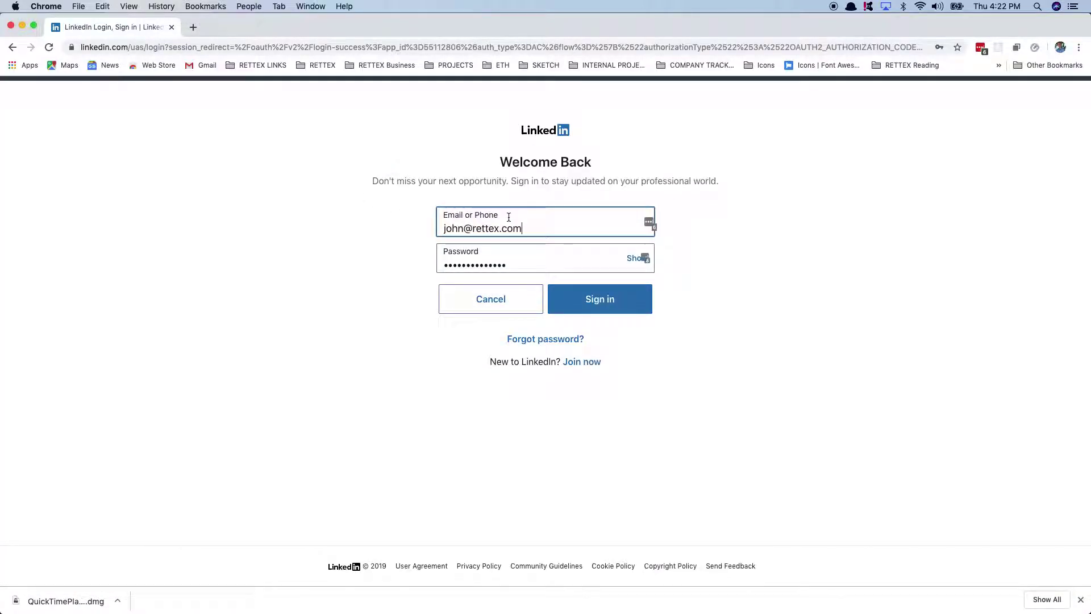
Step: Sign in to LinkedIn with a different account from the saved autofill list
{"action": "triple_click", "coordinate": [502, 230]}
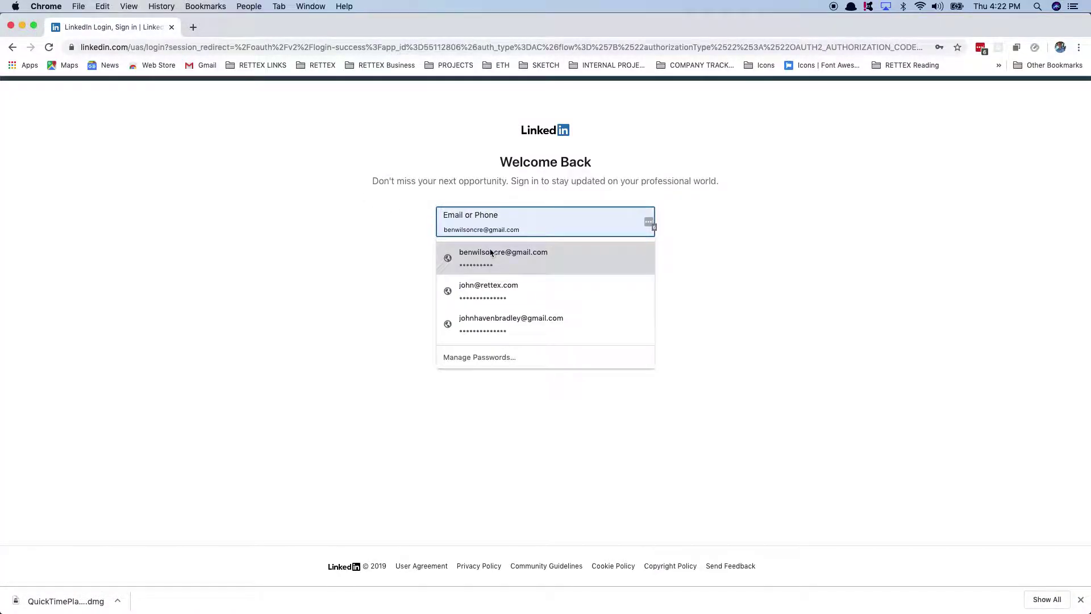
{"action": "left_click", "coordinate": [490, 254]}
{"action": "left_click", "coordinate": [583, 305]}
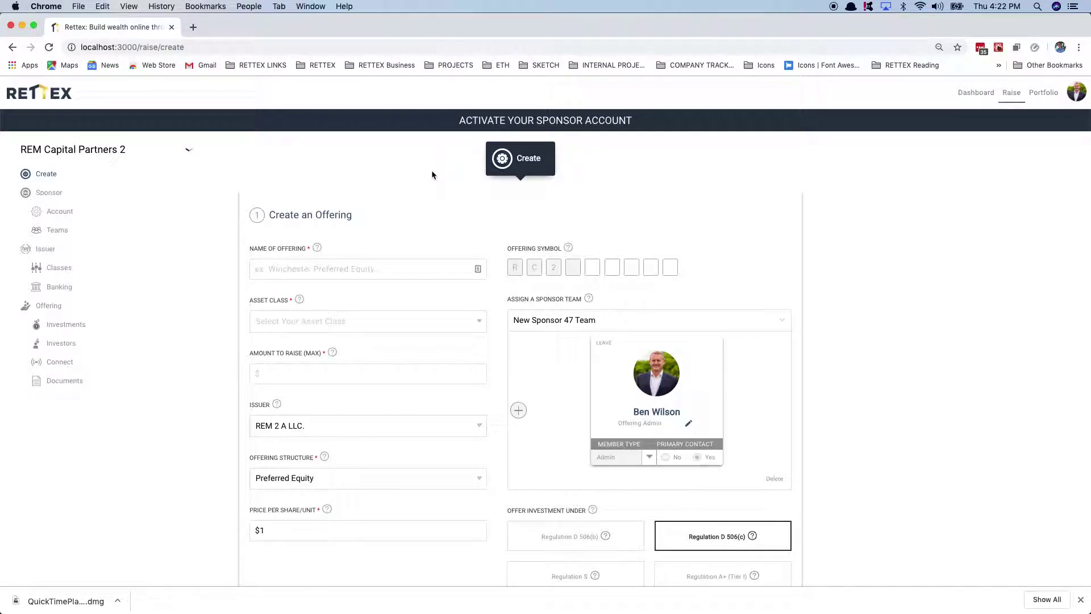
Step: Archive sponsor REM Capital Partners 2, confirming with Yes, and return to the Create steps
{"action": "left_click", "coordinate": [46, 193]}
{"action": "left_click", "coordinate": [785, 315]}
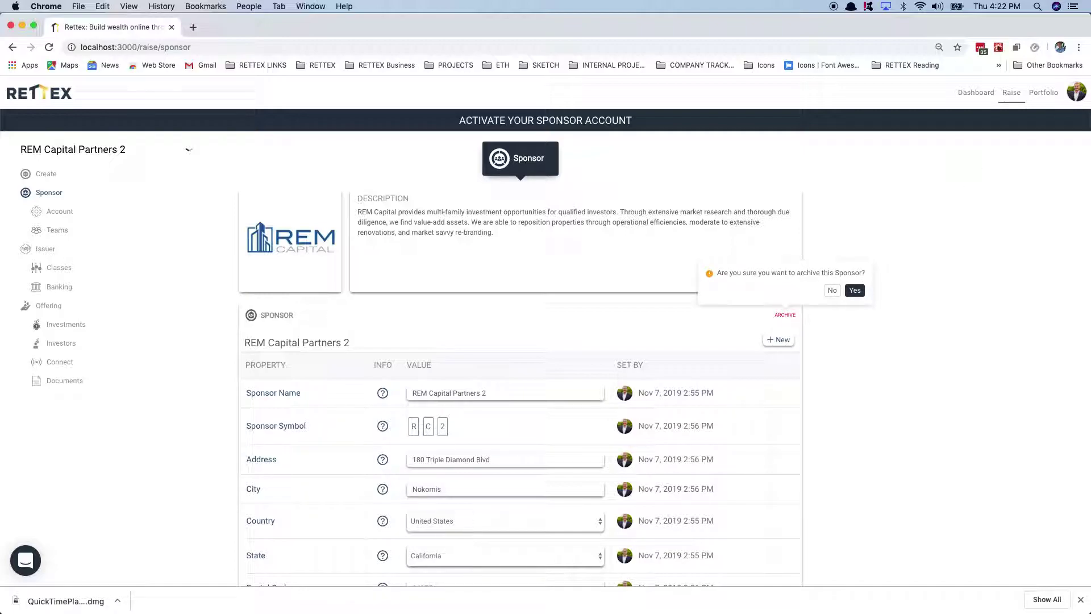
{"action": "left_click", "coordinate": [855, 290]}
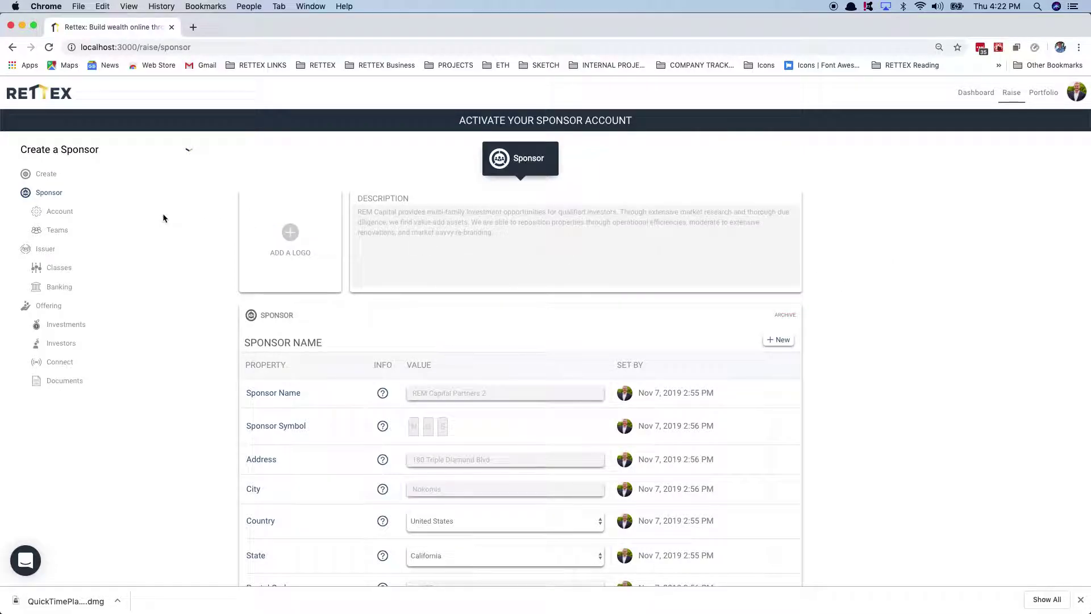
{"action": "left_click", "coordinate": [45, 175]}
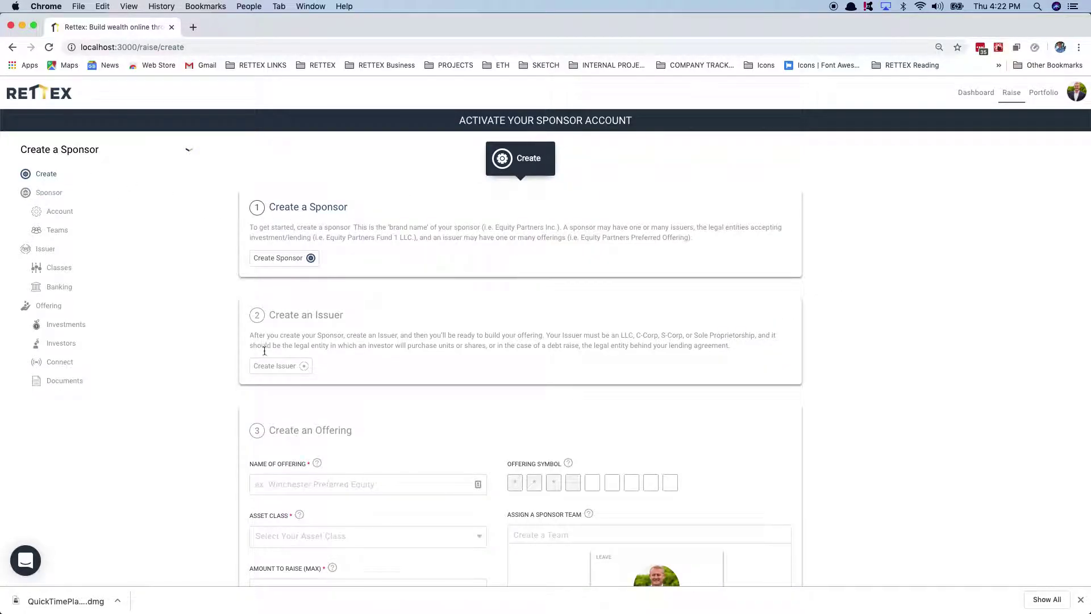
Step: Create New Sponsor 47 from step 1 of the Create page
{"action": "scroll", "coordinate": [270, 392], "scroll_direction": "down", "scroll_amount": 3}
{"action": "scroll", "coordinate": [305, 205], "scroll_direction": "up", "scroll_amount": 3}
{"action": "left_click", "coordinate": [282, 259]}
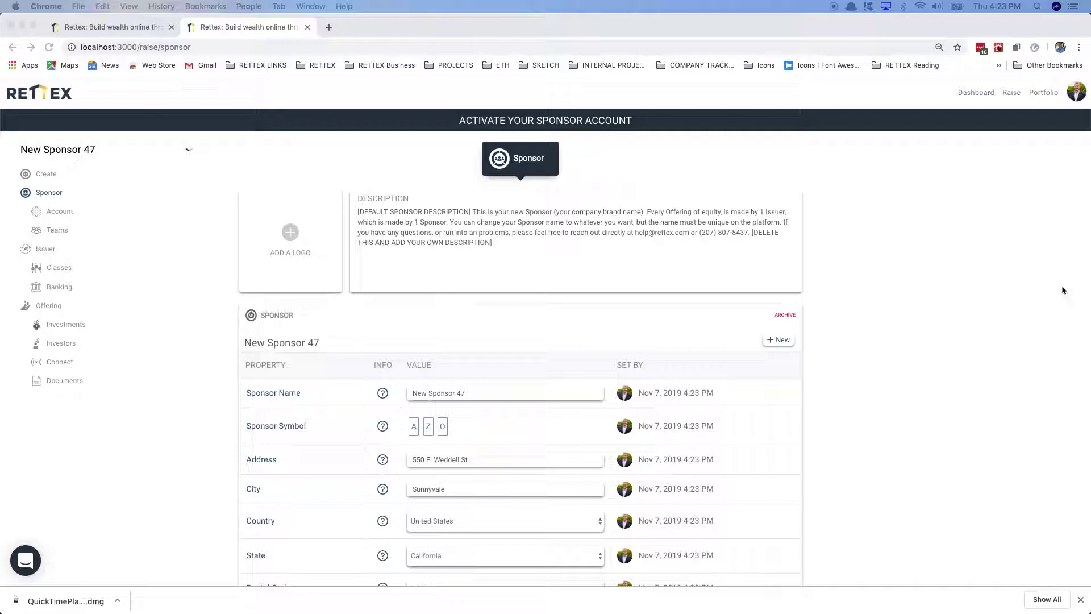
Step: Replace the default sponsor description with the pasted REM Capital description
{"action": "left_click", "coordinate": [502, 242]}
{"action": "key", "text": "super+a"}
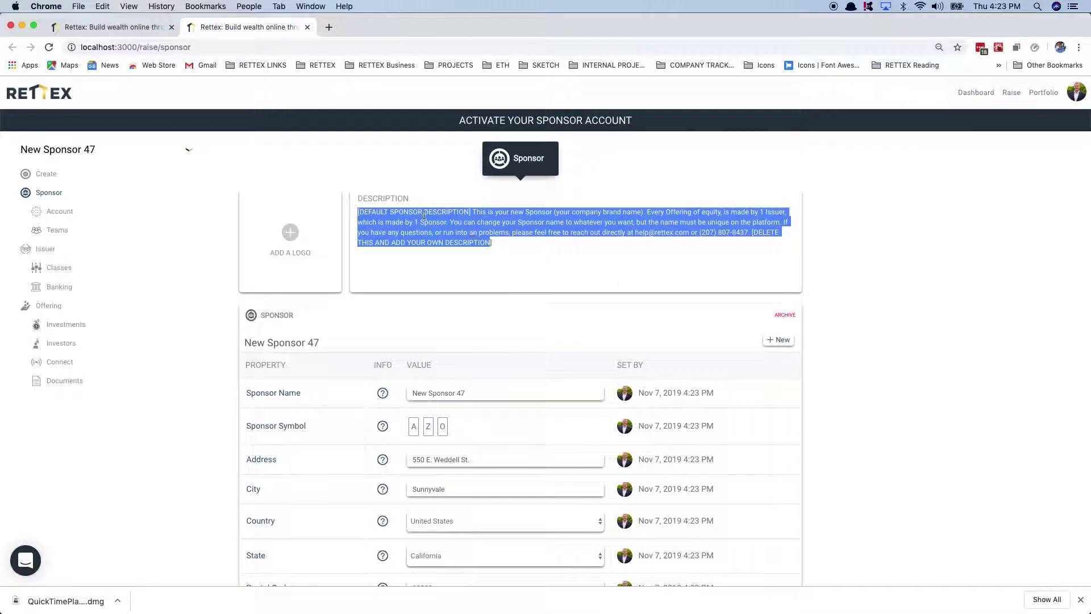
{"action": "type", "text": "REM Capital provides multi-family investment opportunities for qualified investors. Through extensive market research and thorough due diligence, we find value-add assets. We are able to reposition properties through operational efficiencies, moderate to extensive renovations, and market savvy re-branding."}
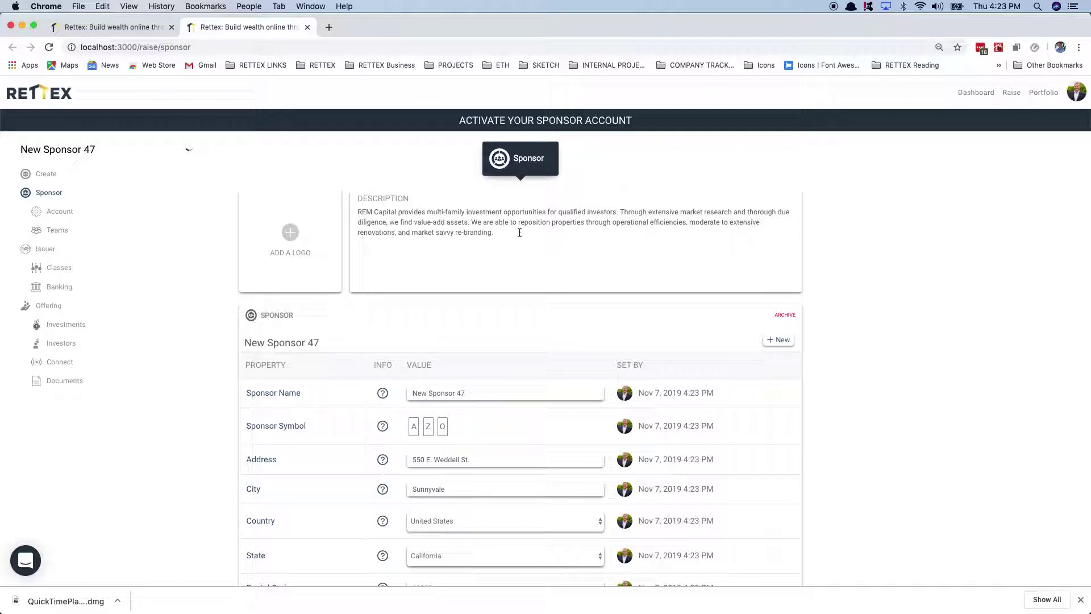
Step: Upload SPONSOR_LOGO - REM Capital (1).jpg as the sponsor logo and save it
{"action": "left_click", "coordinate": [281, 231]}
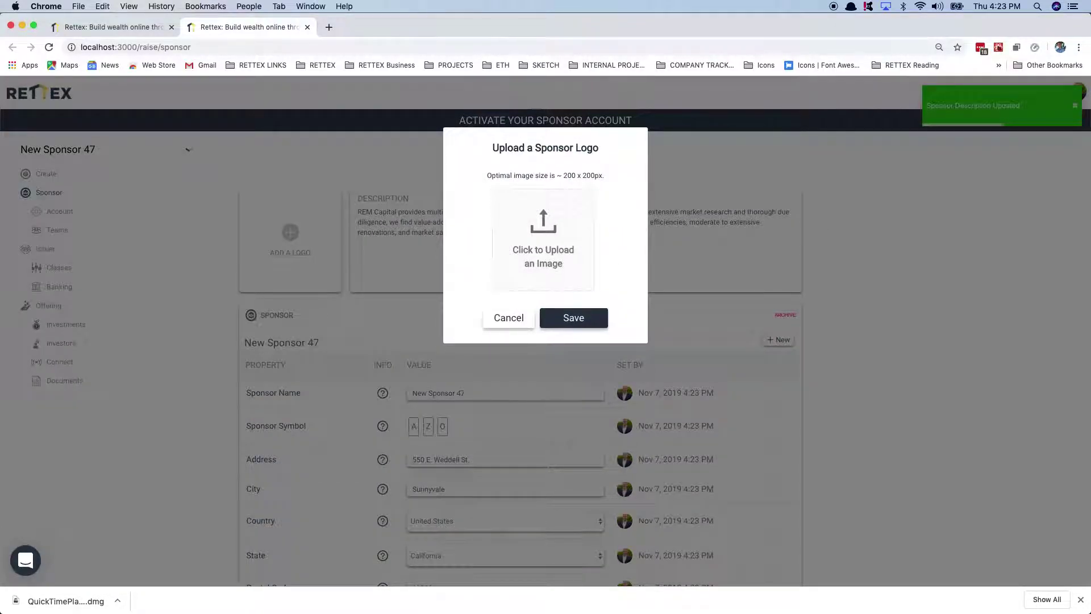
{"action": "key", "text": "super+Tab"}
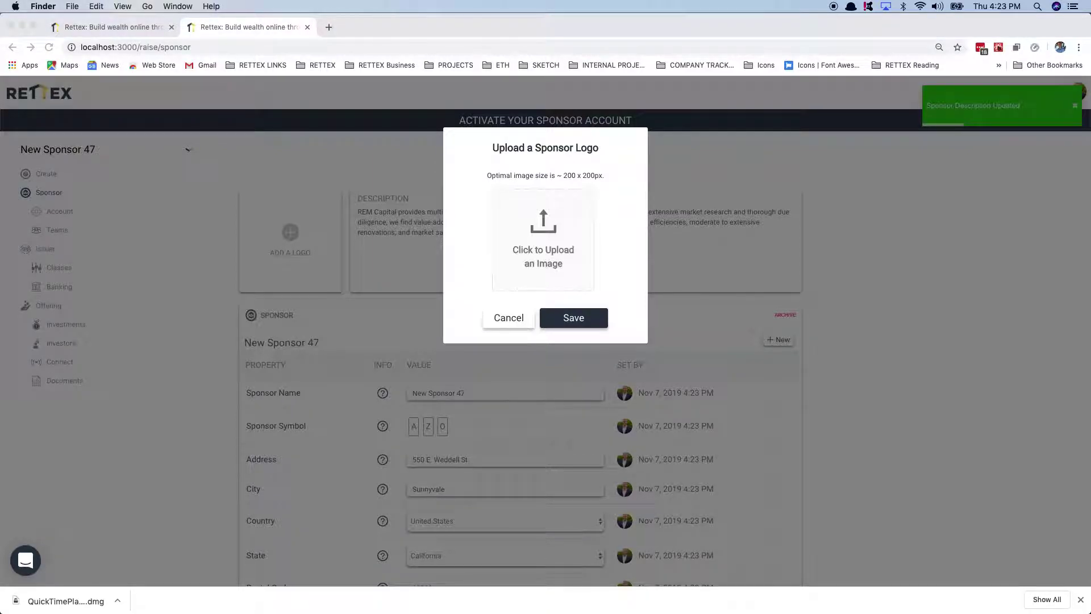
{"action": "left_click_drag", "start_coordinate": [1090, 266], "coordinate": [595, 237]}
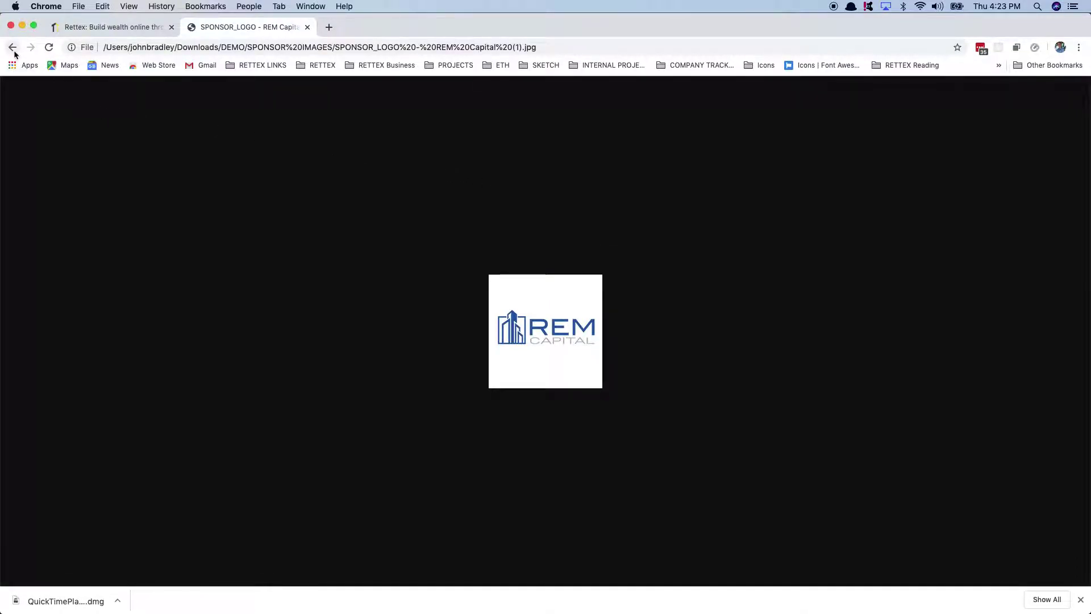
{"action": "key", "text": "super+w"}
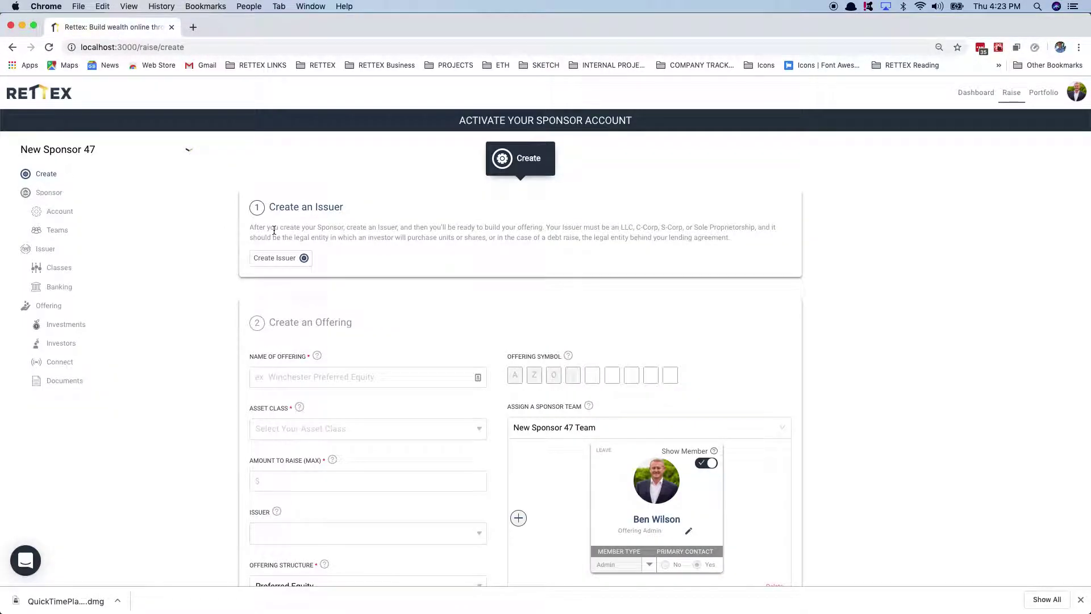
{"action": "left_click", "coordinate": [59, 194]}
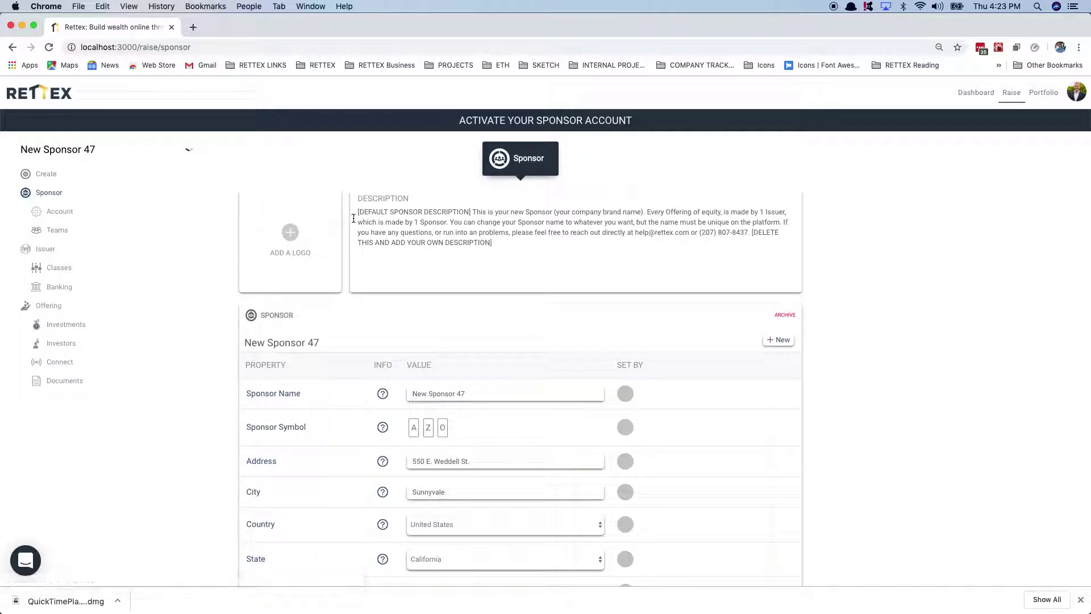
{"action": "left_click", "coordinate": [311, 235]}
{"action": "left_click", "coordinate": [512, 239]}
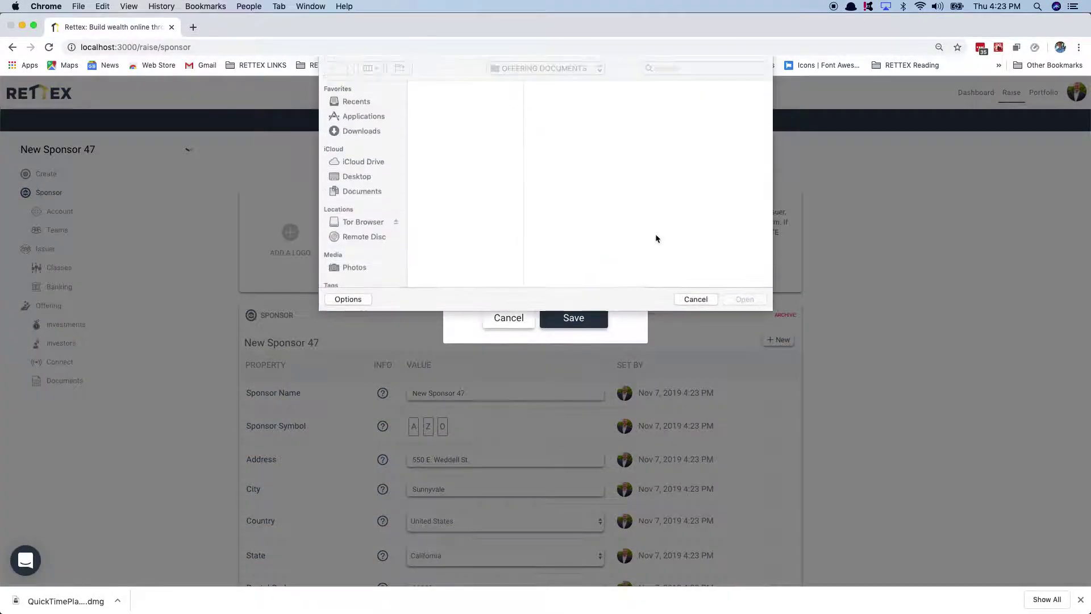
{"action": "left_click_drag", "start_coordinate": [1090, 237], "coordinate": [654, 196]}
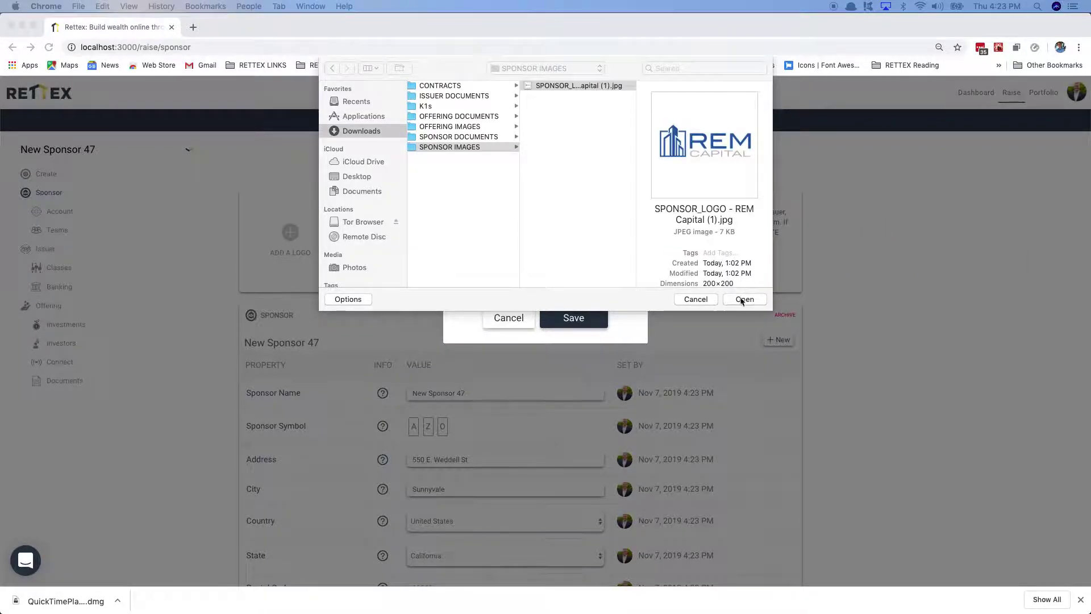
{"action": "left_click", "coordinate": [741, 301]}
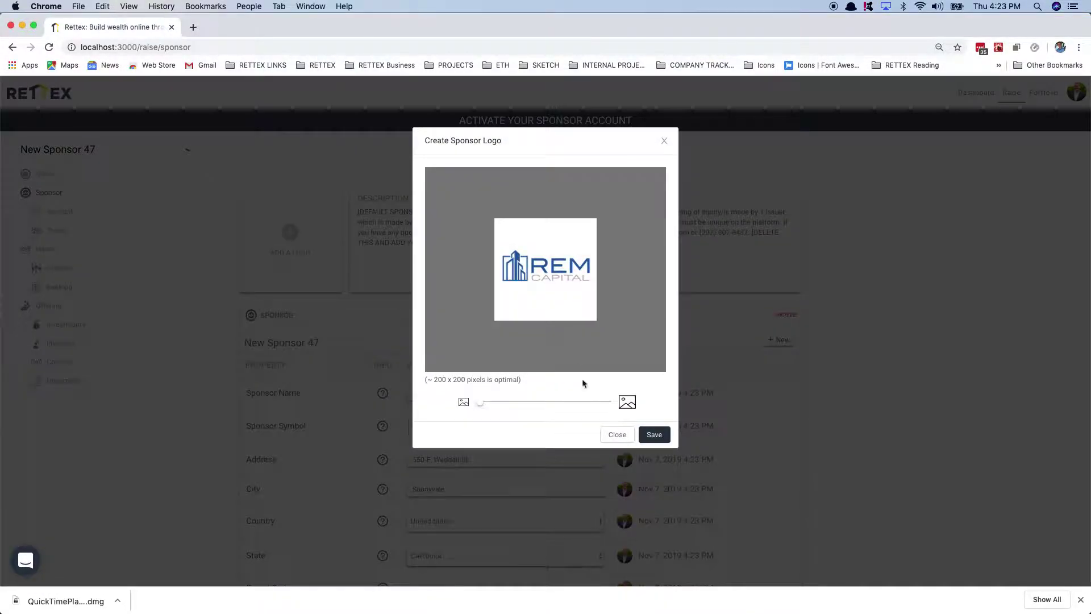
{"action": "left_click", "coordinate": [659, 437]}
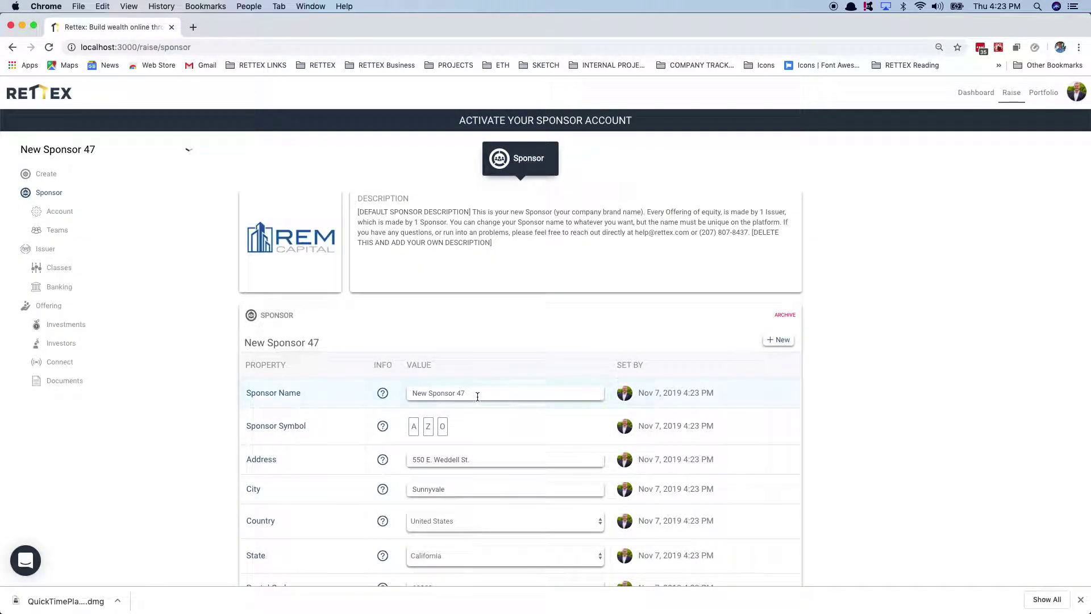
Step: Rename the sponsor REM Capital Partners 3 and set its symbol to R C 3
{"action": "triple_click", "coordinate": [477, 396]}
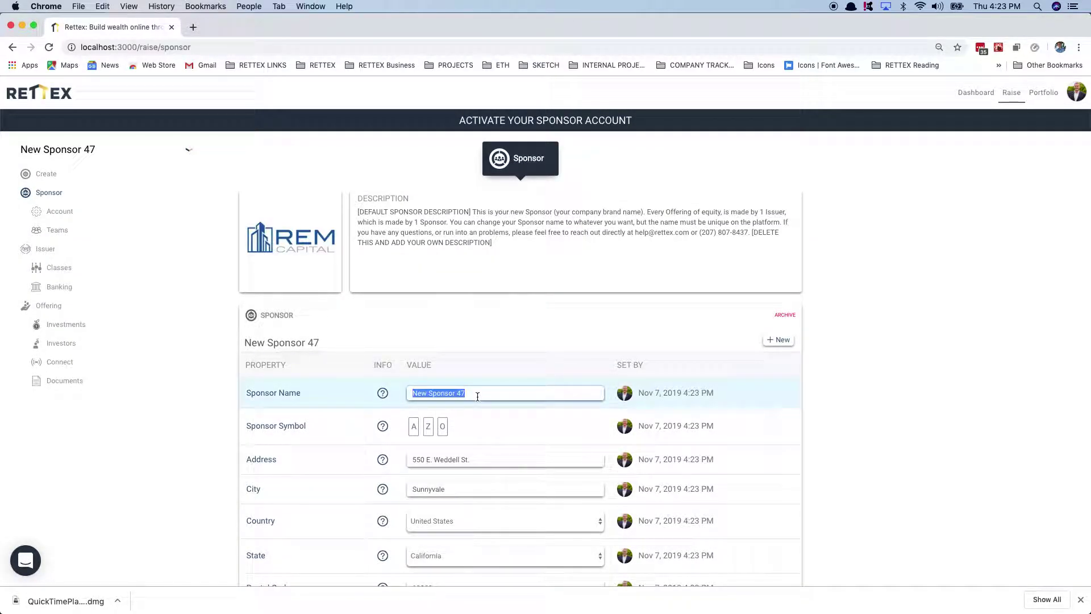
{"action": "type", "text": "REM"}
{"action": "type", "text": "EM Capi"}
{"action": "key", "text": "Tab"}
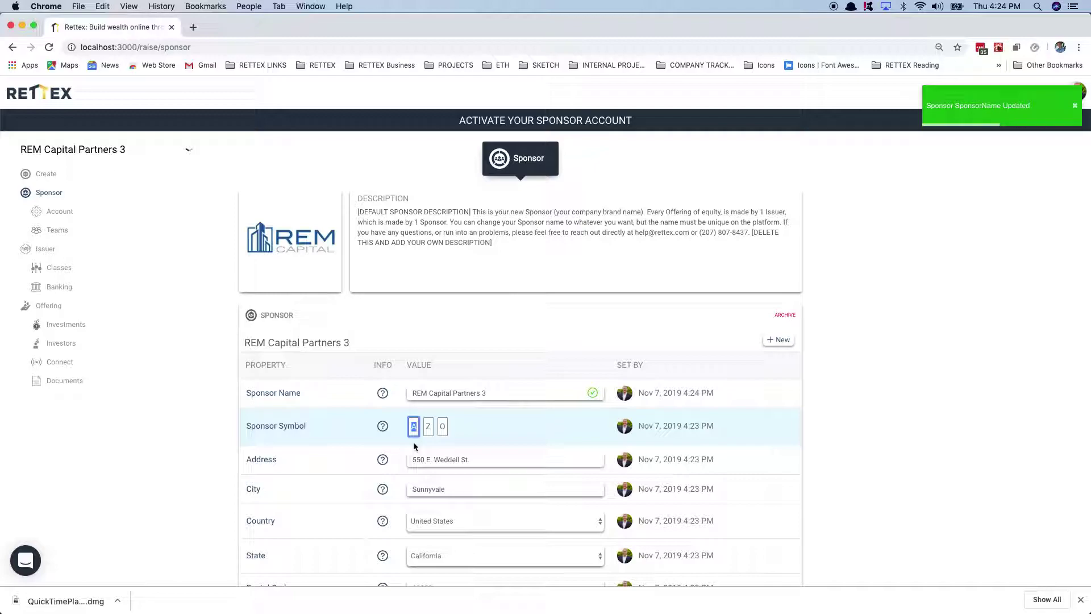
{"action": "type", "text": "R"}
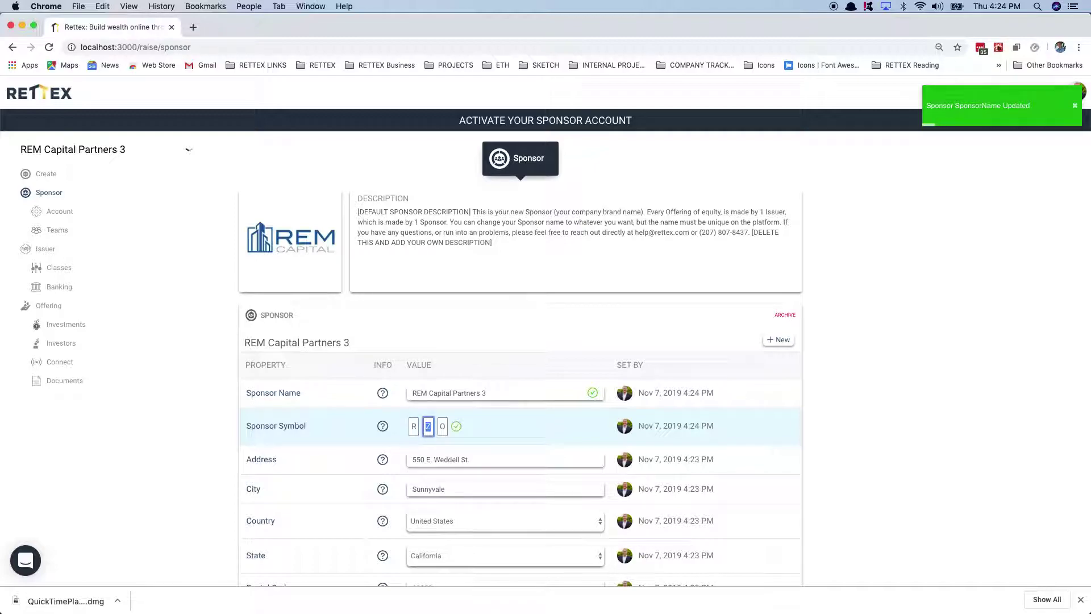
{"action": "left_click", "coordinate": [427, 426]}
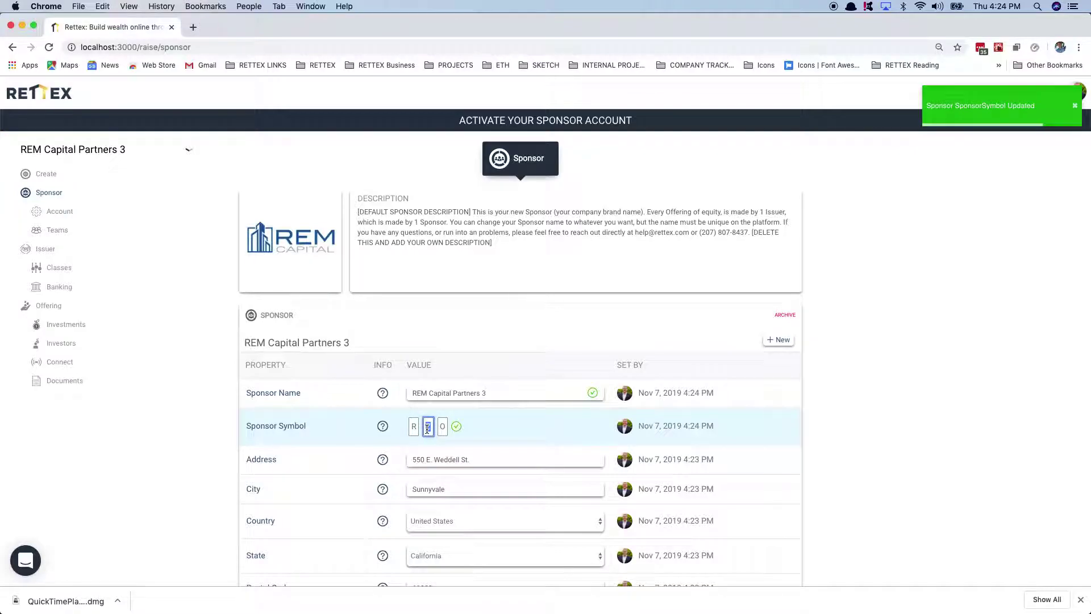
{"action": "type", "text": "C"}
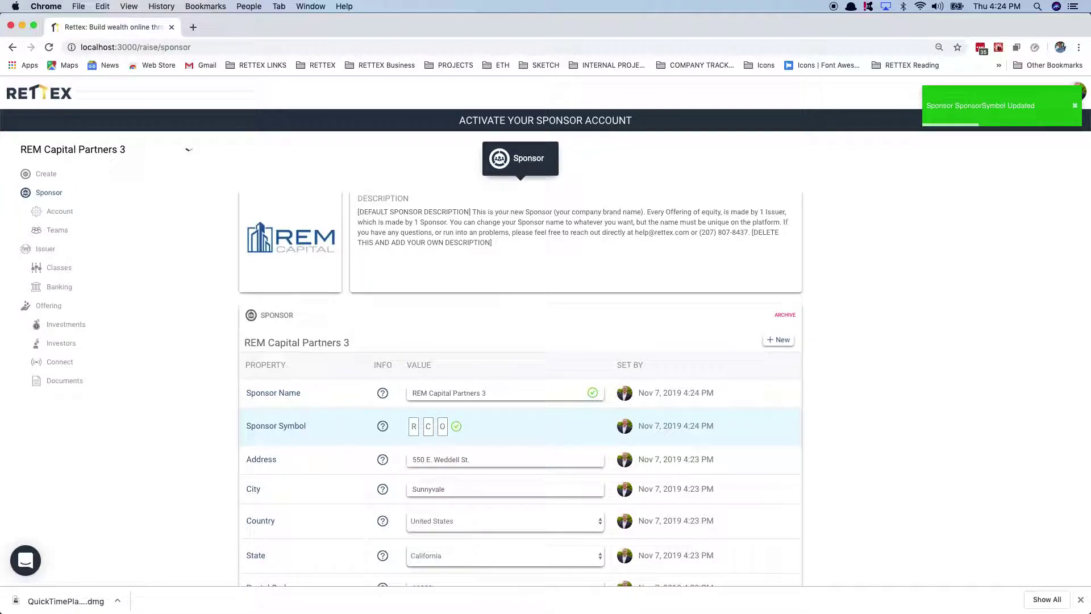
{"action": "left_click", "coordinate": [442, 426]}
{"action": "type", "text": "3"}
Step: Fill in the sponsor address from the saved autofill suggestion
{"action": "left_click", "coordinate": [430, 461]}
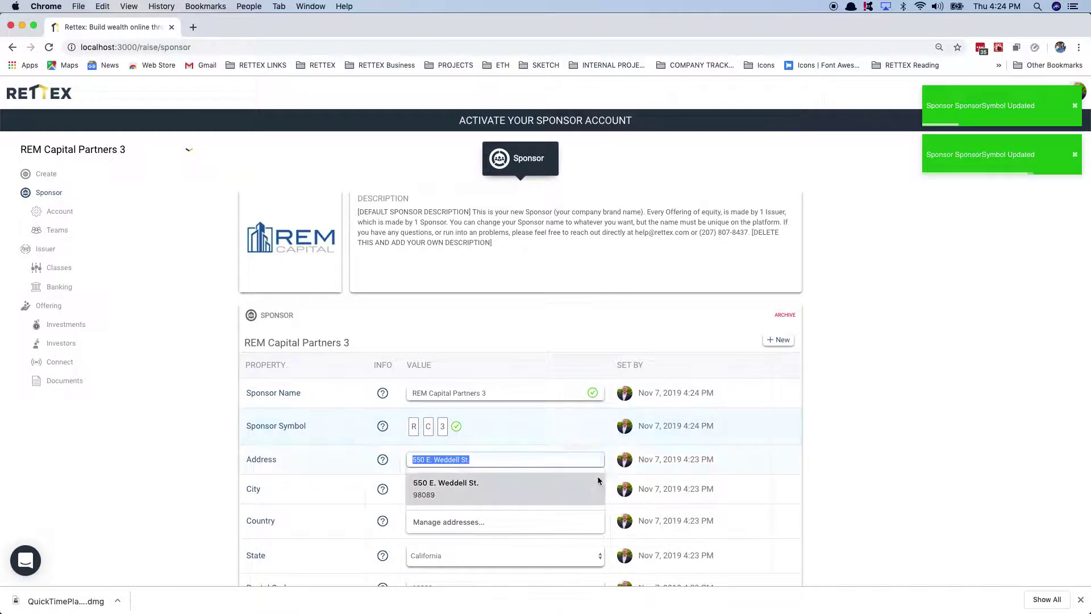
{"action": "left_click", "coordinate": [586, 489]}
{"action": "scroll", "coordinate": [646, 503], "scroll_direction": "down", "scroll_amount": 3}
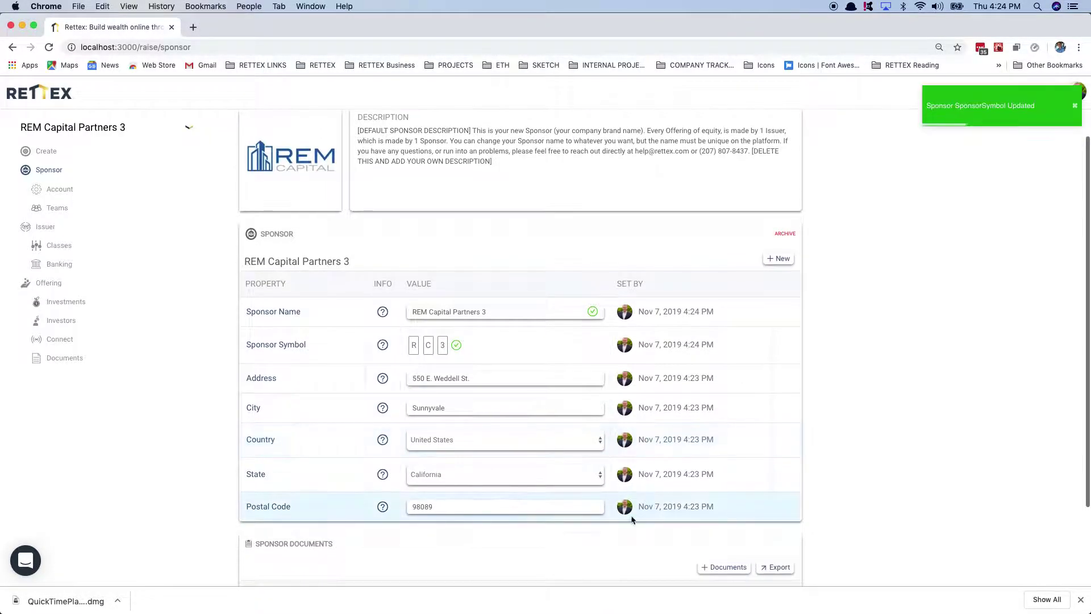
{"action": "scroll", "coordinate": [632, 517], "scroll_direction": "down", "scroll_amount": 1}
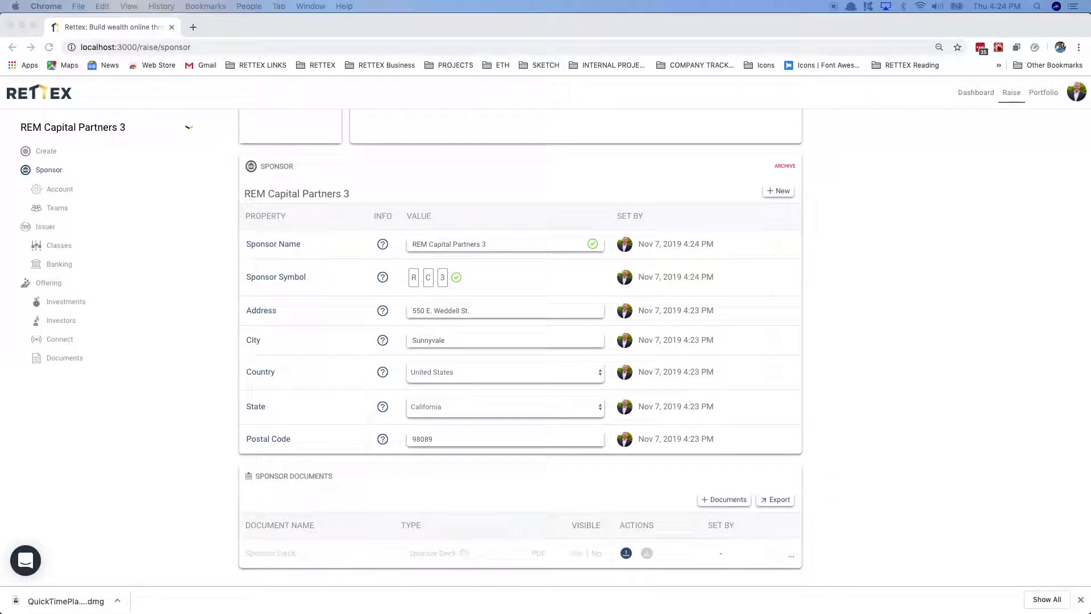
Step: Upload the SPONSOR DECK, PAST PROJECTS and GENERAL PARTNERS PDFs to the sponsor documents
{"action": "left_click_drag", "start_coordinate": [1090, 122], "coordinate": [765, 125]}
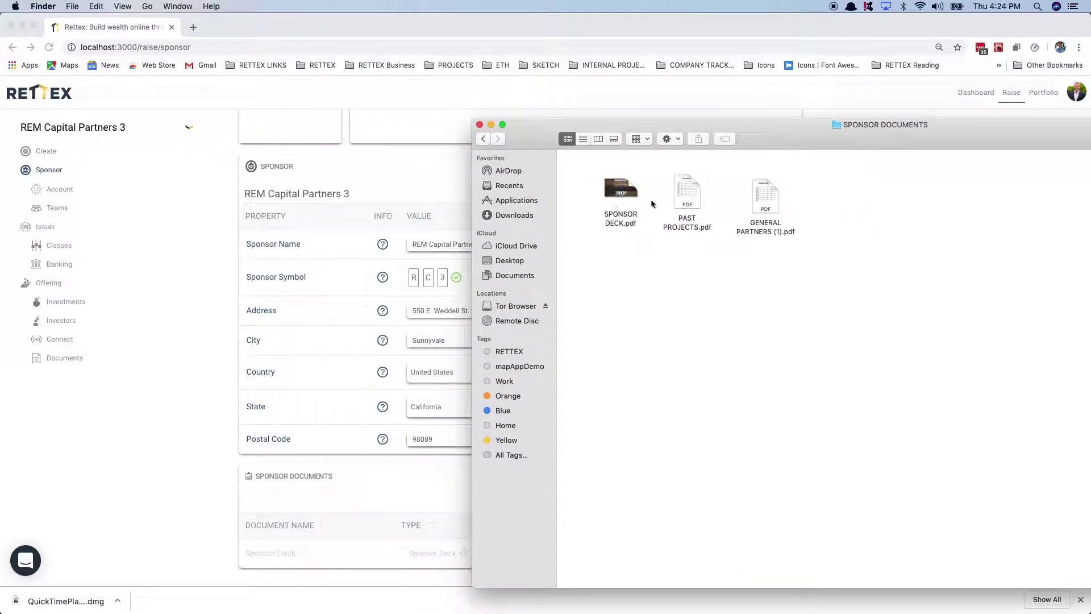
{"action": "left_click_drag", "start_coordinate": [538, 141], "coordinate": [1090, 225]}
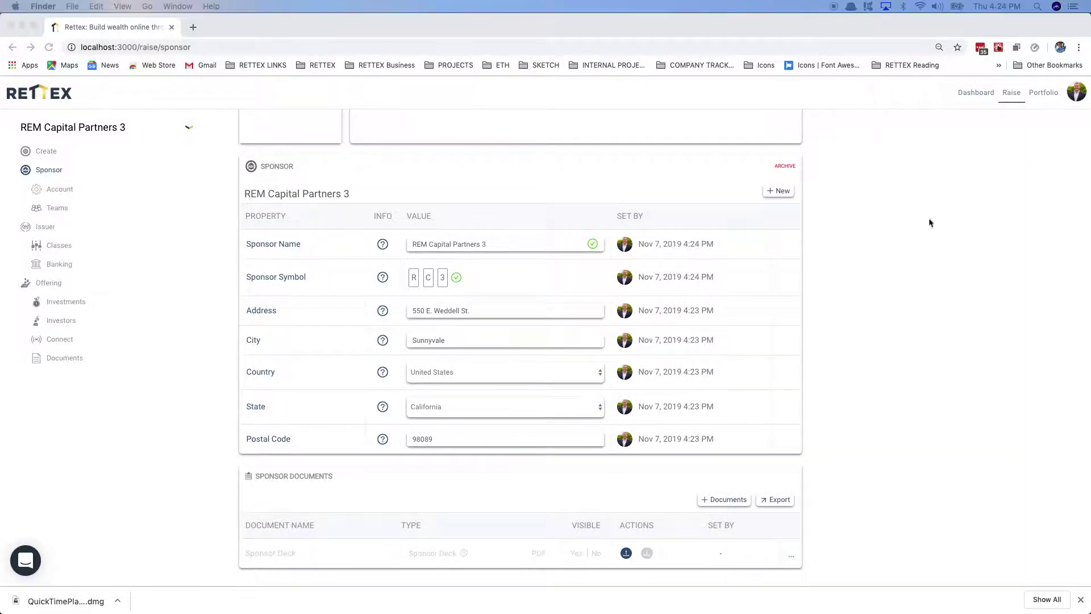
{"action": "left_click", "coordinate": [889, 421]}
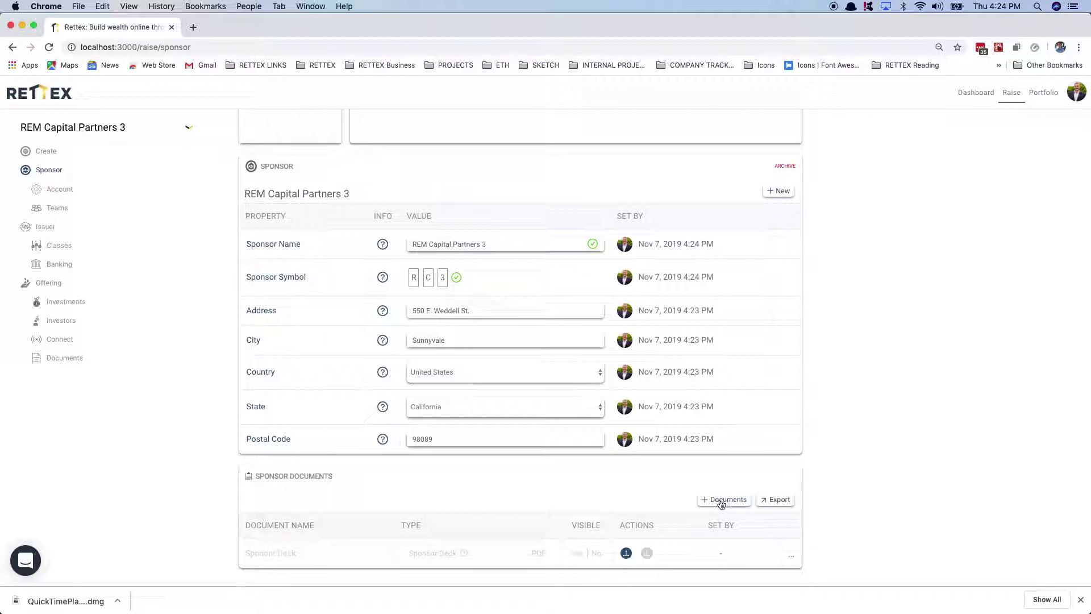
{"action": "left_click", "coordinate": [724, 500]}
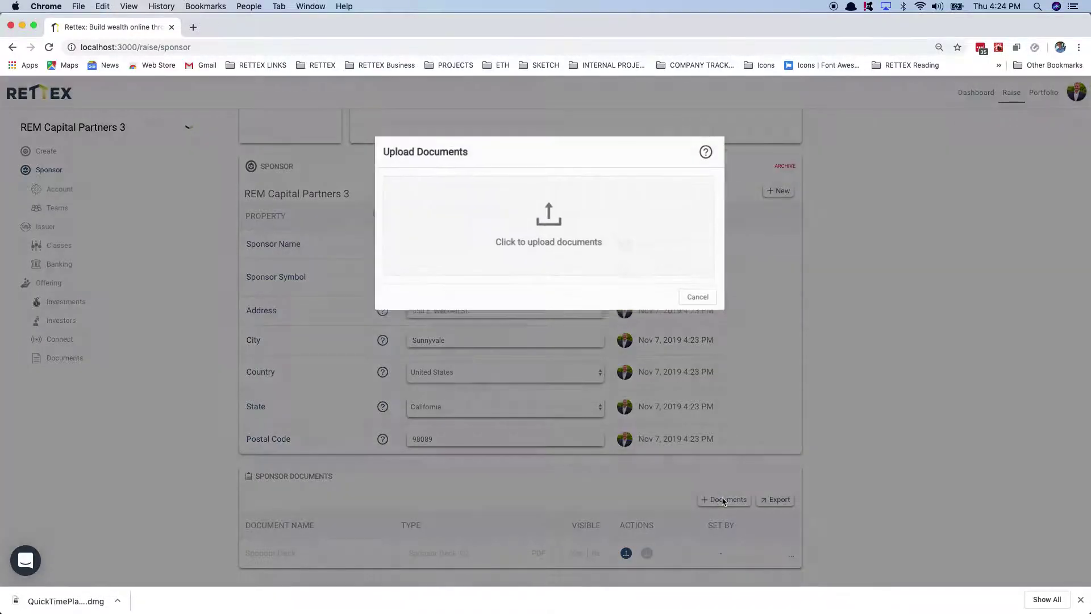
{"action": "left_click_drag", "start_coordinate": [1090, 170], "coordinate": [1014, 211]}
{"action": "left_click_drag", "start_coordinate": [1037, 341], "coordinate": [846, 265]}
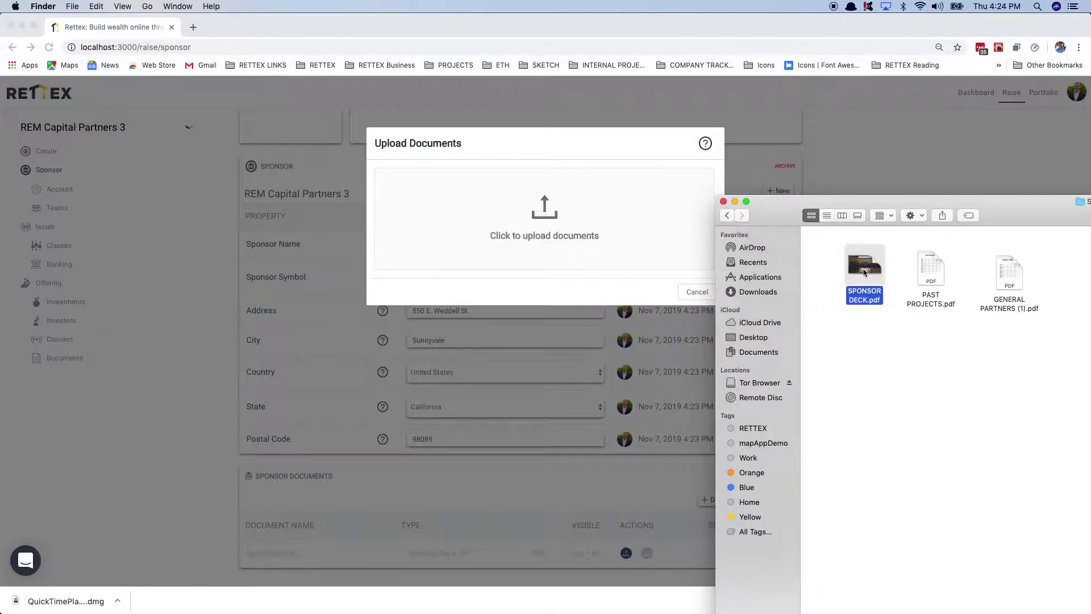
{"action": "key", "text": "space"}
{"action": "key", "text": "Right"}
{"action": "key", "text": "space"}
{"action": "left_click_drag", "start_coordinate": [863, 267], "coordinate": [575, 217]}
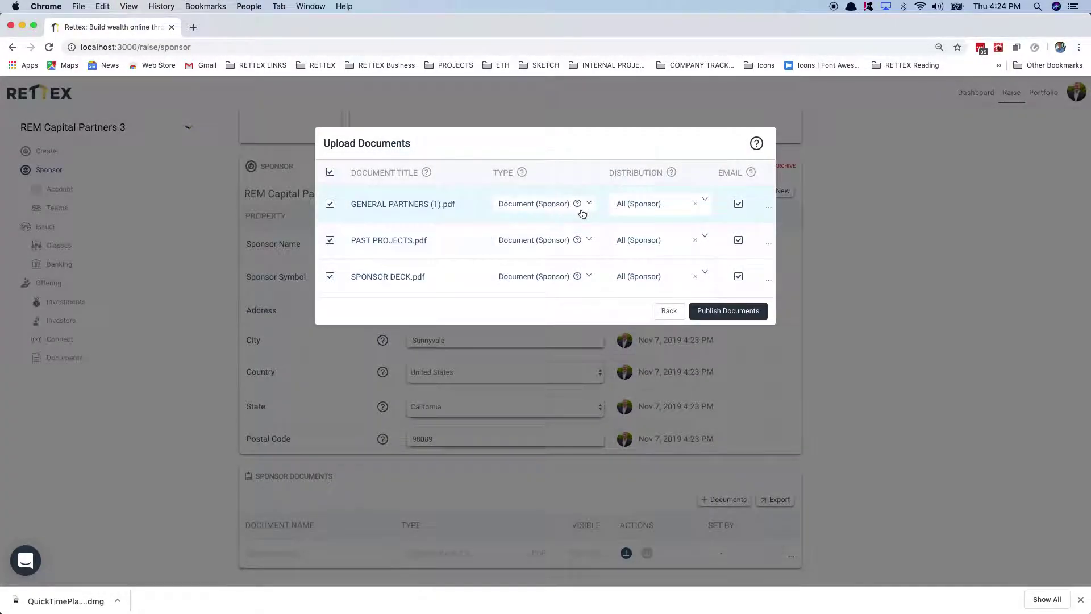
Step: Set the SPONSOR DECK file's type to Sponsor Deck and publish all three documents
{"action": "left_click", "coordinate": [557, 210]}
{"action": "left_click", "coordinate": [556, 210]}
{"action": "left_click", "coordinate": [519, 279]}
{"action": "left_click", "coordinate": [517, 312]}
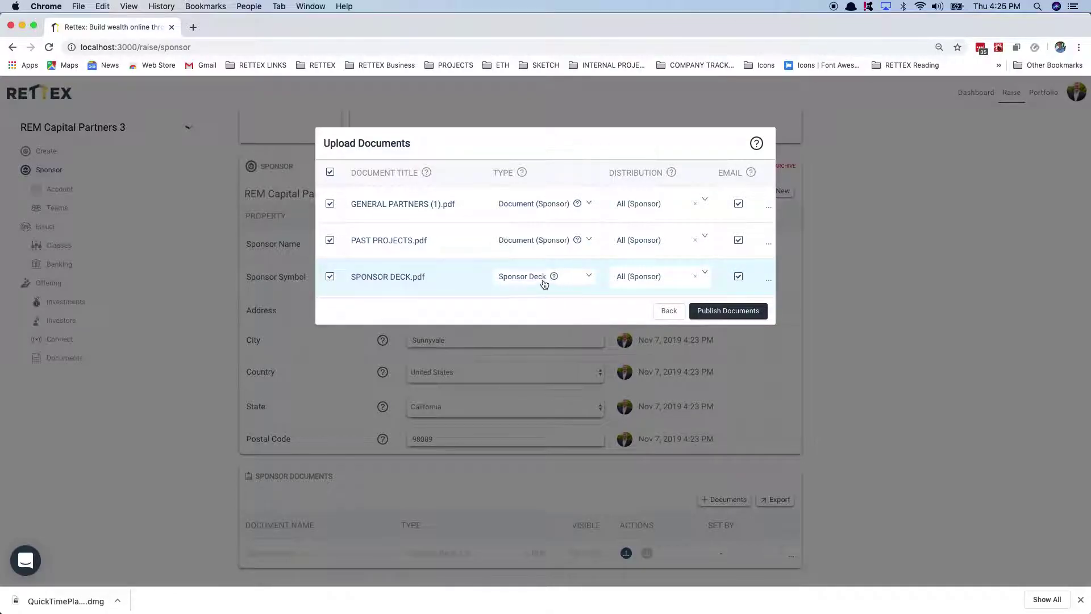
{"action": "left_click", "coordinate": [727, 311]}
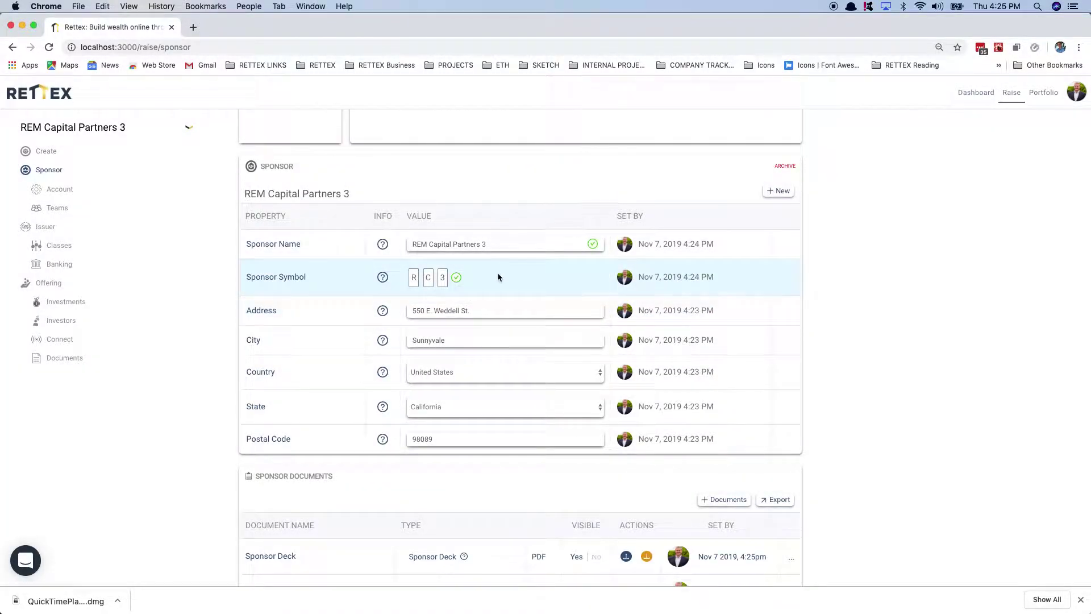
Step: Paste the REM Capital multi-family investment text over the default sponsor description
{"action": "scroll", "coordinate": [494, 436], "scroll_direction": "down", "scroll_amount": 3}
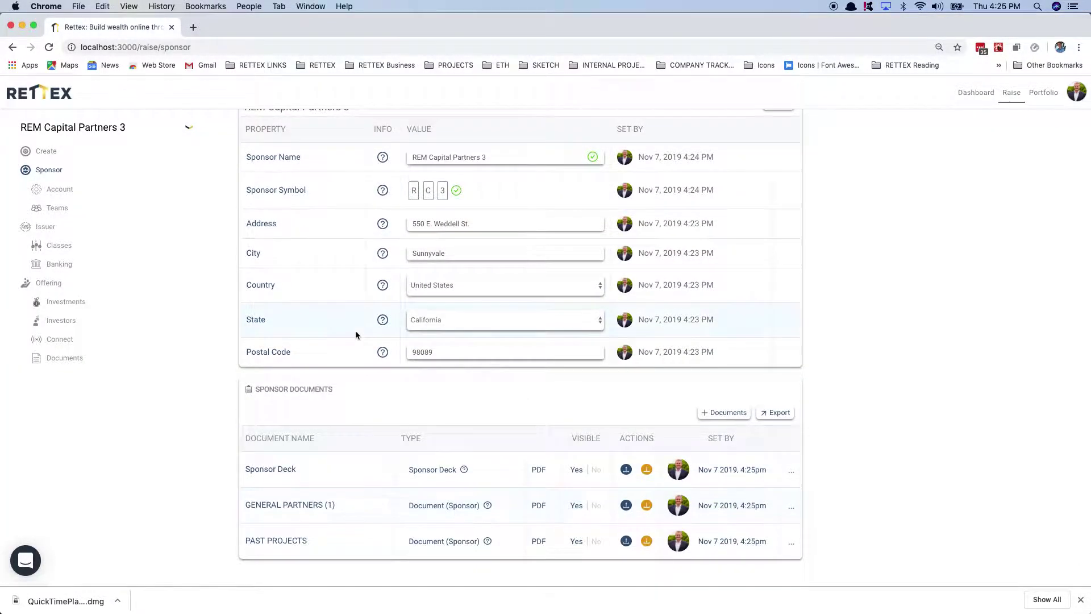
{"action": "scroll", "coordinate": [356, 334], "scroll_direction": "up", "scroll_amount": 5}
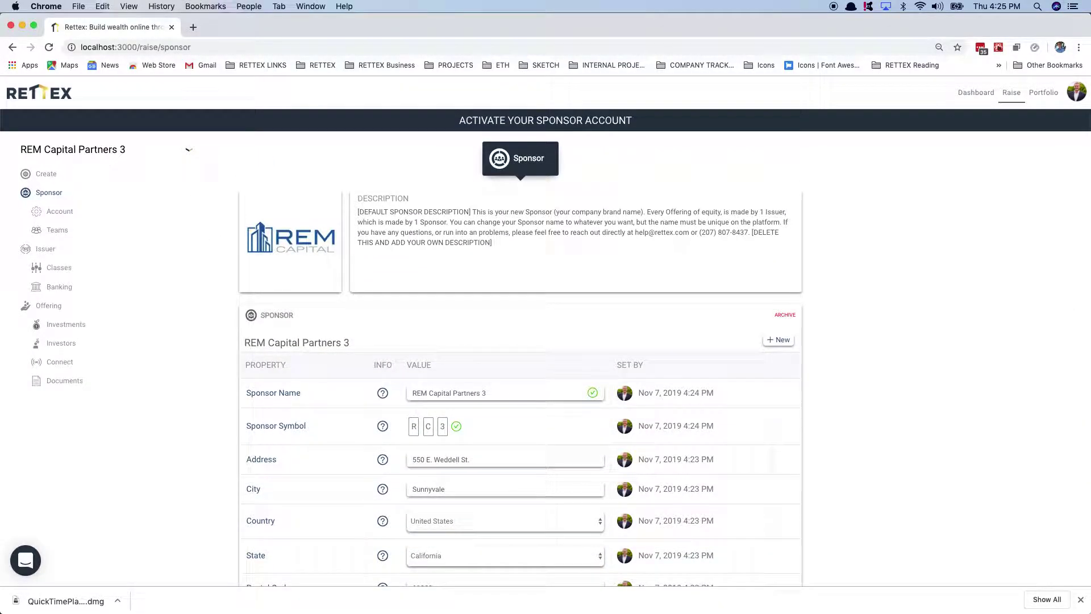
{"action": "left_click", "coordinate": [542, 241]}
{"action": "left_click_drag", "start_coordinate": [484, 245], "coordinate": [343, 212]}
{"action": "type", "text": "REM Capital provides multi-family investment opportunities for qualified investors. Through extensive market research and thorough due diligence, we find value-add assets. We are able to reposition properties through operational efficiencies, moderate to extensive renovations, and market savvy re-branding."}
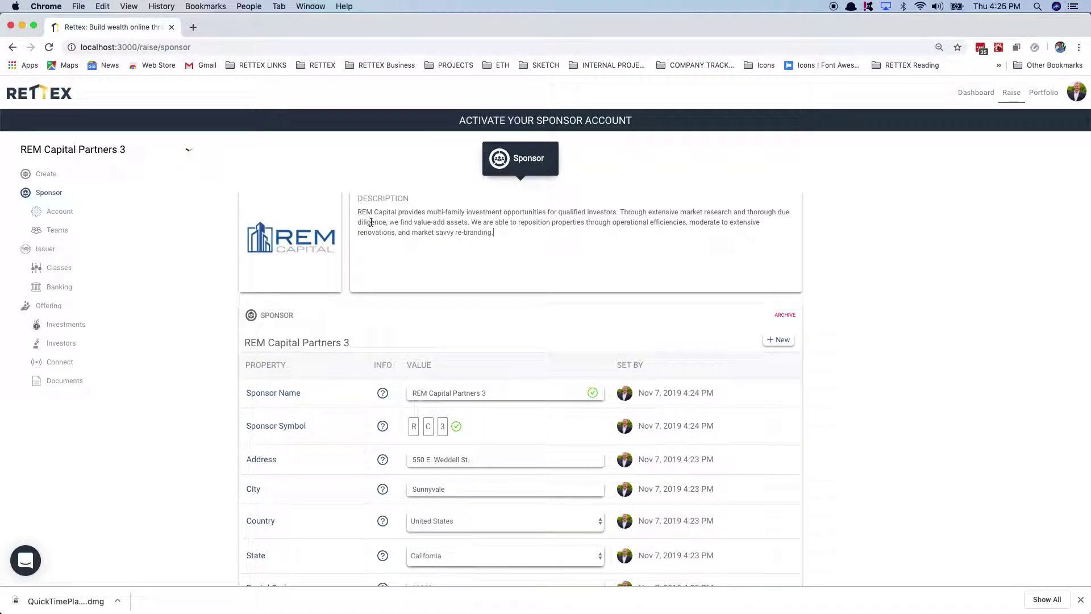
{"action": "left_click", "coordinate": [49, 175]}
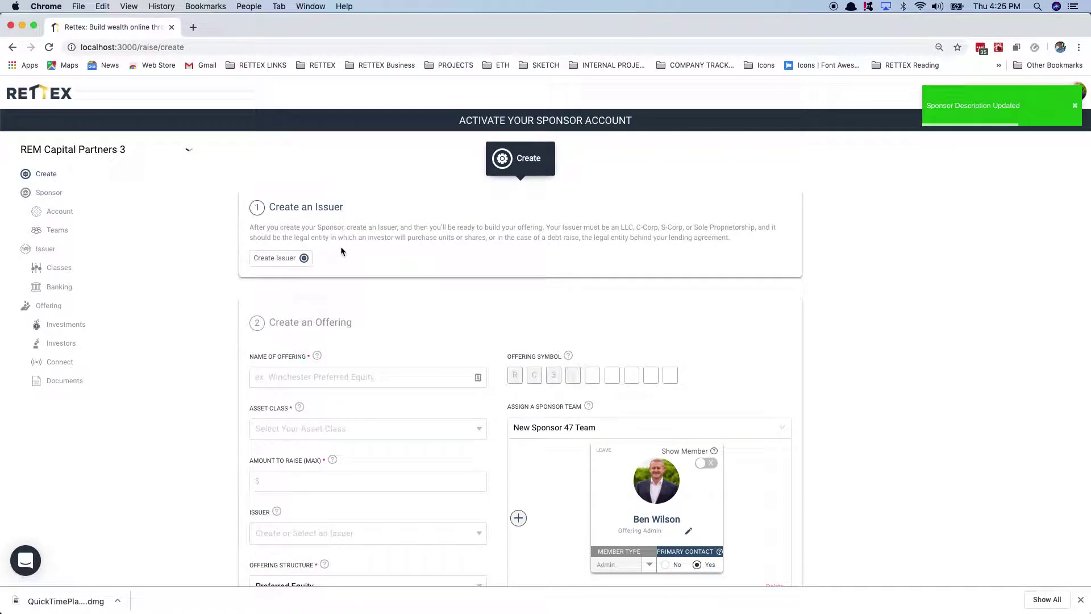
Step: Create a new issuer and rename it REM 3 LLC A
{"action": "left_click", "coordinate": [291, 258]}
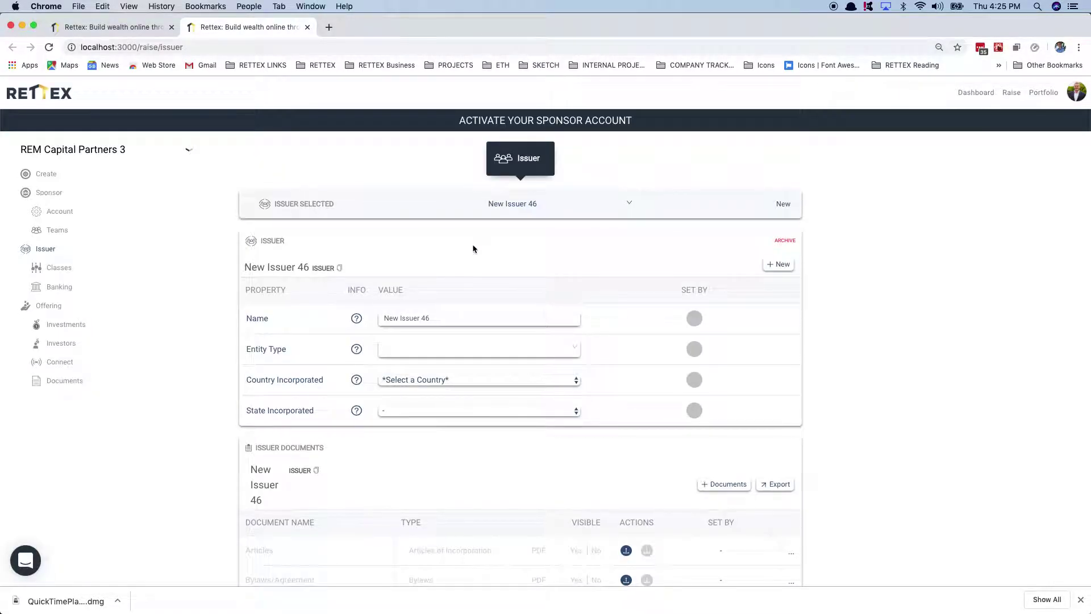
{"action": "left_click", "coordinate": [442, 317]}
{"action": "triple_click", "coordinate": [442, 316]}
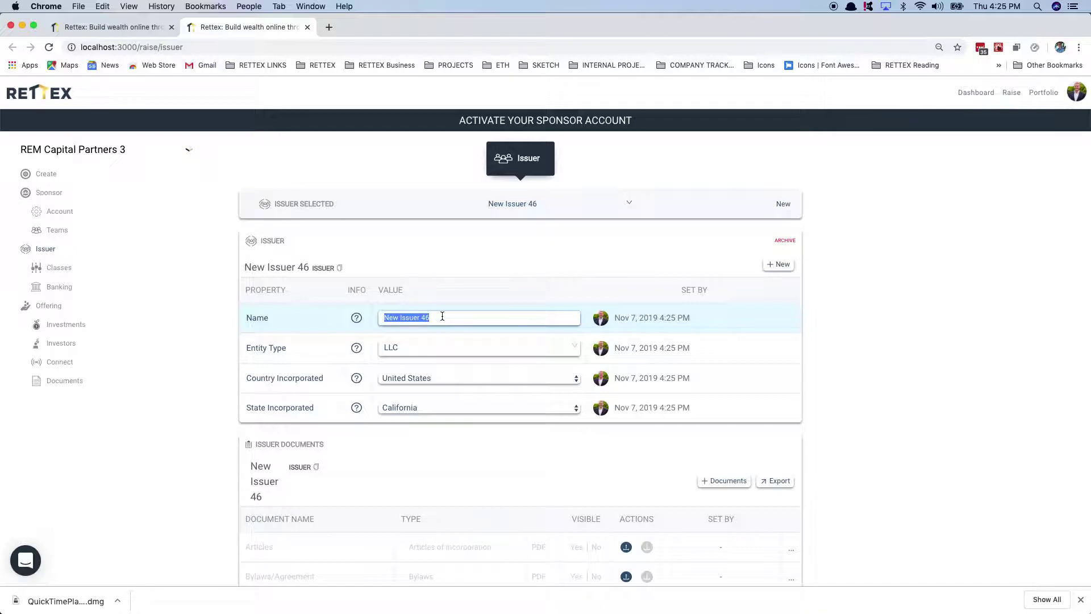
{"action": "type", "text": "REM 3 "}
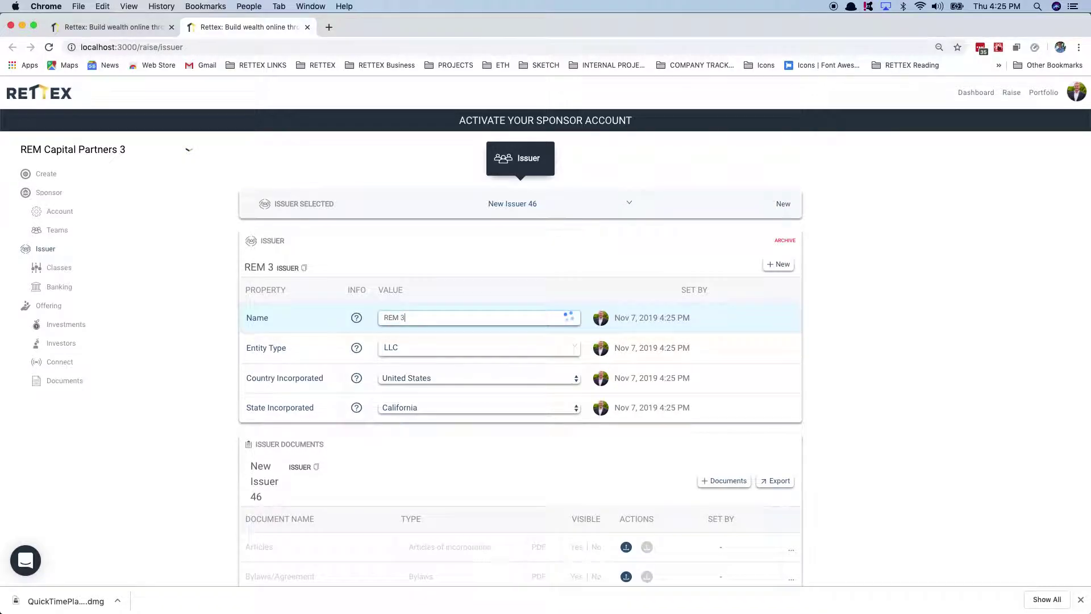
{"action": "type", "text": "LLC"}
{"action": "type", "text": "A"}
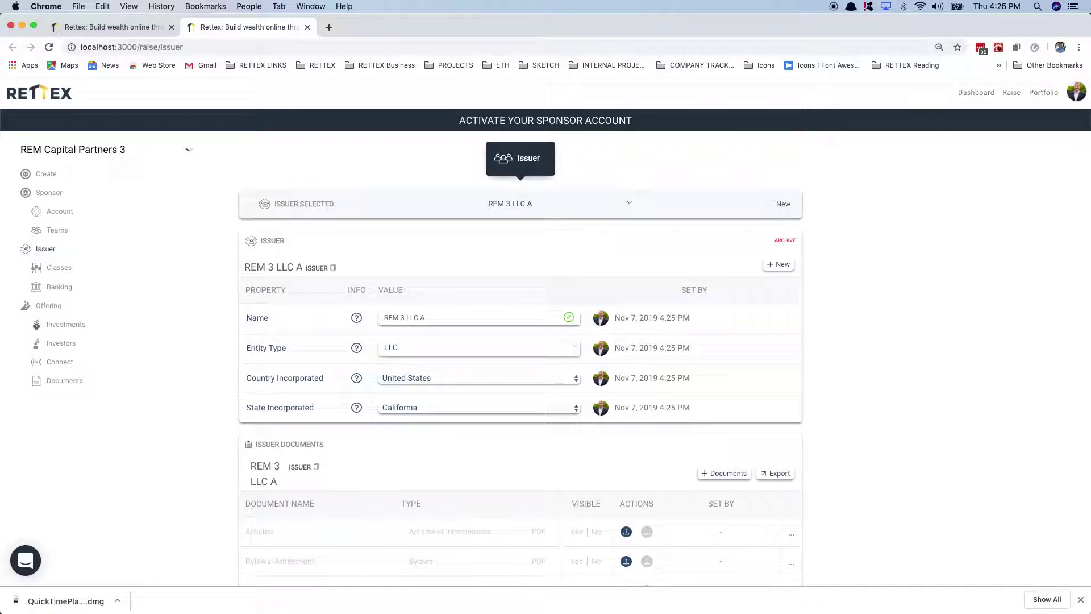
Step: Upload the articles, bylaws and operating agreement PDFs from the ISSUER DOCUMENTS folder
{"action": "key", "text": "super+Tab"}
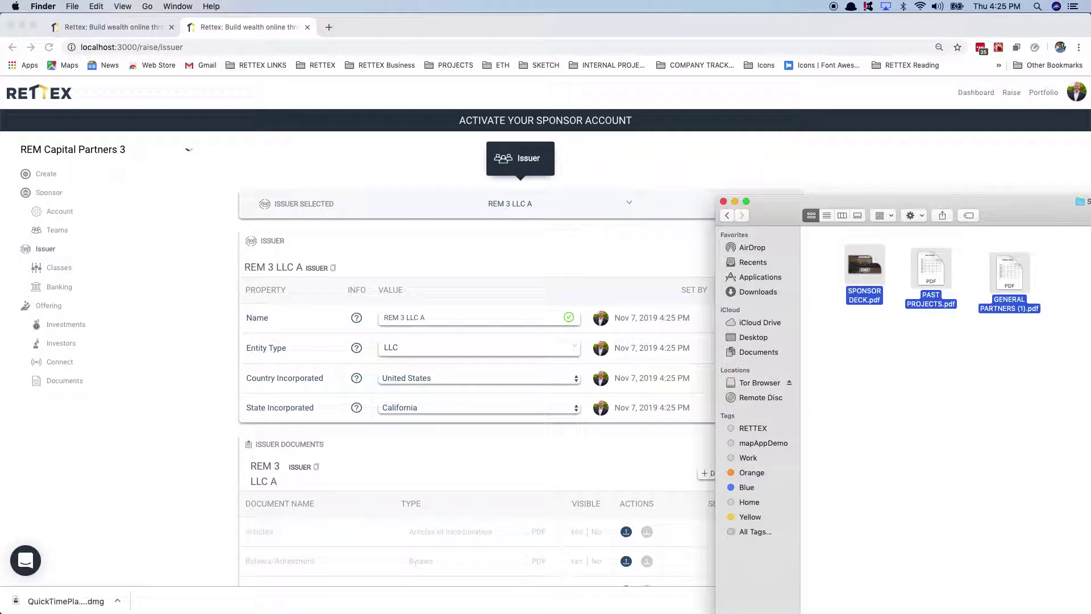
{"action": "left_click_drag", "start_coordinate": [889, 202], "coordinate": [708, 136]}
{"action": "left_click", "coordinate": [766, 311]}
{"action": "key", "text": "super+Up"}
{"action": "double_click", "coordinate": [720, 336]}
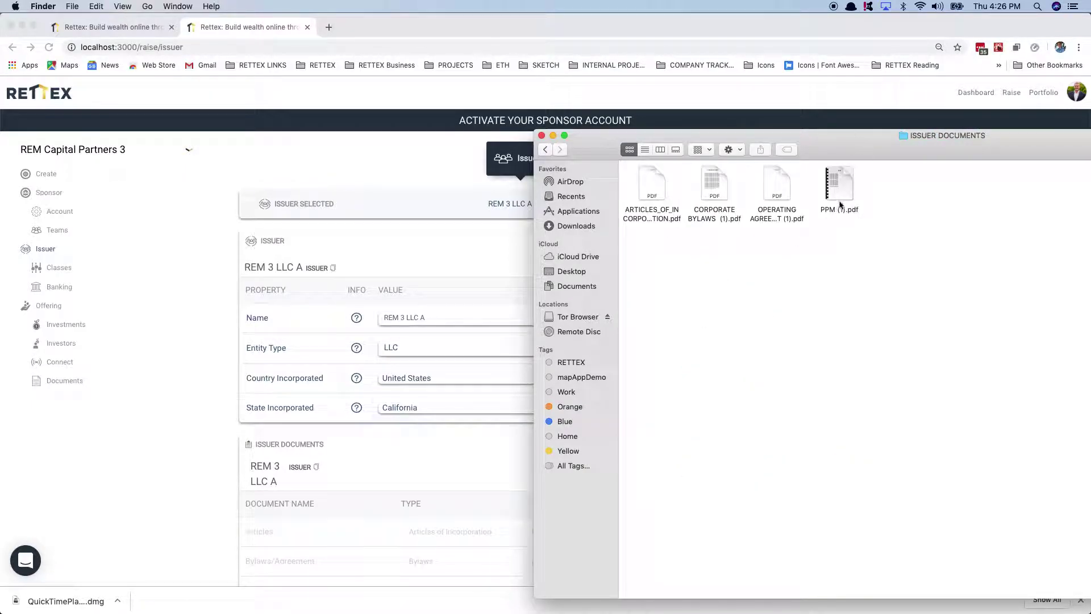
{"action": "left_click_drag", "start_coordinate": [838, 183], "coordinate": [932, 213]}
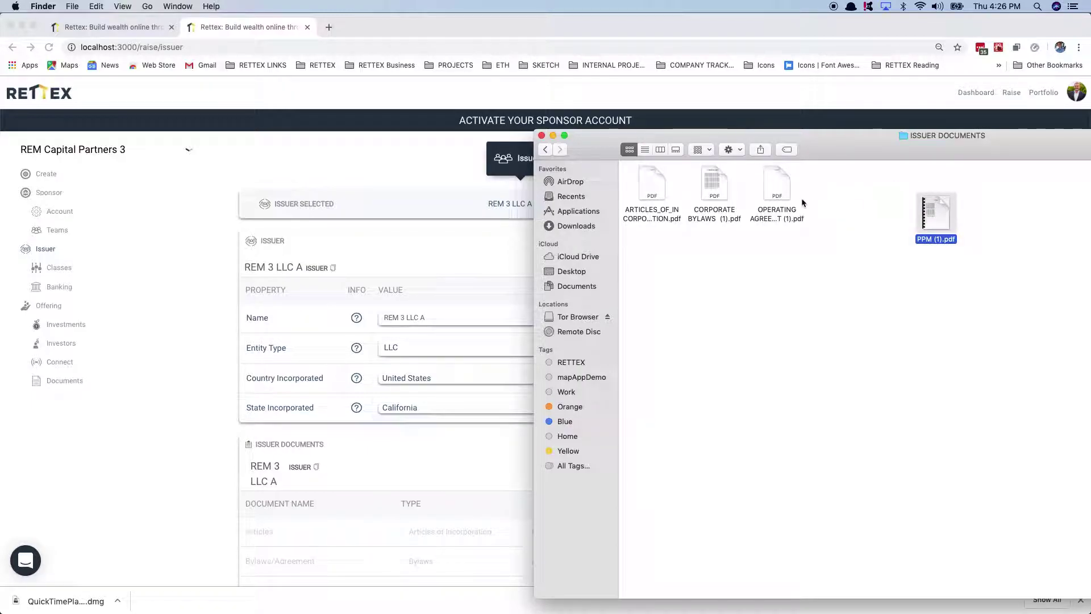
{"action": "left_click_drag", "start_coordinate": [794, 254], "coordinate": [626, 177]}
{"action": "left_click_drag", "start_coordinate": [600, 137], "coordinate": [1090, 149]}
{"action": "left_click", "coordinate": [858, 430]}
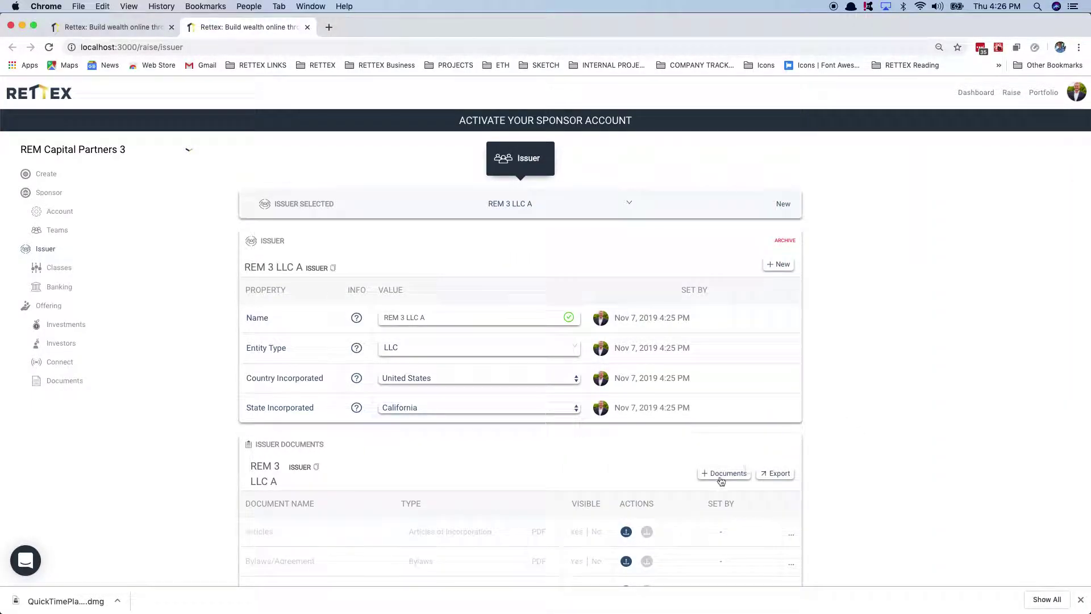
{"action": "left_click", "coordinate": [717, 474]}
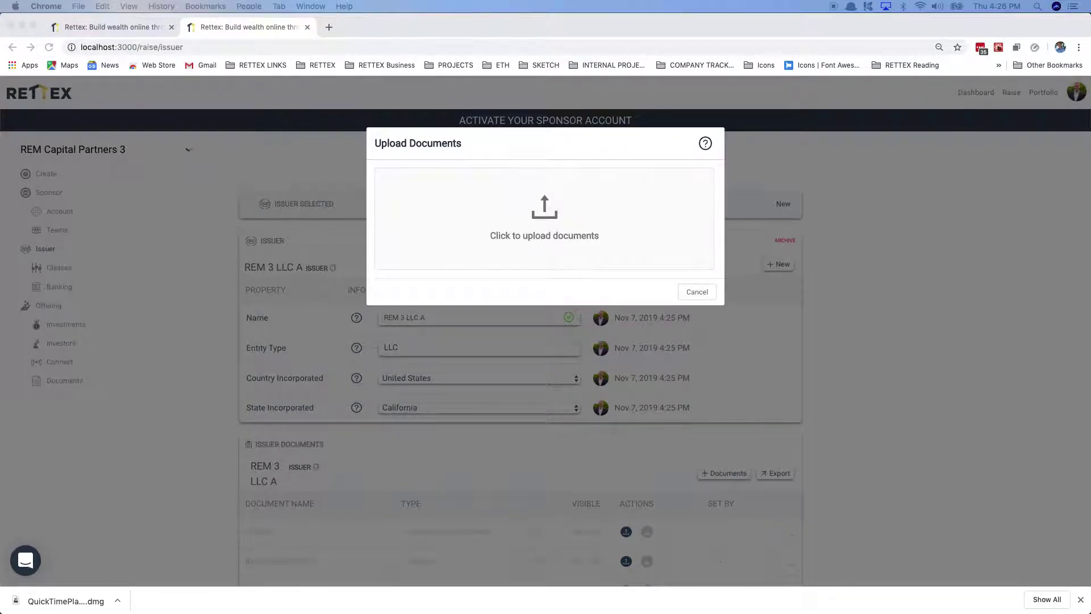
{"action": "left_click_drag", "start_coordinate": [1090, 318], "coordinate": [596, 218]}
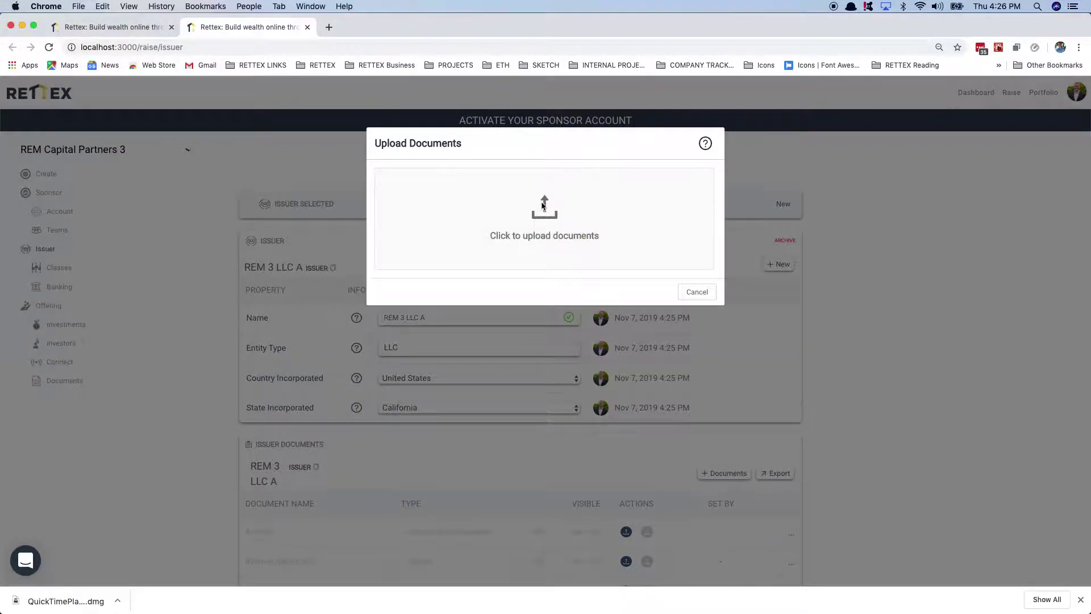
Step: Type the files as Articles of Incorporation, Bylaws and Operating Agreement, then publish them
{"action": "left_click", "coordinate": [548, 209]}
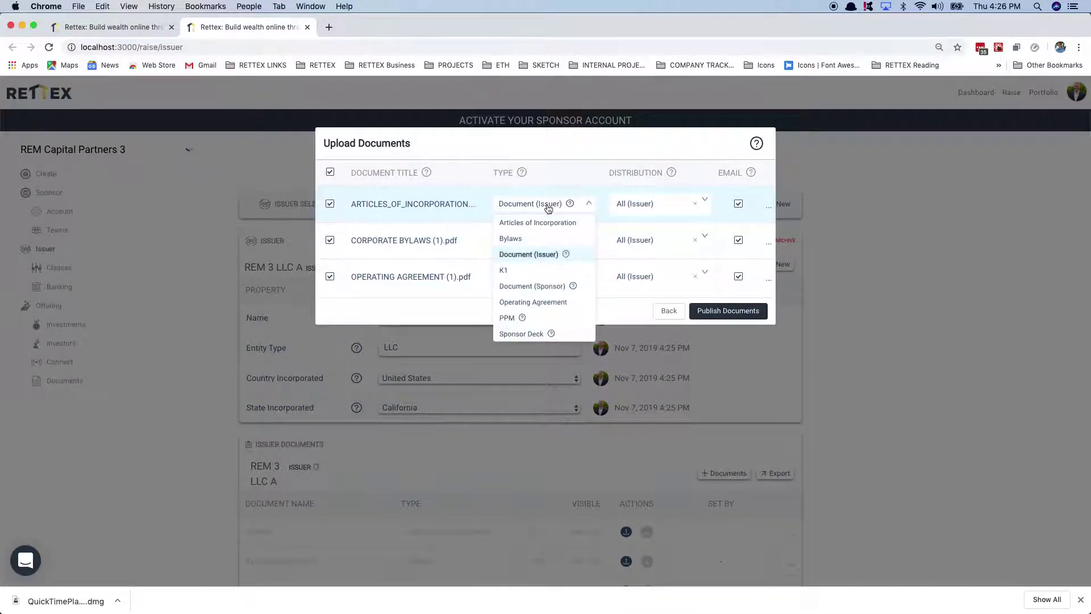
{"action": "left_click", "coordinate": [547, 223]}
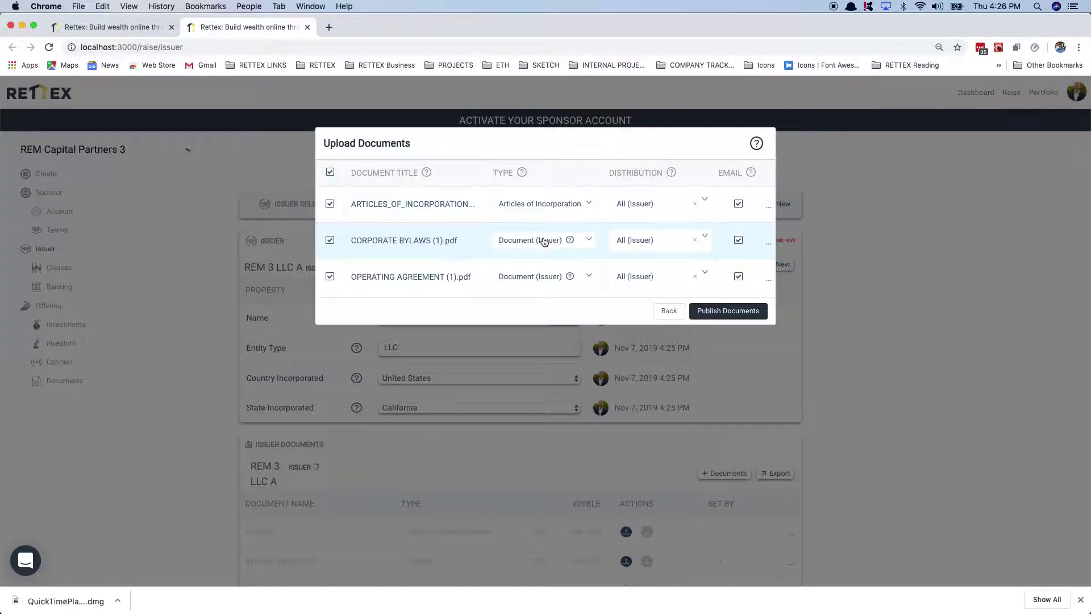
{"action": "left_click", "coordinate": [543, 241]}
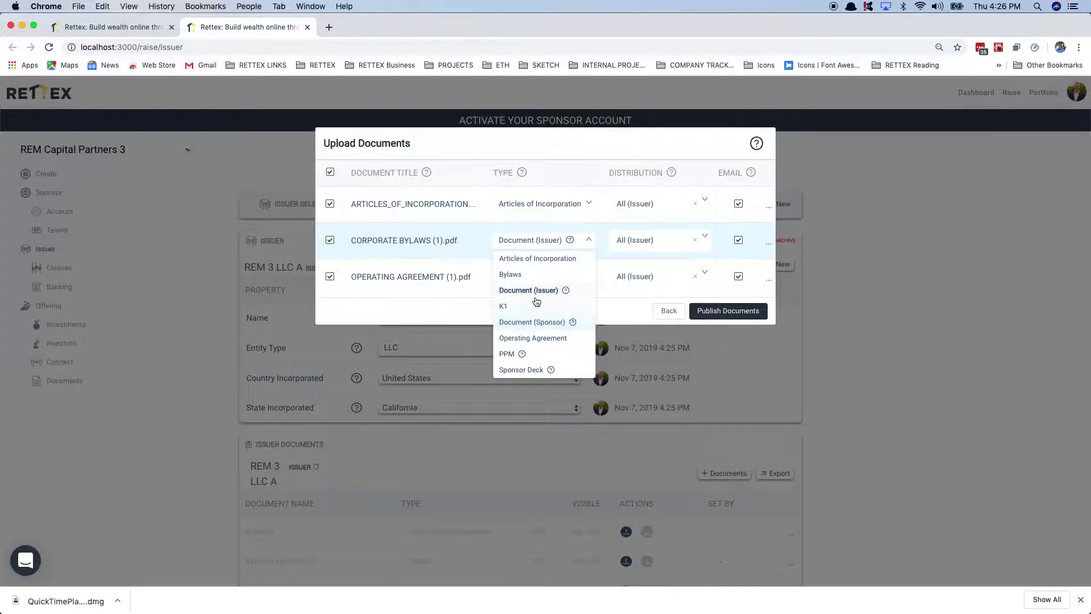
{"action": "left_click", "coordinate": [512, 275]}
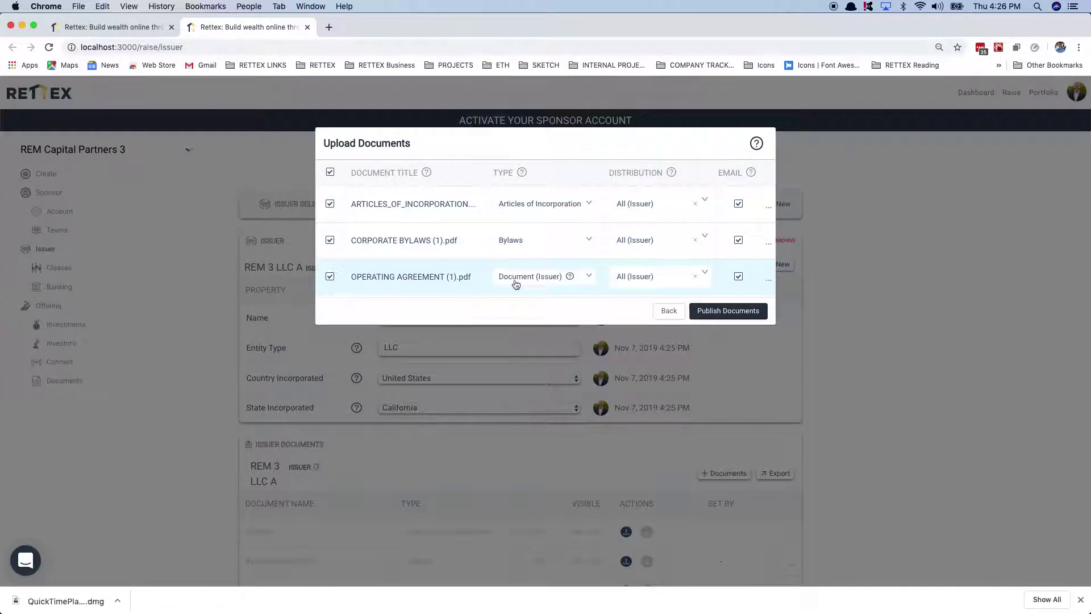
{"action": "left_click", "coordinate": [516, 284]}
{"action": "left_click", "coordinate": [522, 373]}
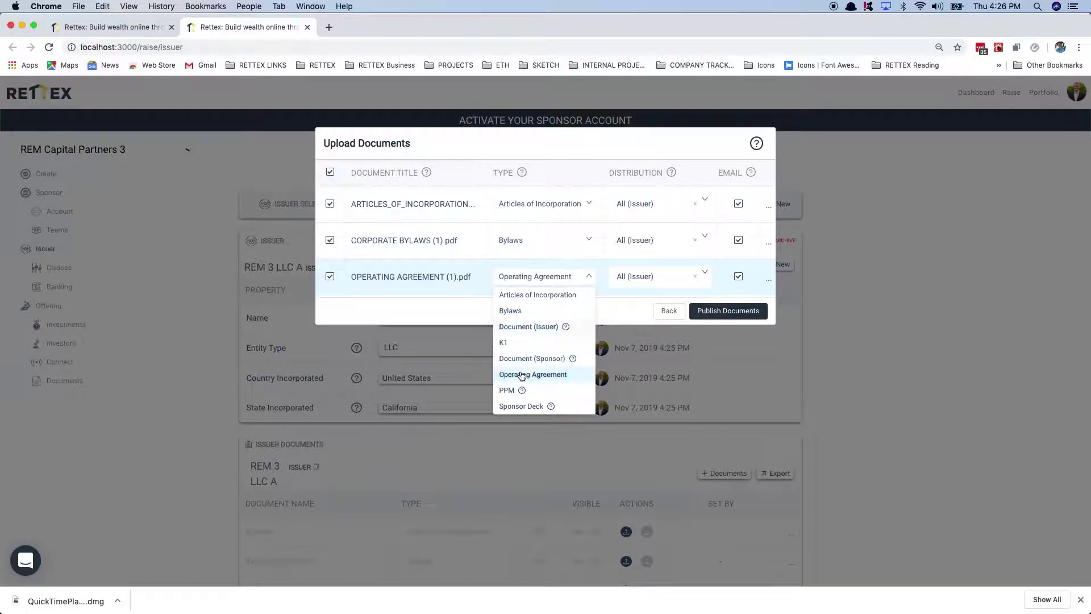
{"action": "left_click", "coordinate": [729, 311]}
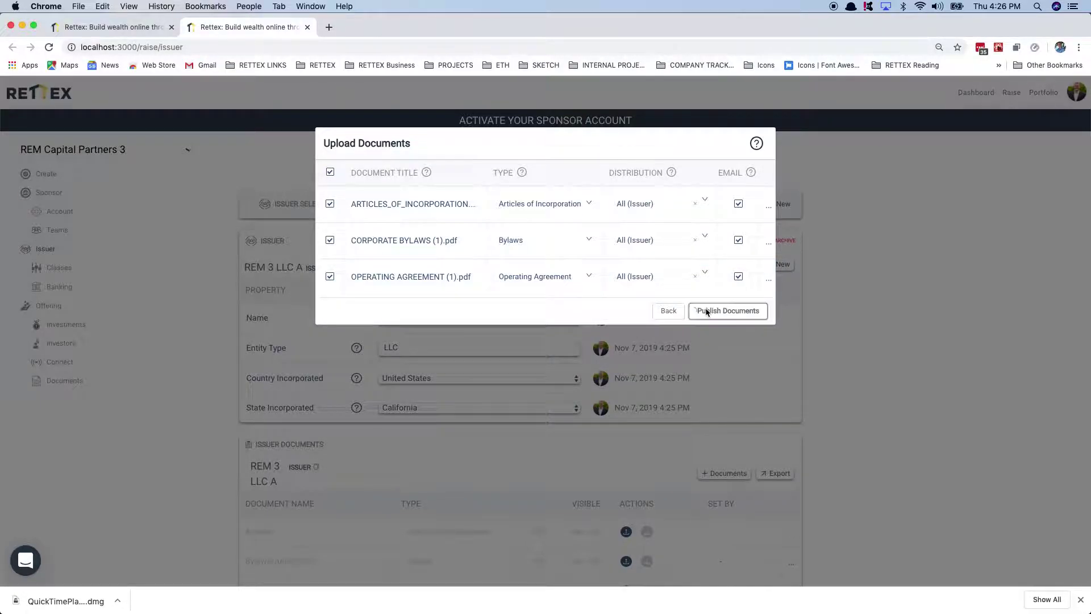
{"action": "scroll", "coordinate": [455, 434], "scroll_direction": "down", "scroll_amount": 4}
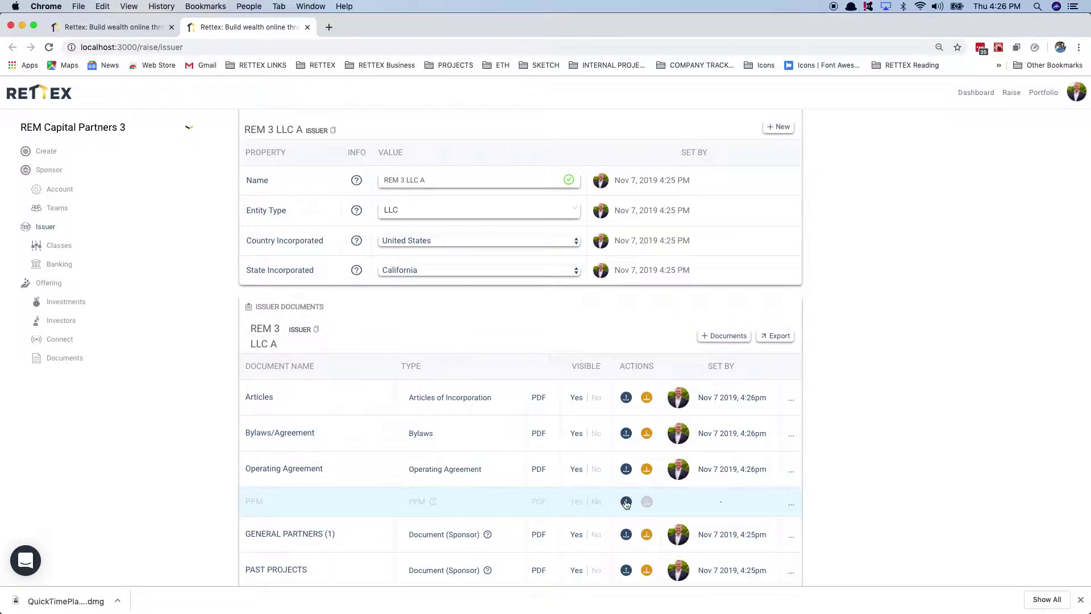
Step: Upload the PPM PDF into the PPM row of the issuer documents
{"action": "left_click", "coordinate": [625, 501]}
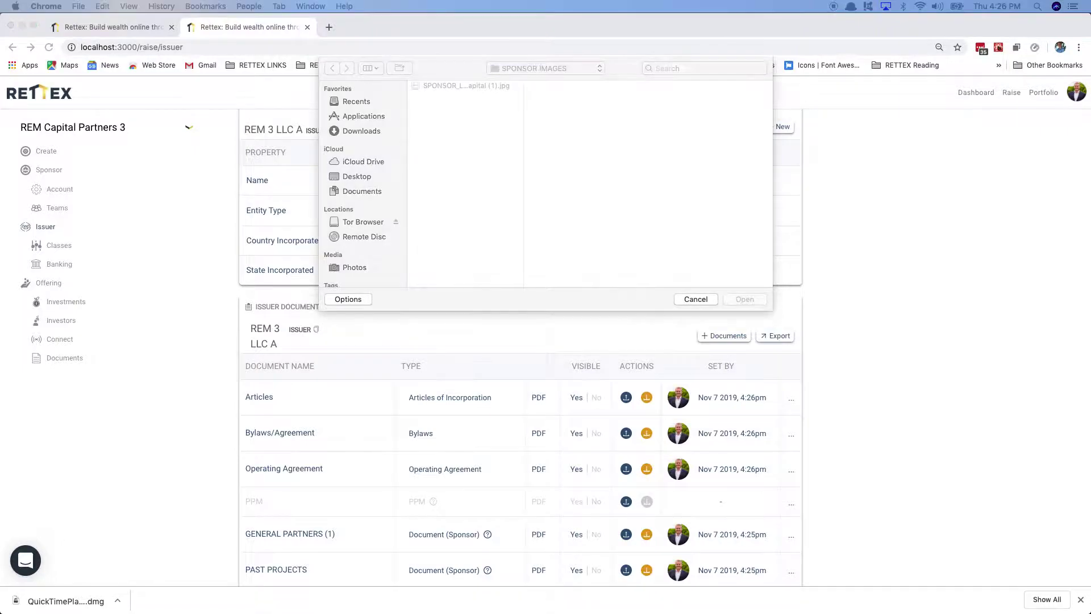
{"action": "left_click_drag", "start_coordinate": [1006, 223], "coordinate": [655, 154]}
{"action": "left_click", "coordinate": [744, 300]}
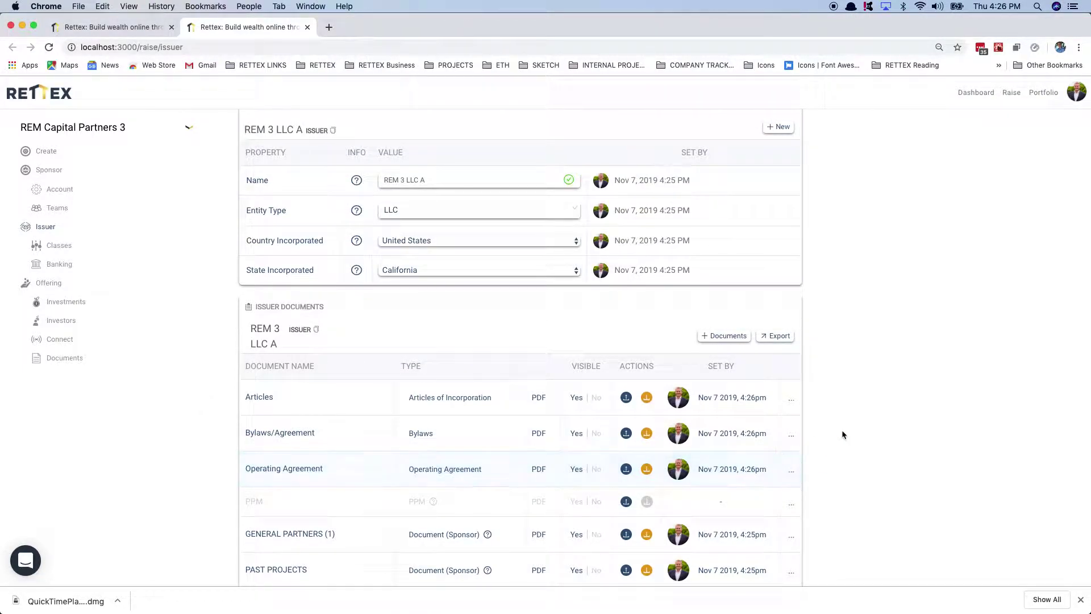
{"action": "scroll", "coordinate": [840, 423], "scroll_direction": "up", "scroll_amount": 1}
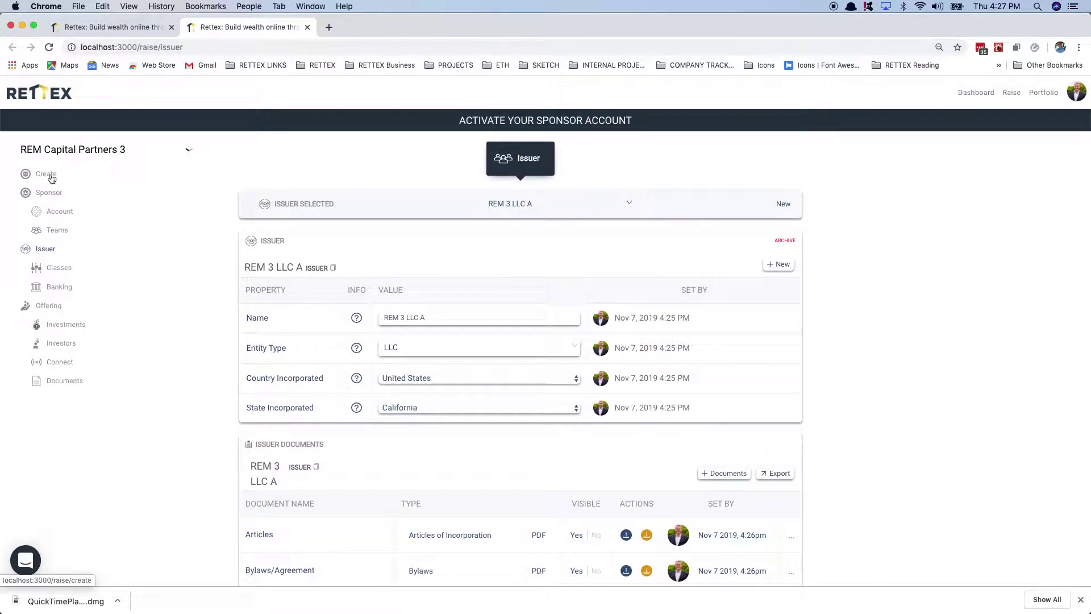
Step: Start a new offering and enter its name, REM Preferred Equity 3, and its offering symbol
{"action": "left_click", "coordinate": [37, 177]}
{"action": "left_click", "coordinate": [293, 275]}
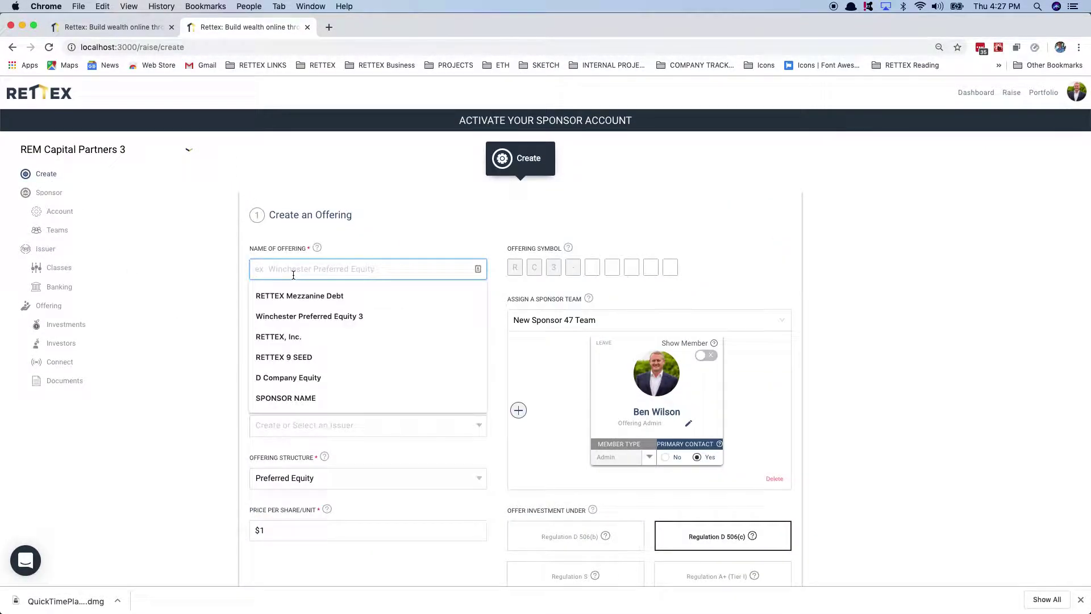
{"action": "type", "text": "REM Capital Partners 3"}
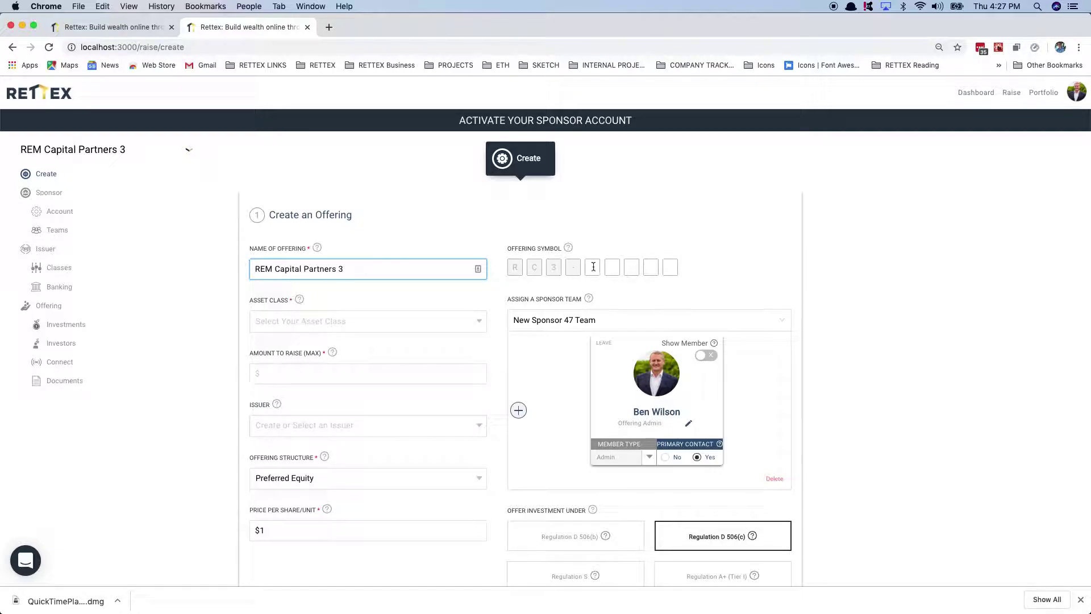
{"action": "left_click", "coordinate": [594, 267]}
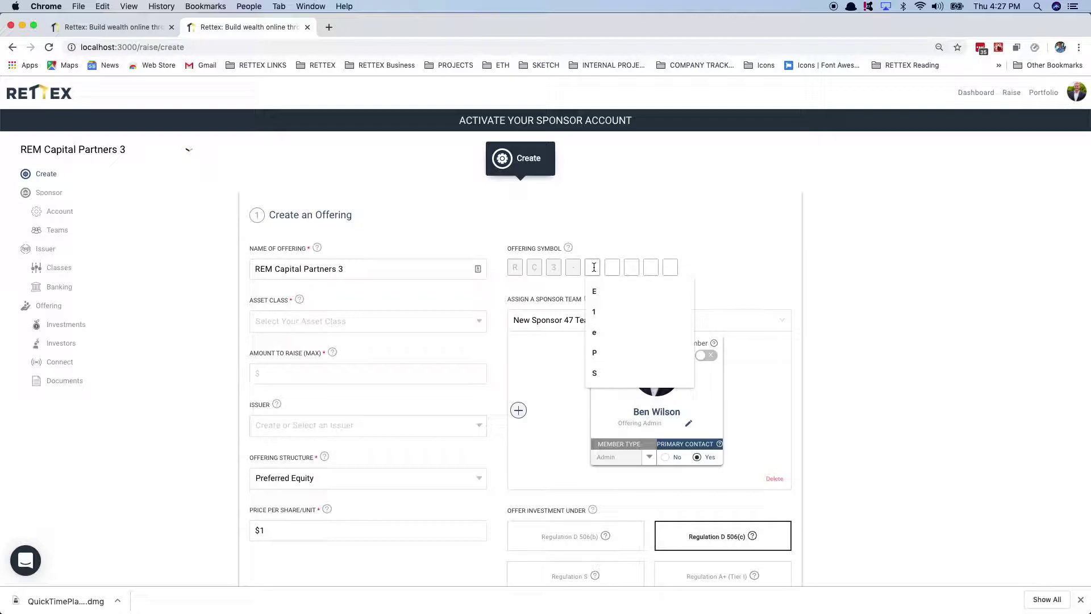
{"action": "type", "text": "RCP3P"}
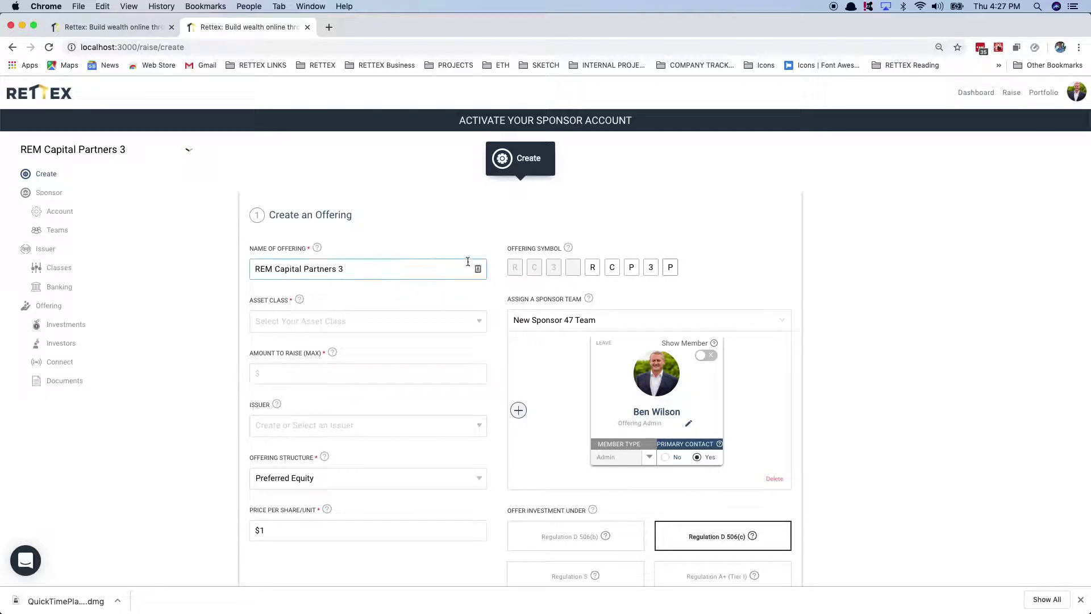
{"action": "left_click", "coordinate": [383, 272]}
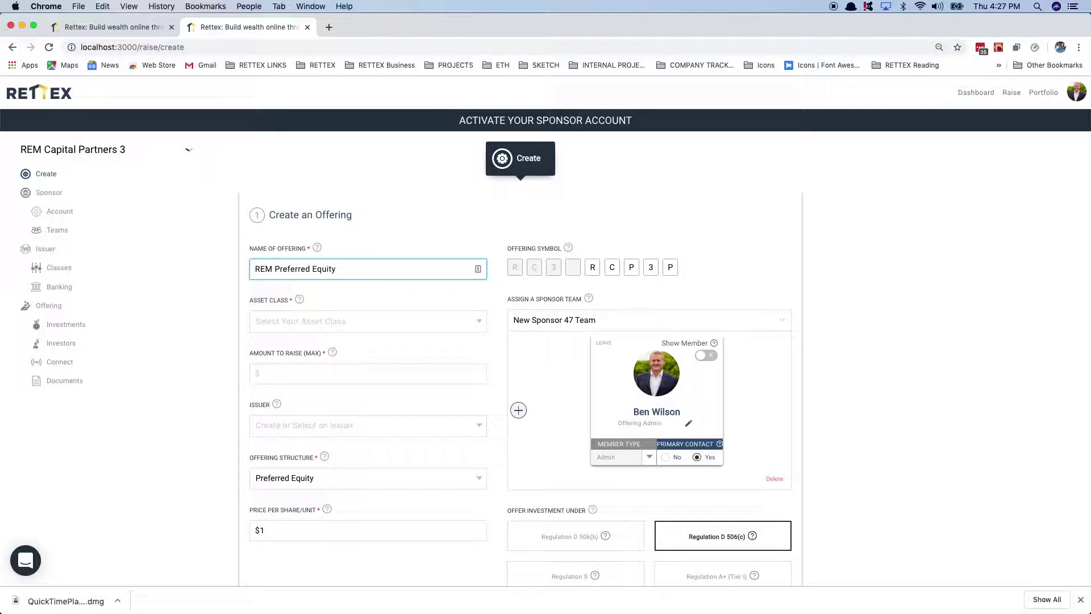
Step: Choose the Multi-Family asset class, a $30,000,000 maximum raise and issuer REM 3 LLC A
{"action": "left_click", "coordinate": [340, 320]}
{"action": "left_click", "coordinate": [292, 342]}
{"action": "left_click", "coordinate": [284, 377]}
{"action": "left_click", "coordinate": [280, 397]}
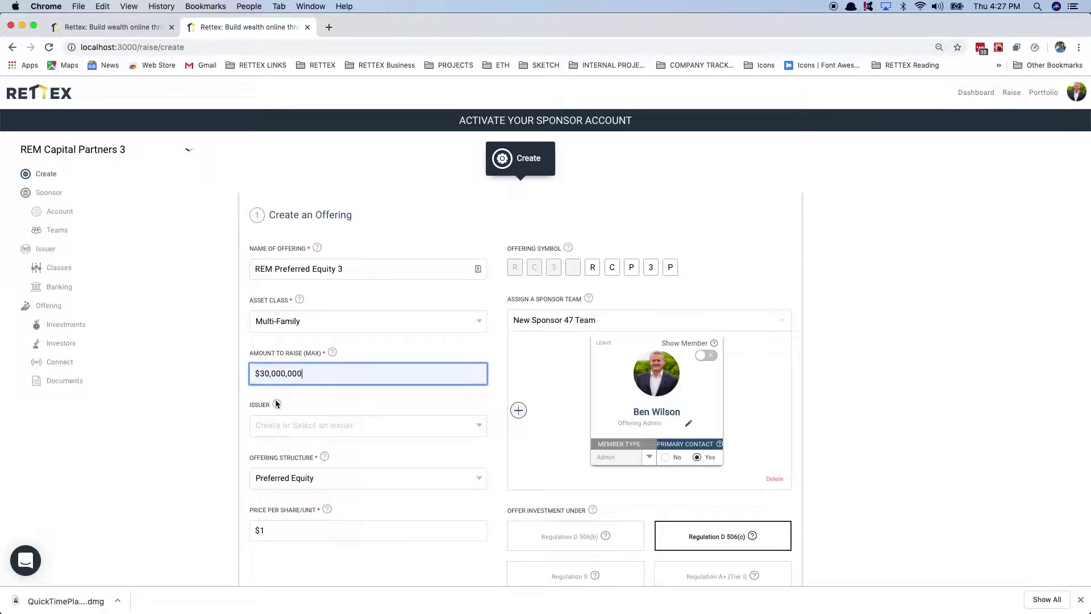
{"action": "left_click", "coordinate": [279, 434]}
{"action": "left_click", "coordinate": [278, 445]}
Step: Set investment class New Class 1 and a $100 price per share, then submit
{"action": "scroll", "coordinate": [285, 475], "scroll_direction": "down", "scroll_amount": 2}
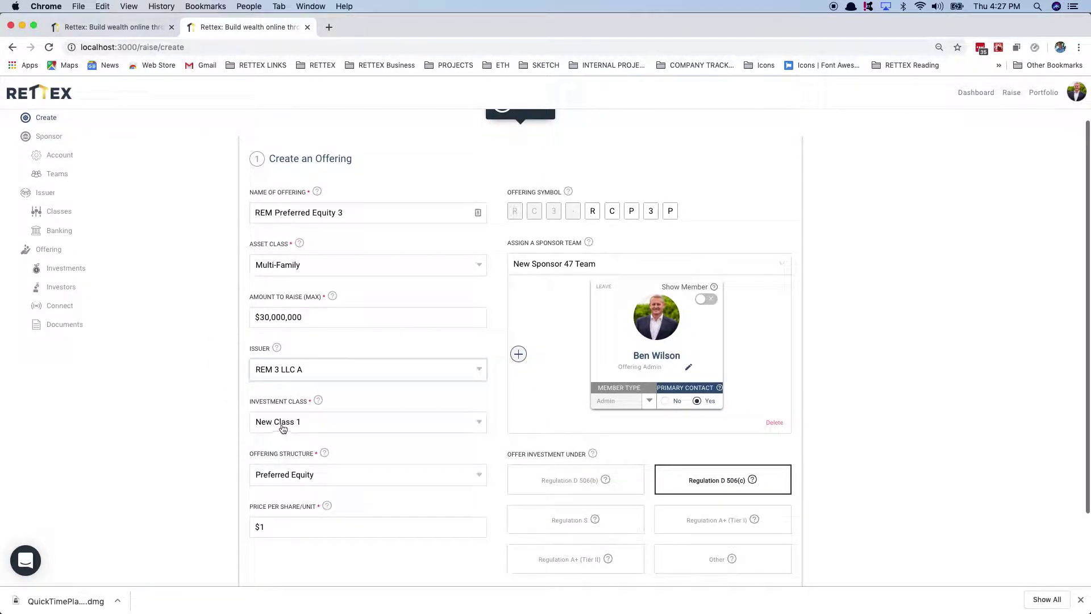
{"action": "left_click", "coordinate": [284, 421]}
{"action": "left_click", "coordinate": [284, 442]}
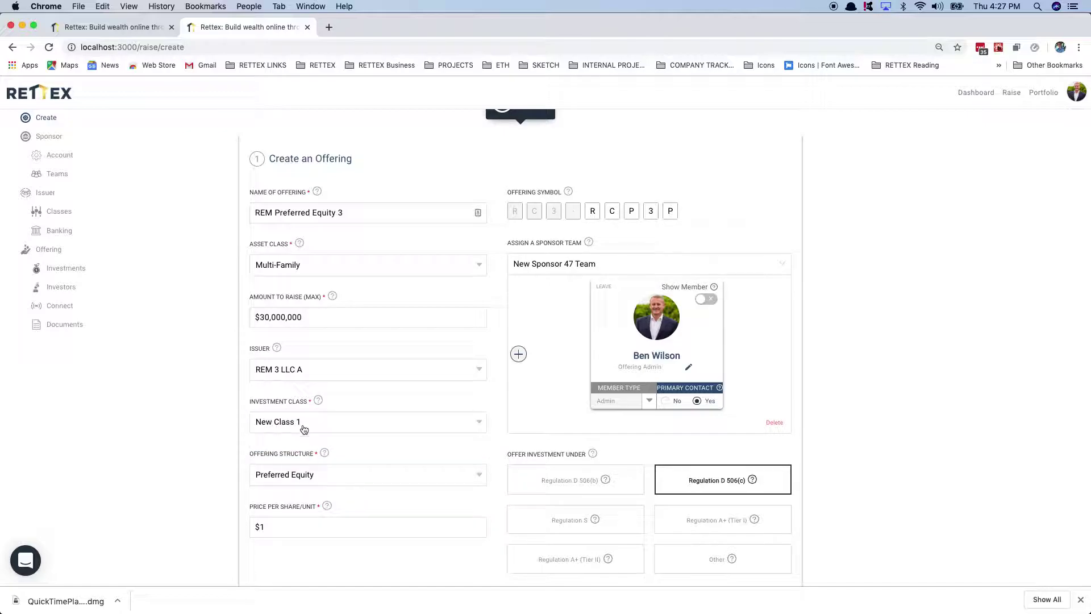
{"action": "scroll", "coordinate": [271, 470], "scroll_direction": "down", "scroll_amount": 2}
{"action": "left_click", "coordinate": [286, 459]}
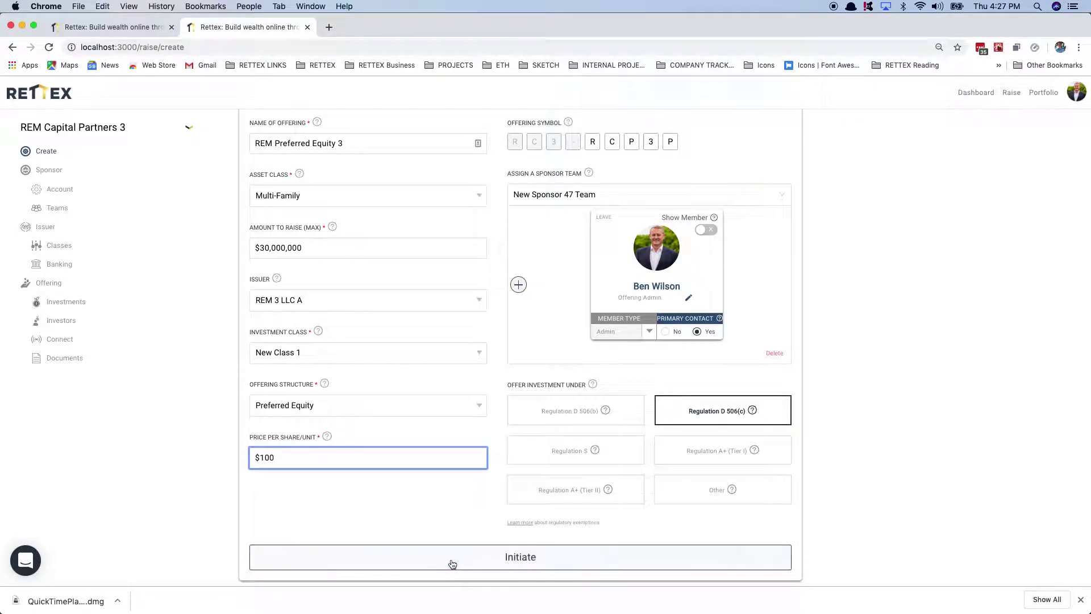
{"action": "left_click", "coordinate": [477, 562]}
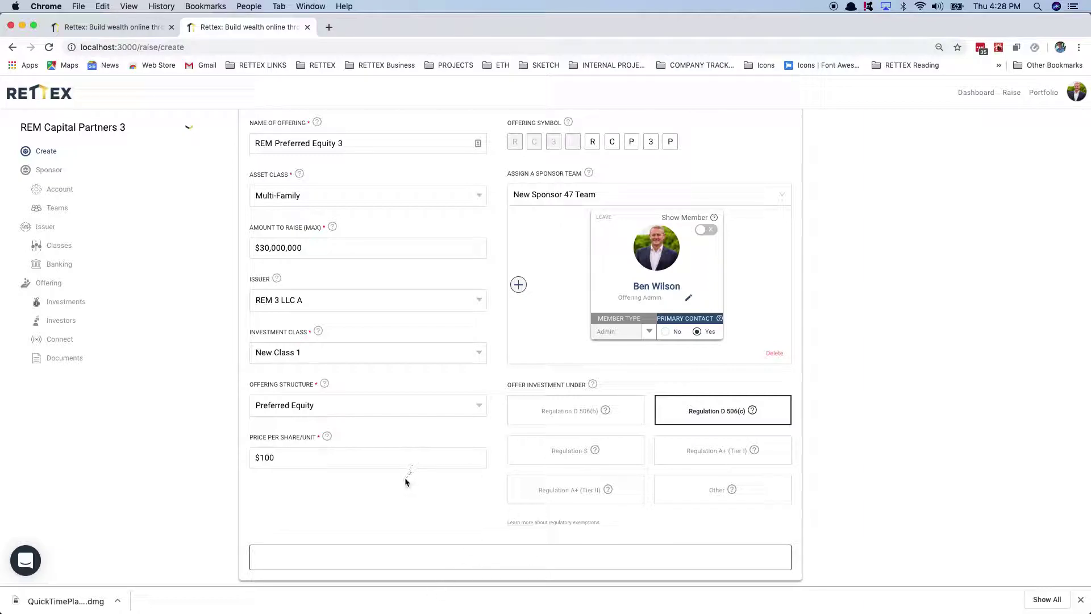
Step: Retry submitting the offering and check the browser console for errors
{"action": "scroll", "coordinate": [334, 287], "scroll_direction": "up", "scroll_amount": 3}
{"action": "scroll", "coordinate": [334, 287], "scroll_direction": "down", "scroll_amount": 3}
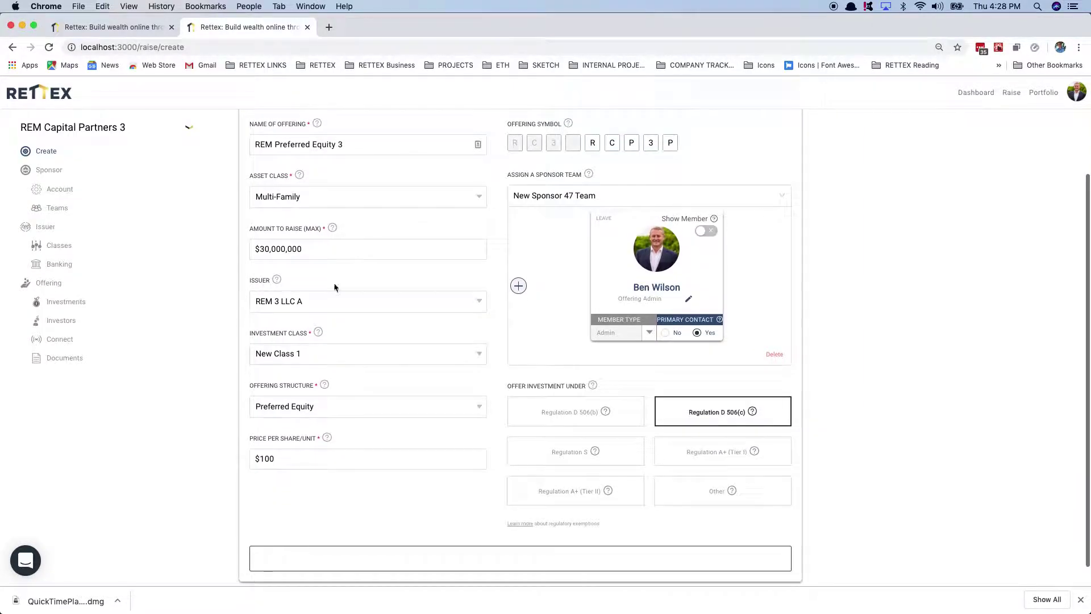
{"action": "left_click", "coordinate": [431, 528]}
{"action": "left_click", "coordinate": [483, 559]}
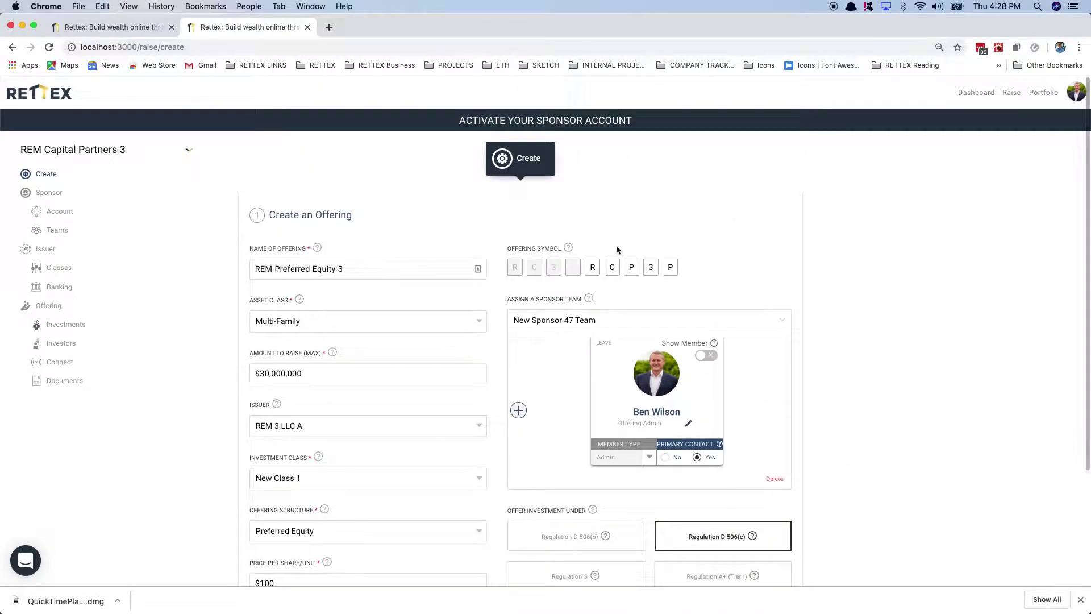
{"action": "scroll", "coordinate": [378, 417], "scroll_direction": "down", "scroll_amount": 2}
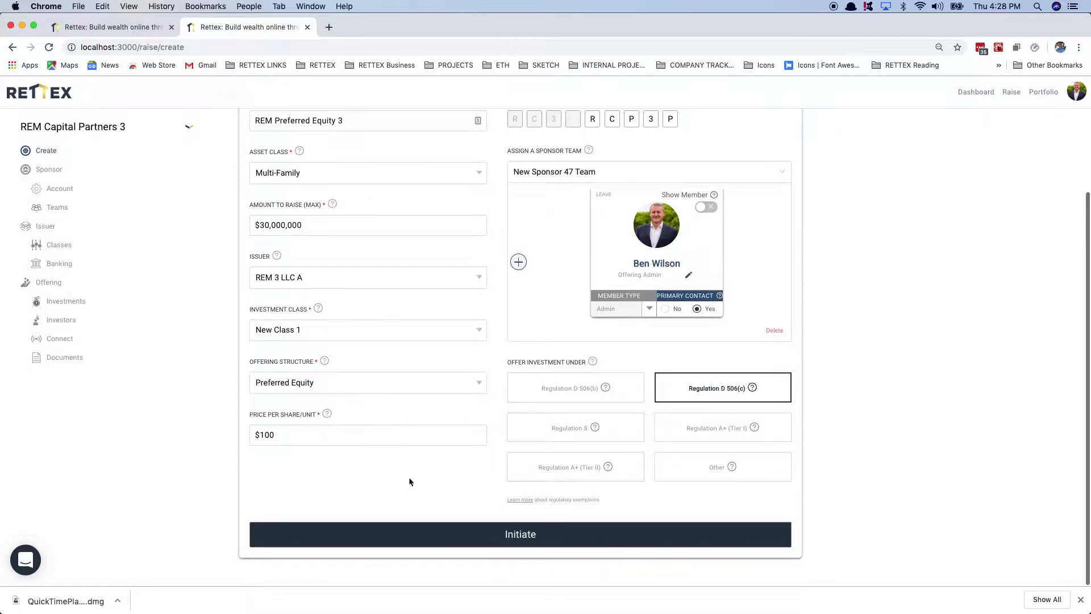
{"action": "left_click", "coordinate": [463, 525]}
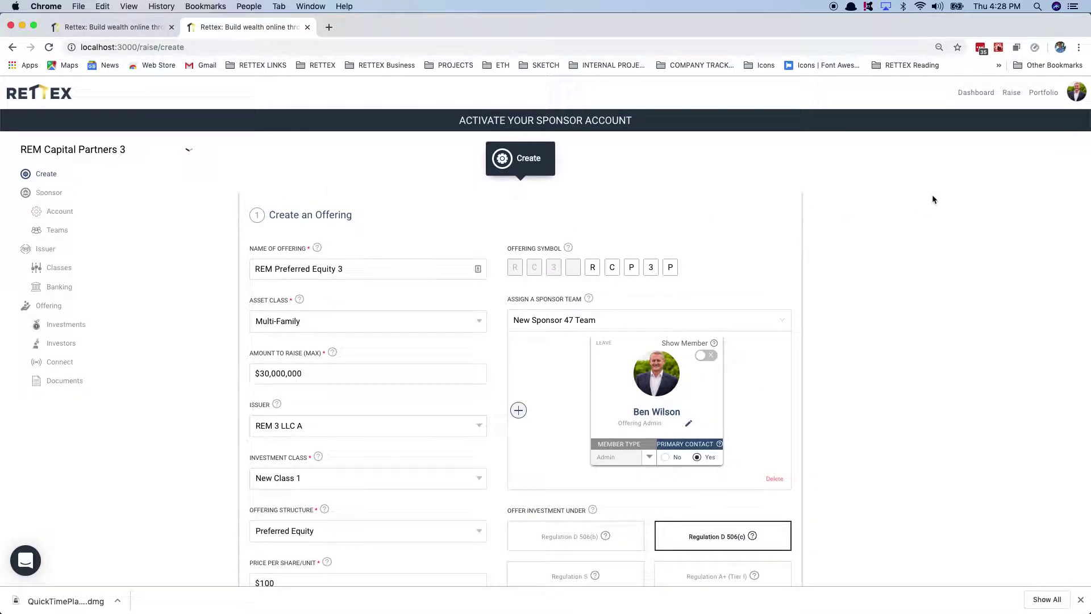
{"action": "key", "text": "super+alt+i"}
{"action": "left_click", "coordinate": [941, 84]}
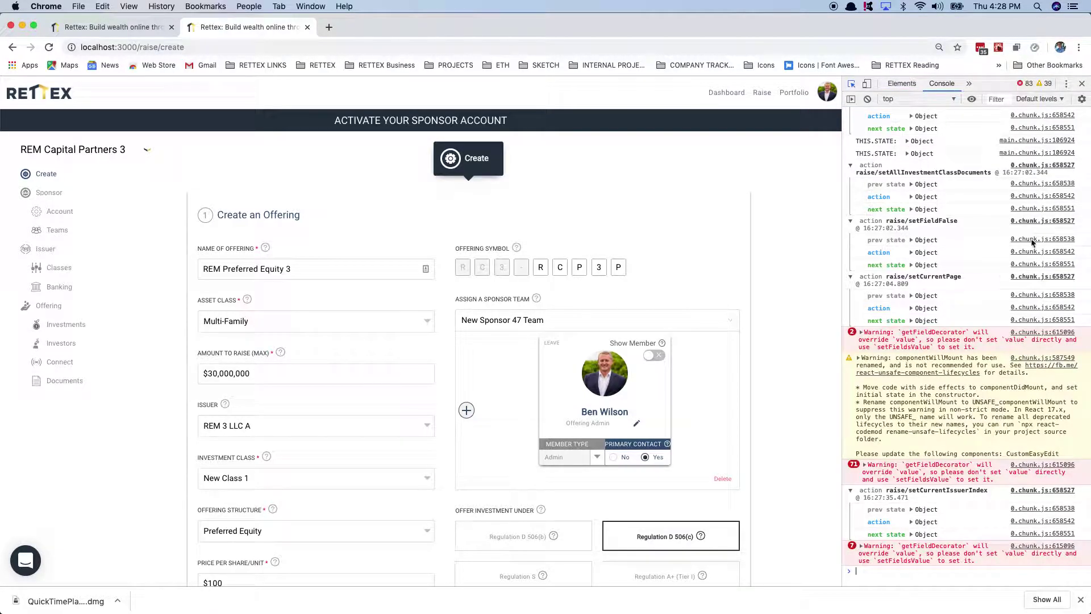
{"action": "left_click", "coordinate": [1081, 84]}
Step: Reselect New Class 1 and Regulation D 506(c), then resubmit until the offering is created
{"action": "scroll", "coordinate": [898, 417], "scroll_direction": "down", "scroll_amount": 3}
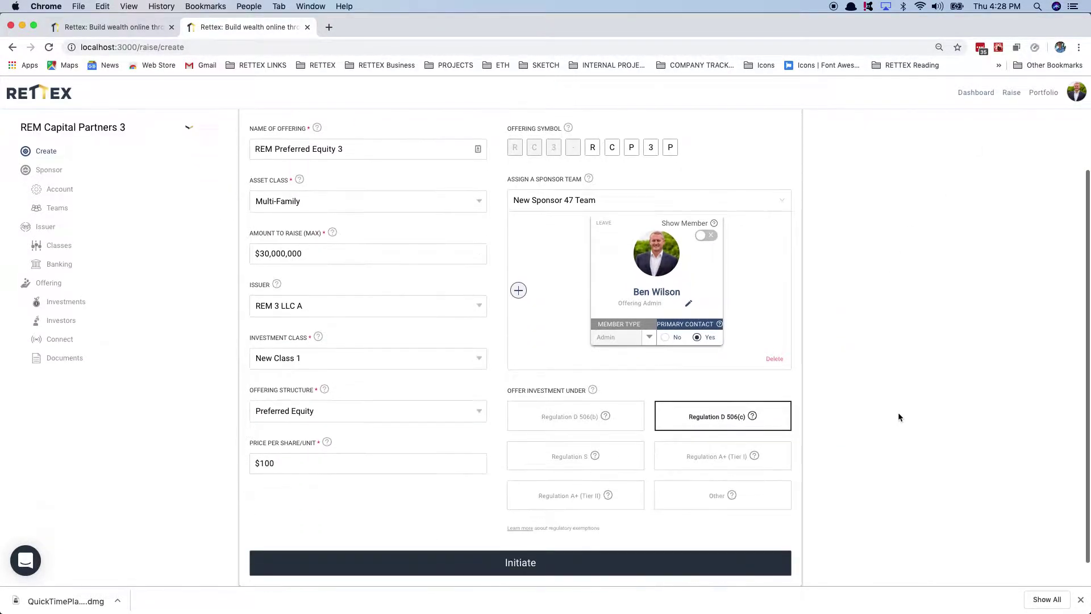
{"action": "left_click", "coordinate": [338, 359]}
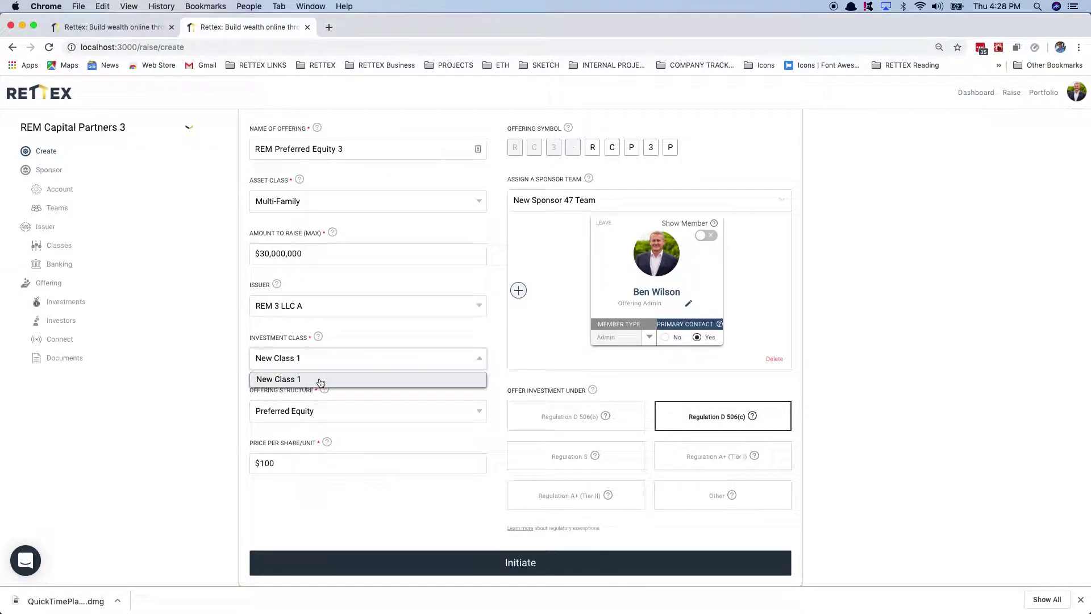
{"action": "left_click", "coordinate": [320, 379]}
{"action": "scroll", "coordinate": [341, 261], "scroll_direction": "up", "scroll_amount": 1}
{"action": "scroll", "coordinate": [415, 294], "scroll_direction": "down", "scroll_amount": 2}
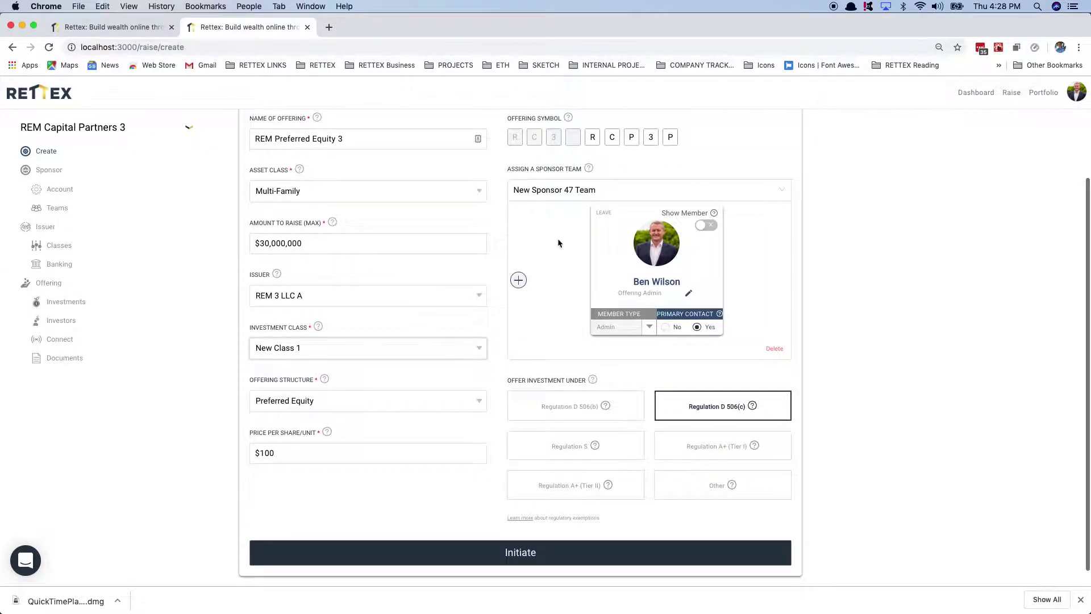
{"action": "left_click", "coordinate": [550, 419]}
{"action": "left_click", "coordinate": [696, 404]}
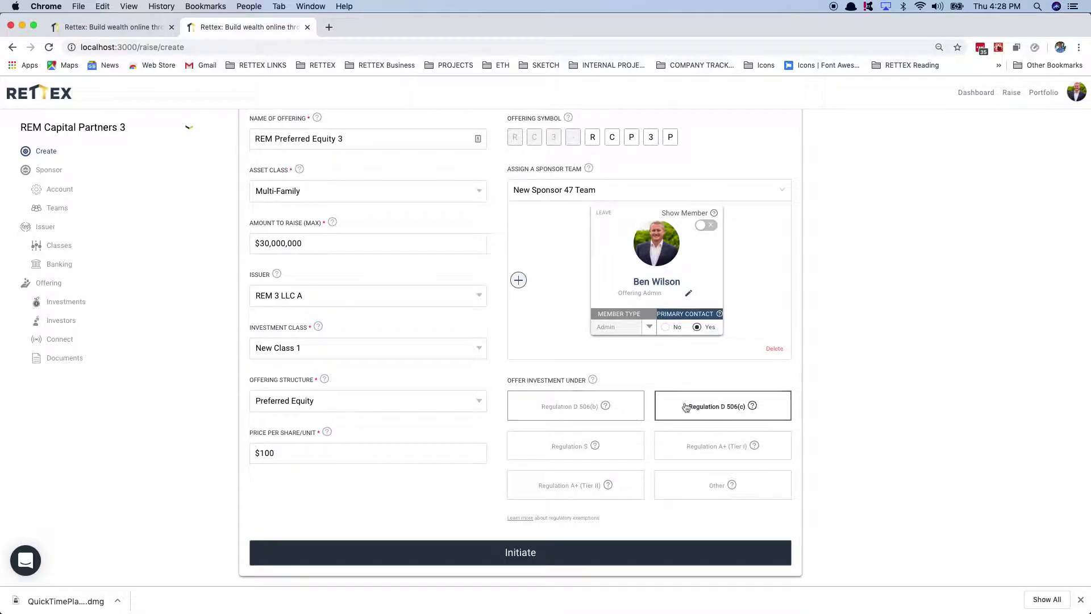
{"action": "left_click", "coordinate": [350, 548]}
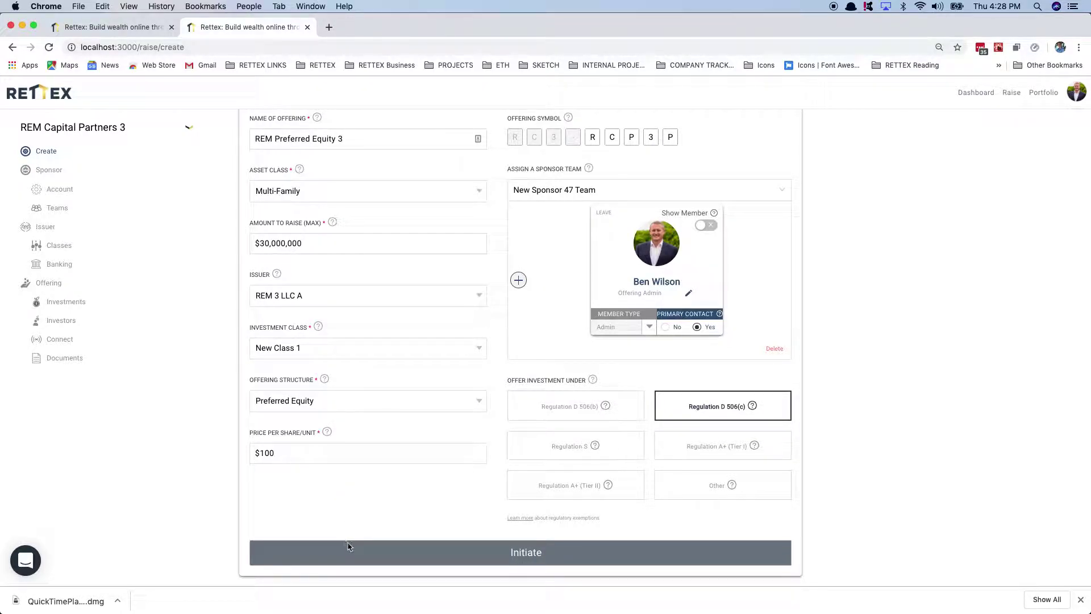
{"action": "scroll", "coordinate": [479, 538], "scroll_direction": "down", "scroll_amount": 1}
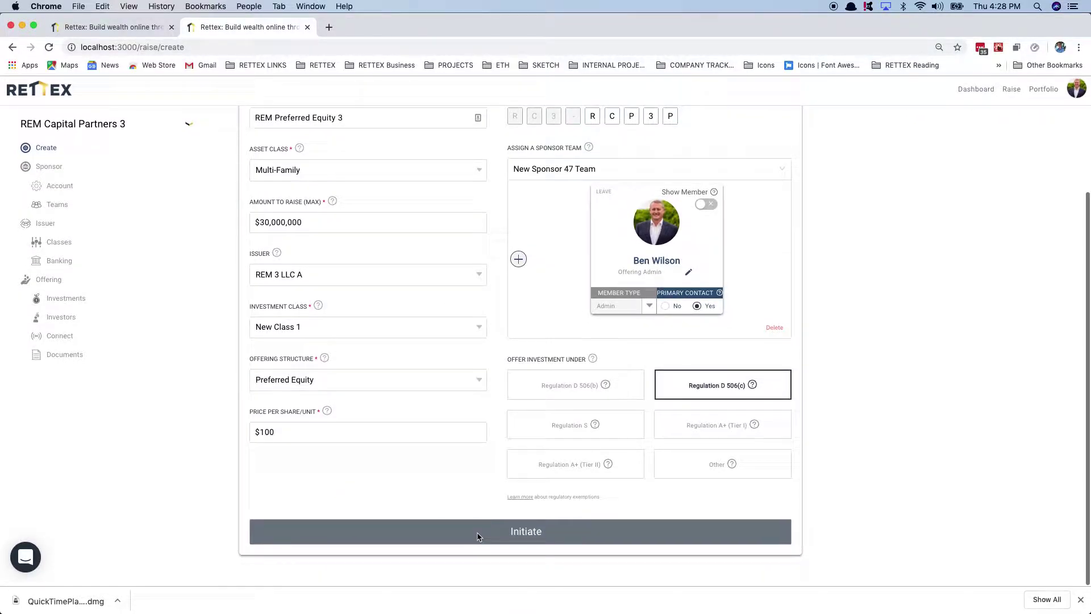
{"action": "left_click", "coordinate": [513, 538]}
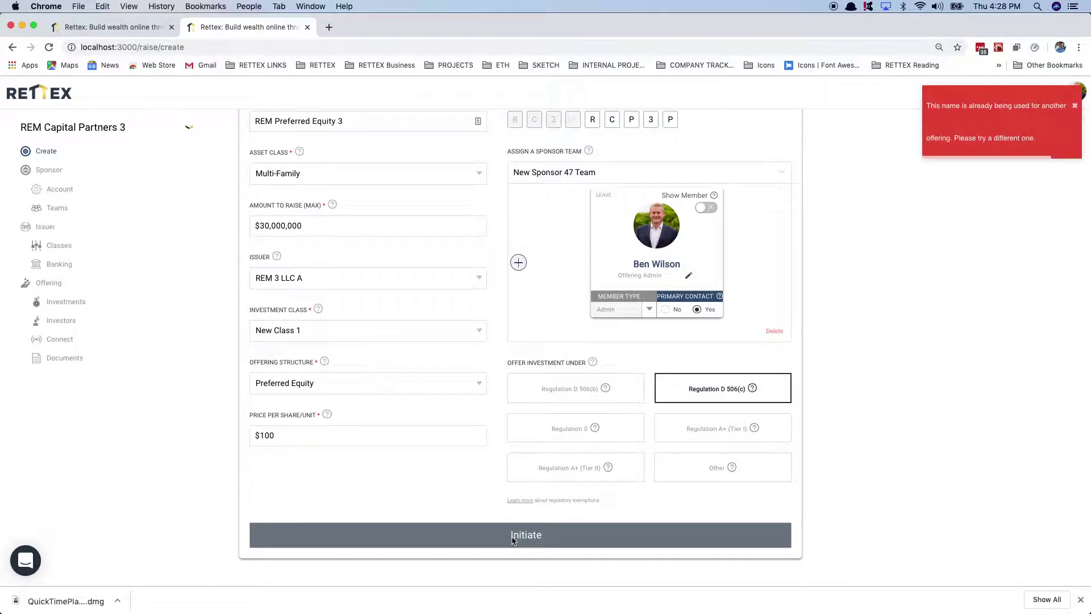
{"action": "scroll", "coordinate": [398, 272], "scroll_direction": "up", "scroll_amount": 3}
{"action": "left_click", "coordinate": [352, 177]}
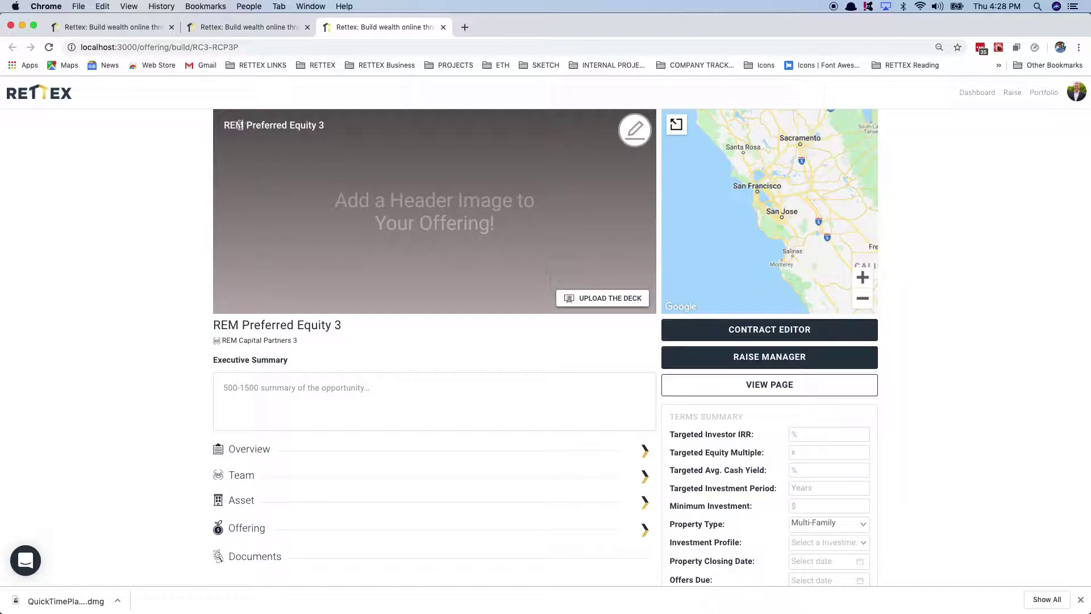
Step: Upload OFFERING_HEADER_IMAGE.png from the OFFERING IMAGES folder as the header image and save it
{"action": "left_click", "coordinate": [630, 134]}
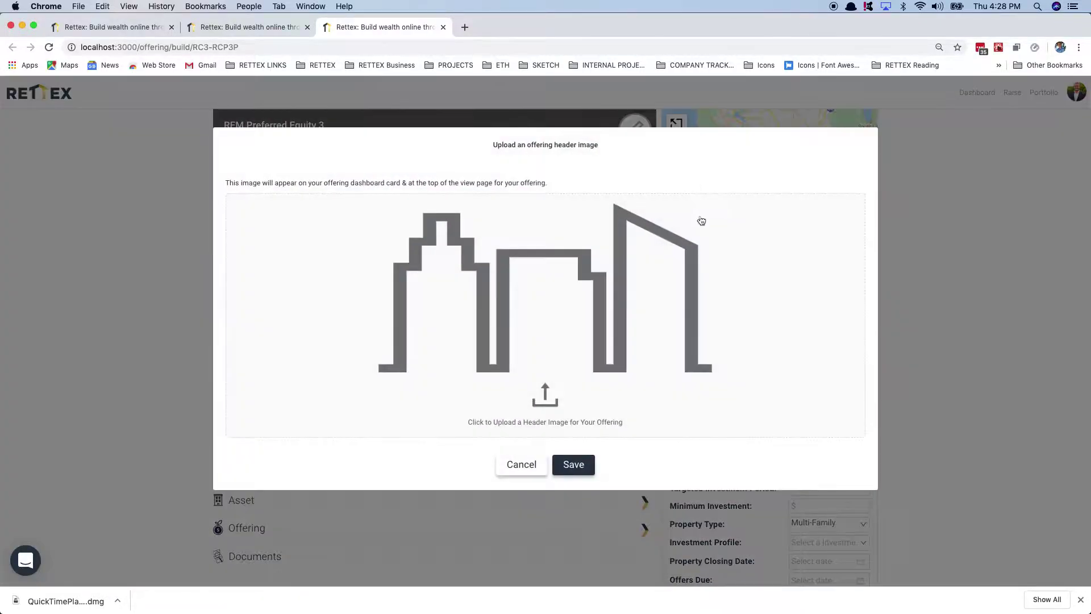
{"action": "left_click_drag", "start_coordinate": [1090, 171], "coordinate": [522, 151]}
{"action": "key", "text": "super+Up"}
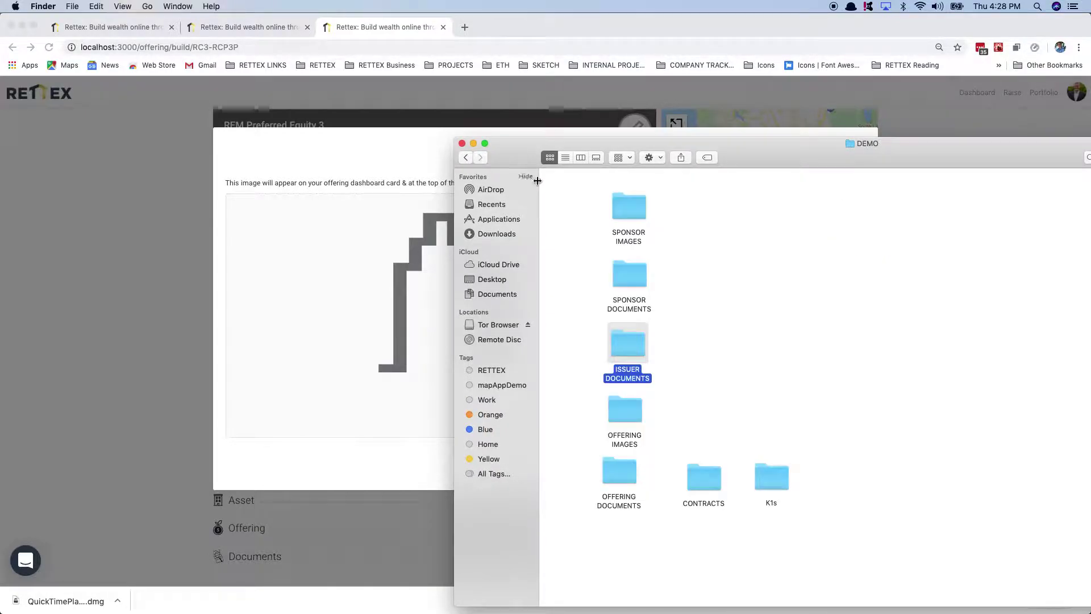
{"action": "double_click", "coordinate": [628, 416]}
{"action": "left_click_drag", "start_coordinate": [616, 221], "coordinate": [364, 307]}
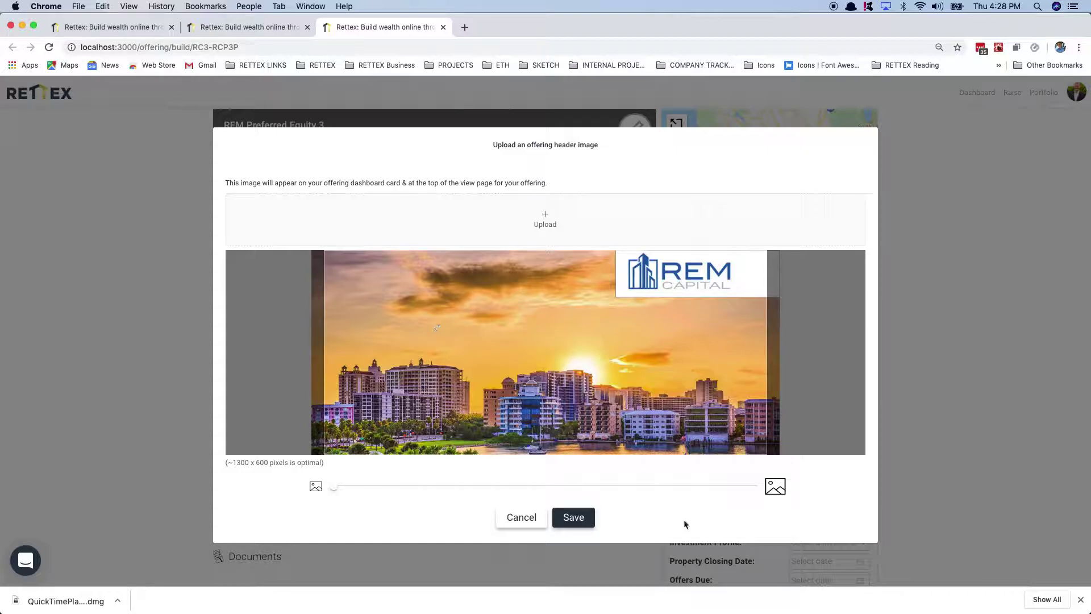
{"action": "left_click", "coordinate": [573, 514]}
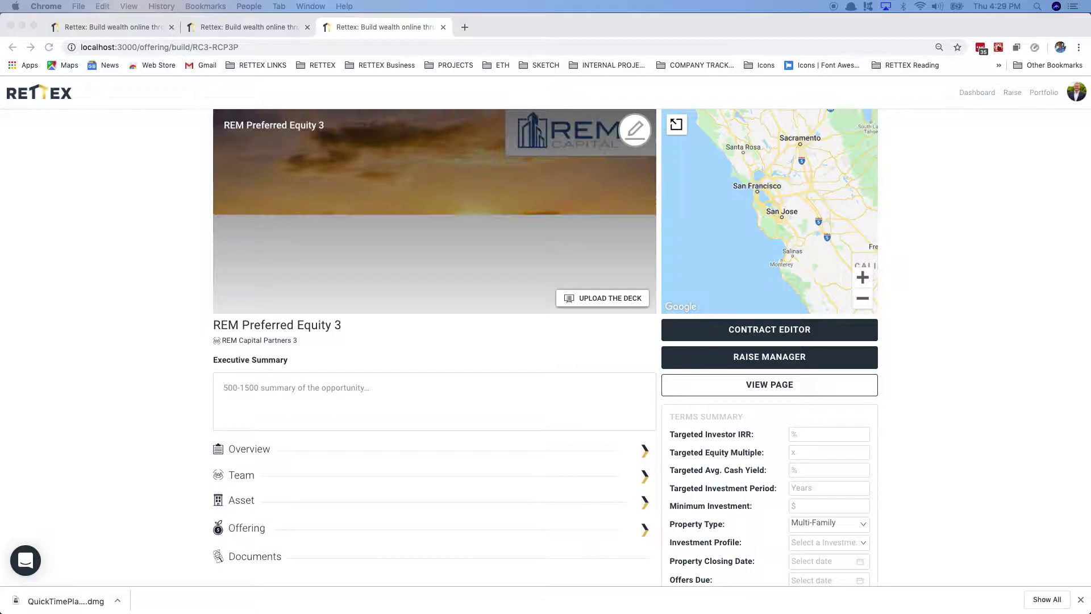
Step: Paste the executive summary, then upload INVESTOR DECK (1).pdf from OFFERING DOCUMENTS as the deck
{"action": "left_click", "coordinate": [423, 390]}
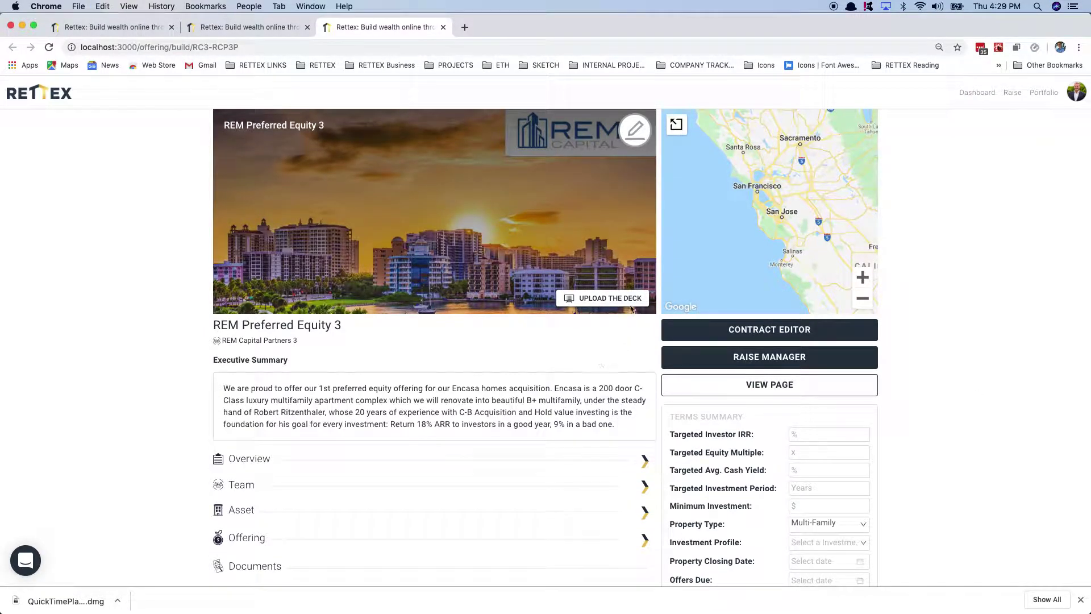
{"action": "left_click", "coordinate": [631, 306]}
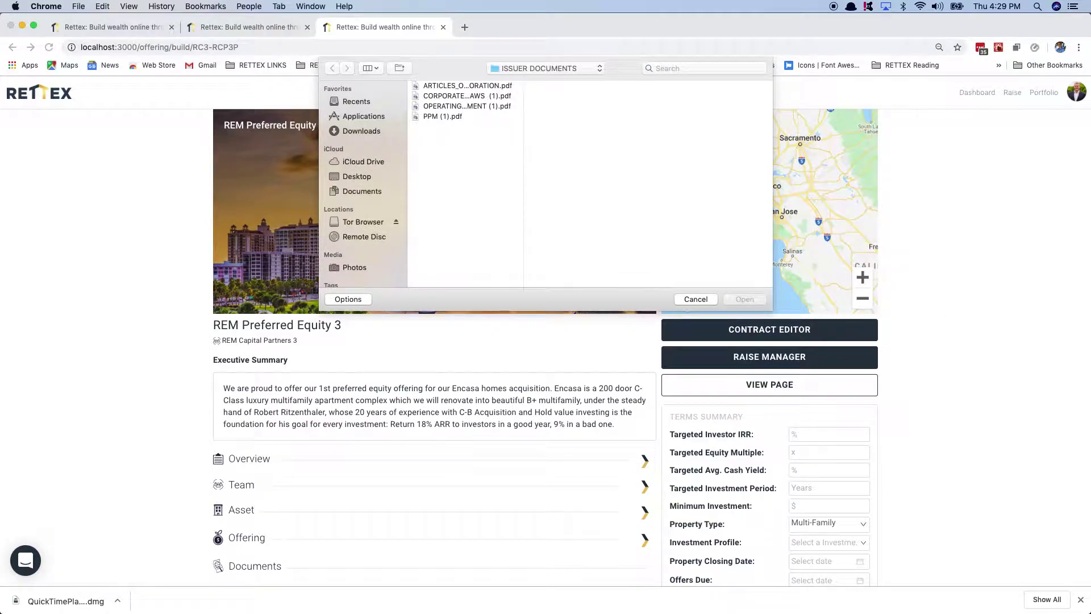
{"action": "key", "text": "super+Tab"}
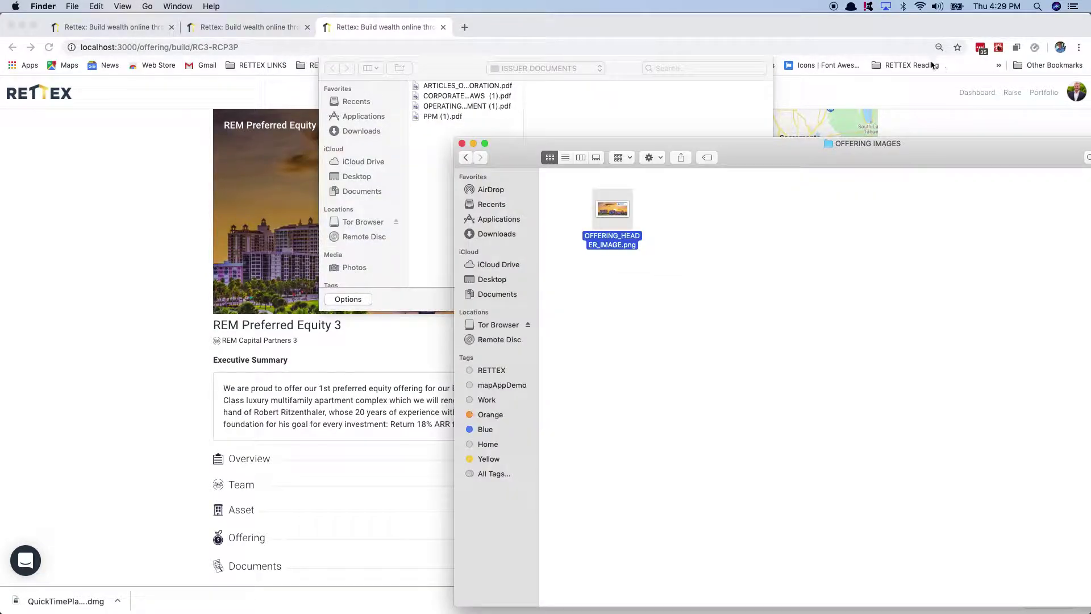
{"action": "key", "text": "super+Up"}
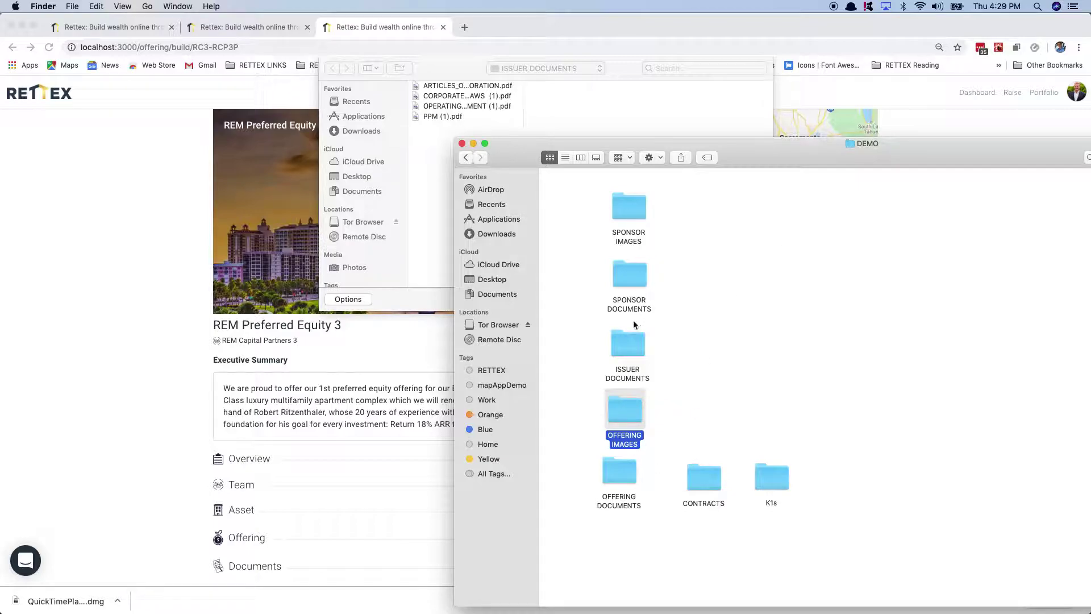
{"action": "double_click", "coordinate": [605, 466]}
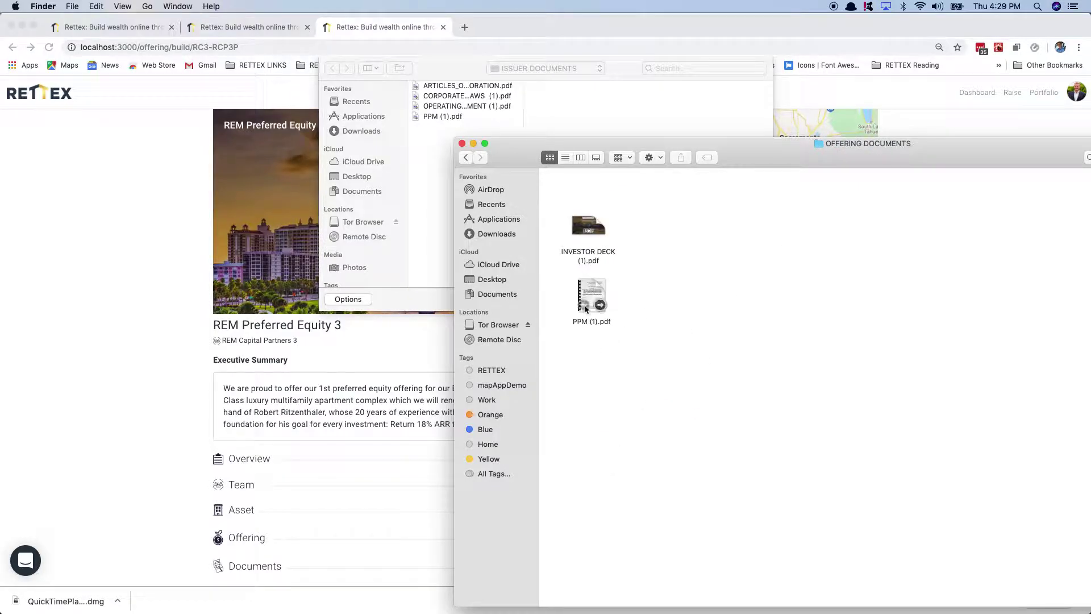
{"action": "left_click_drag", "start_coordinate": [572, 238], "coordinate": [597, 114]}
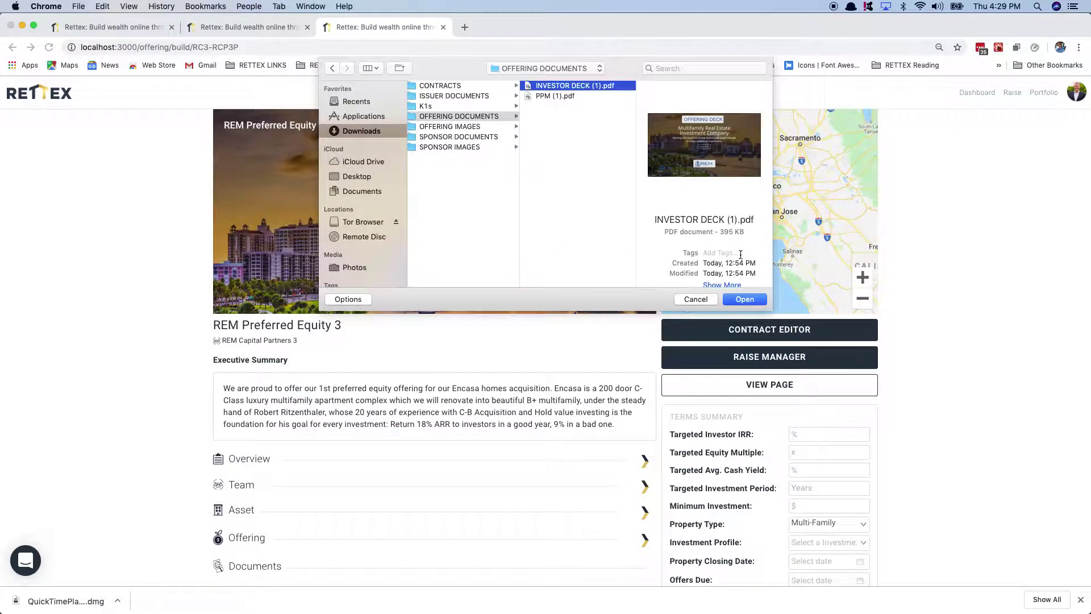
{"action": "left_click", "coordinate": [744, 299]}
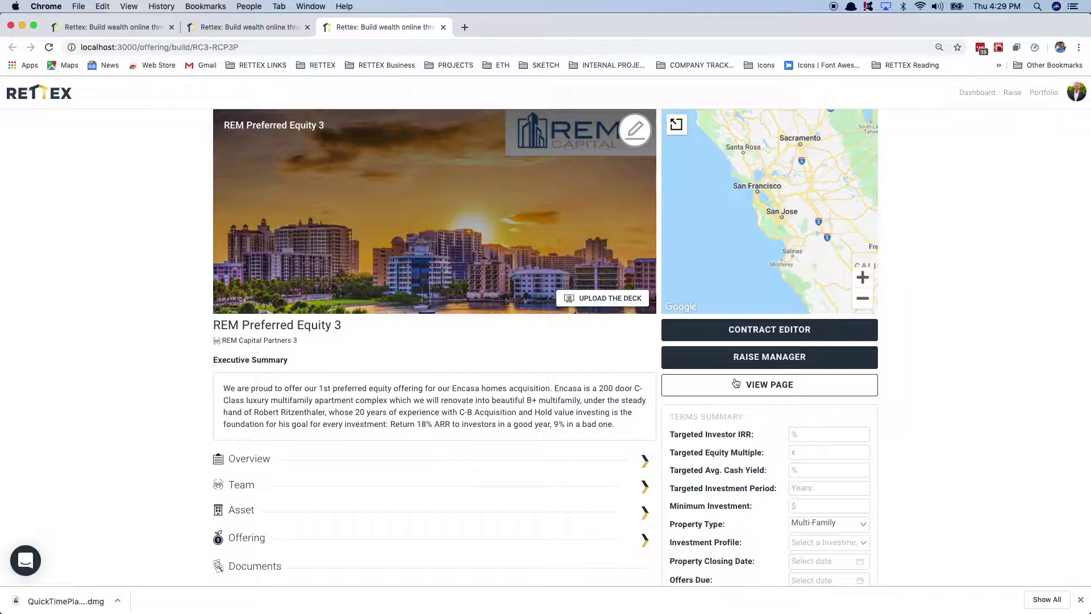
{"action": "scroll", "coordinate": [574, 336], "scroll_direction": "down", "scroll_amount": 3}
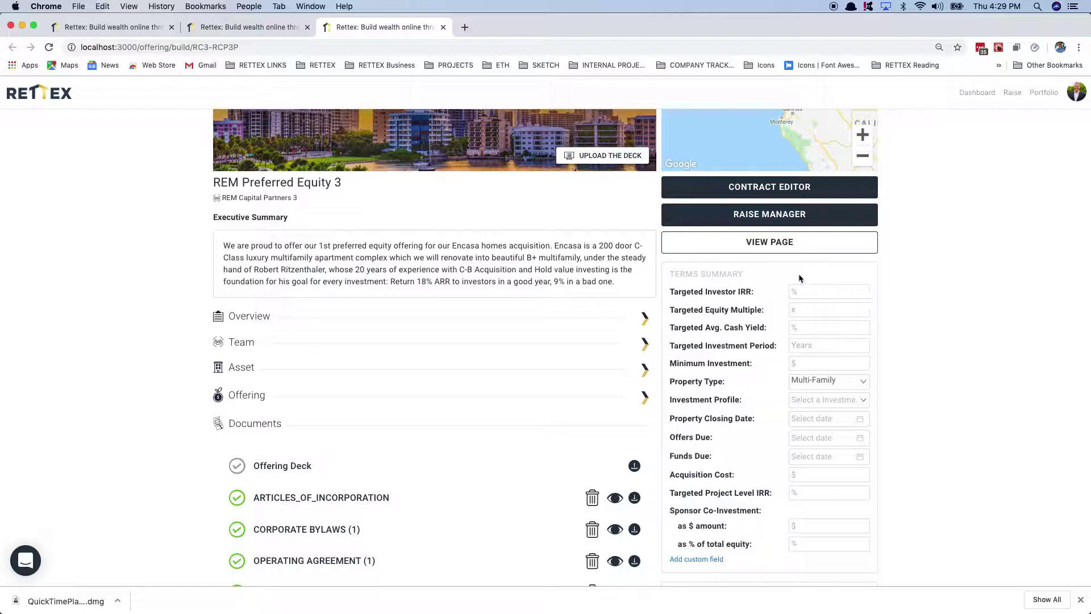
Step: Enter 12% IRR, 2x multiple, 18% cash yield, 5 years, $5,000 minimum and Value-Added profile
{"action": "left_click", "coordinate": [809, 292]}
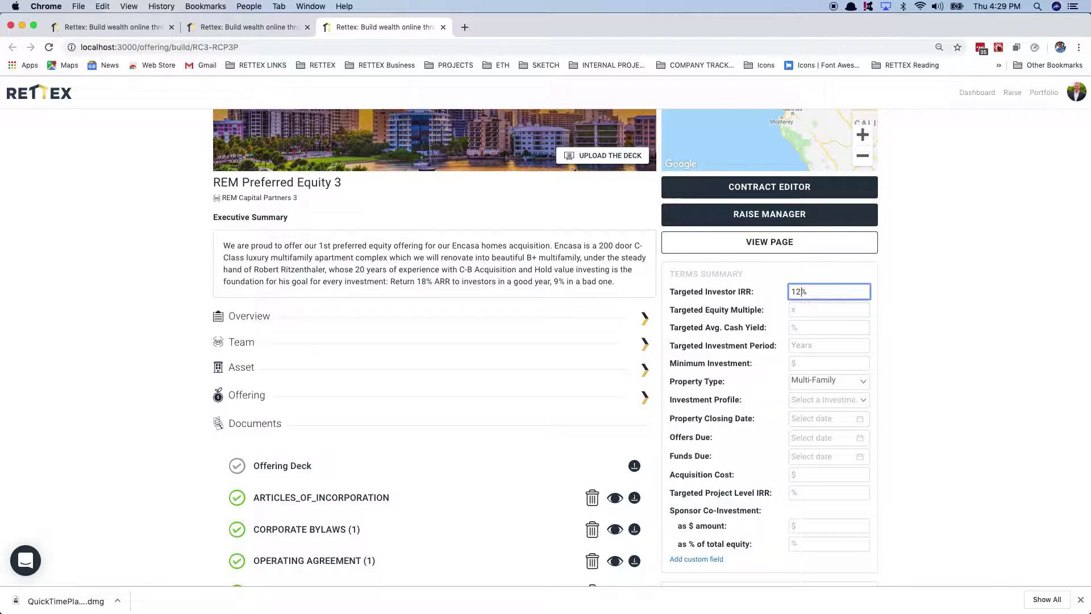
{"action": "left_click", "coordinate": [803, 311]}
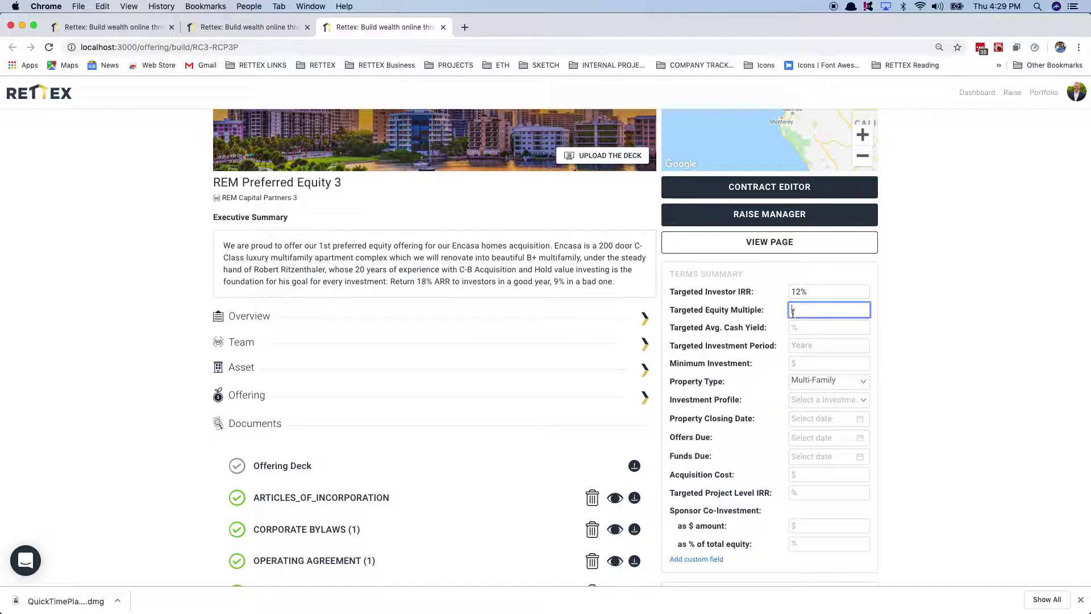
{"action": "left_click", "coordinate": [798, 328]}
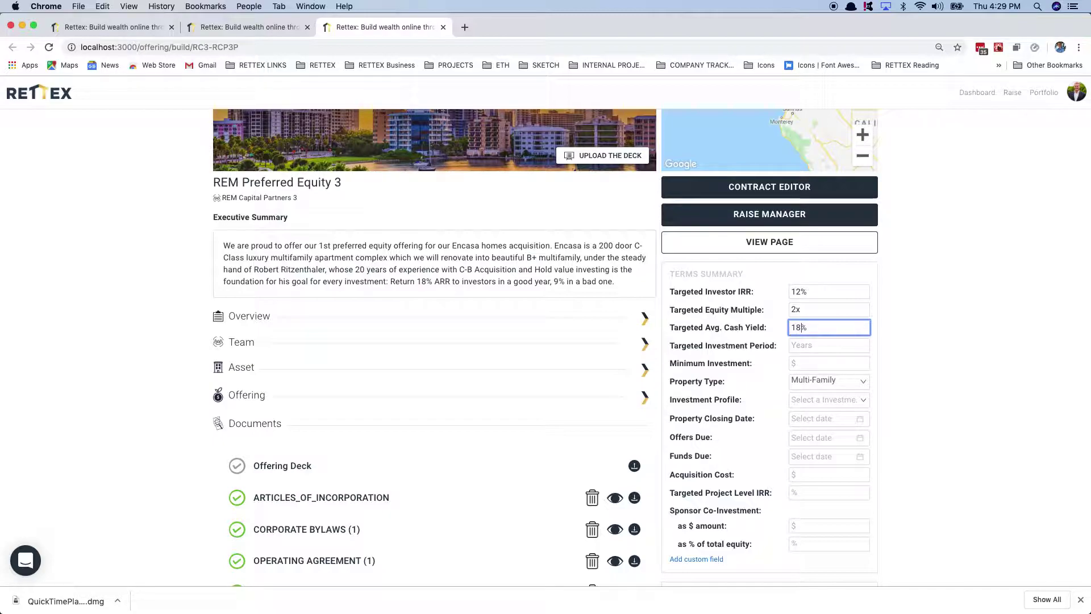
{"action": "left_click", "coordinate": [808, 345]}
{"action": "type", "text": "5 years"}
{"action": "left_click", "coordinate": [795, 364]}
{"action": "type", "text": "10"}
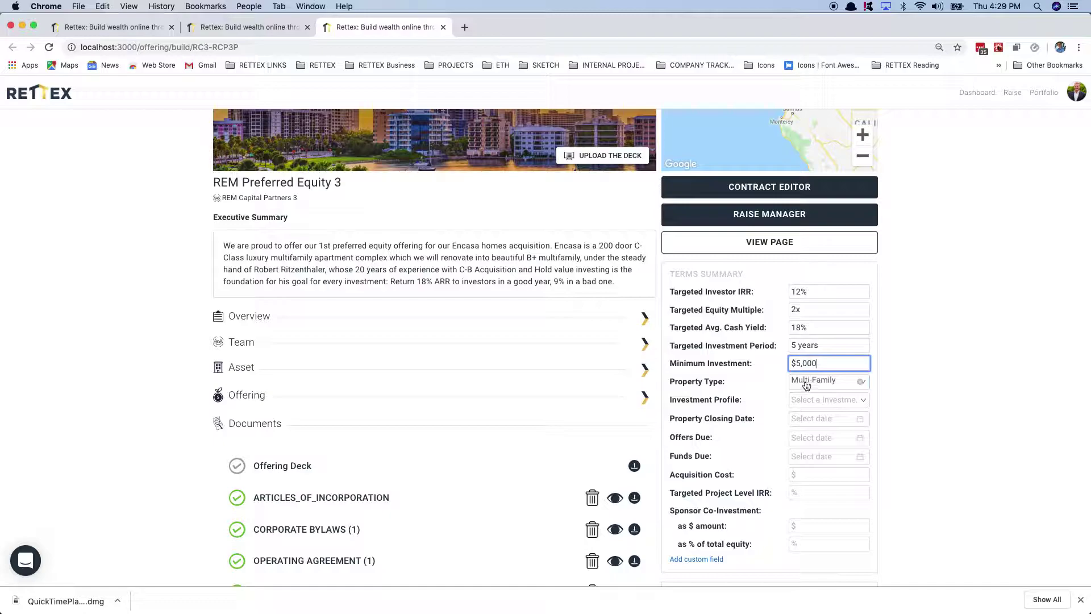
{"action": "left_click", "coordinate": [803, 382]}
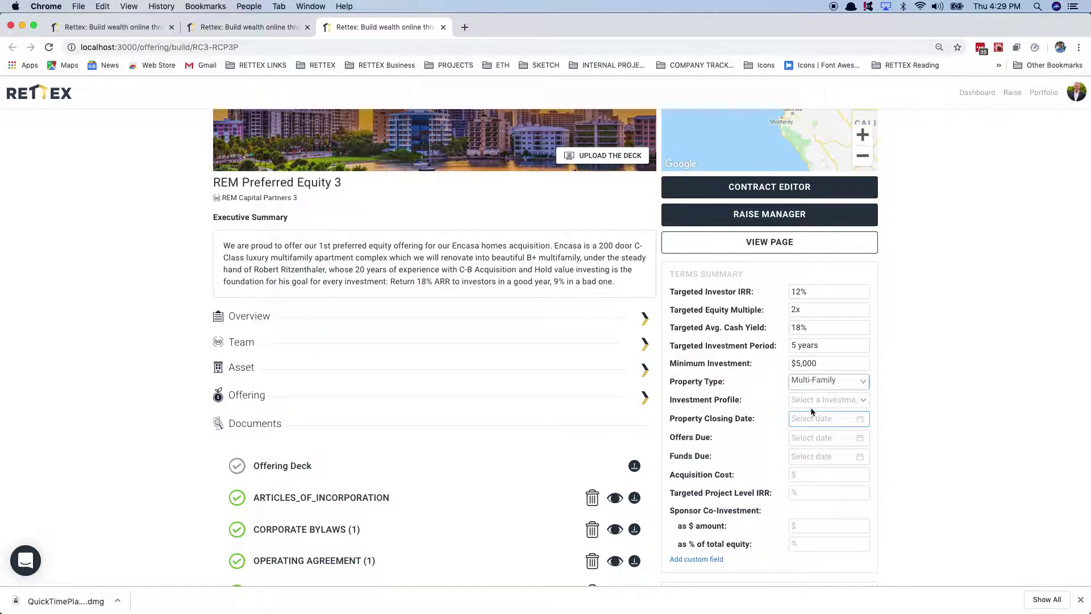
{"action": "left_click", "coordinate": [806, 400]}
{"action": "left_click", "coordinate": [811, 467]}
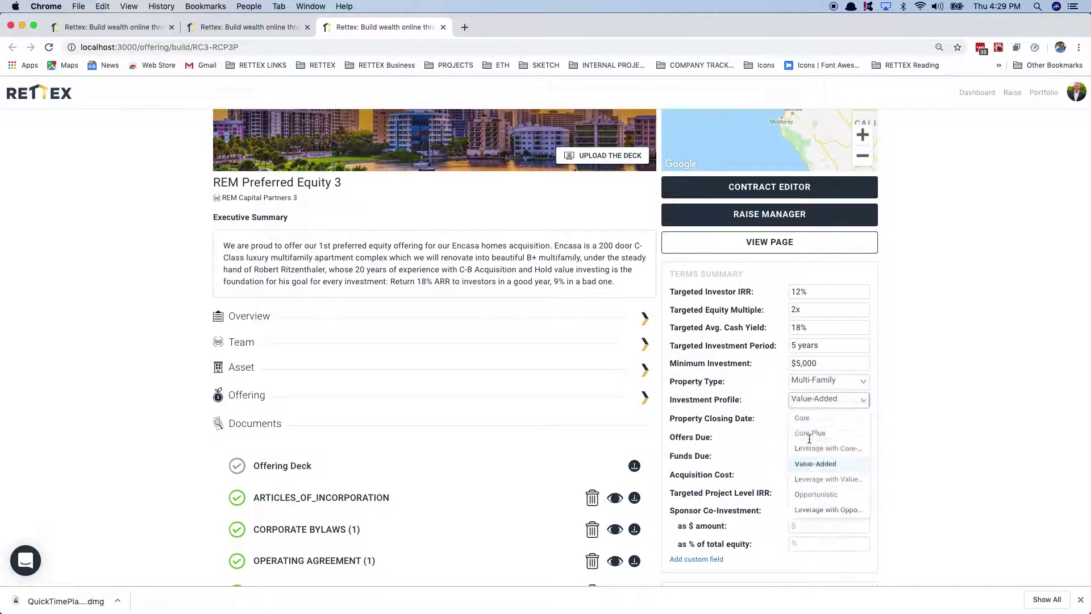
Step: Set closing date January 31, 2020, offers due December 31, 2019 and funds due November 21, 2019
{"action": "left_click", "coordinate": [812, 425]}
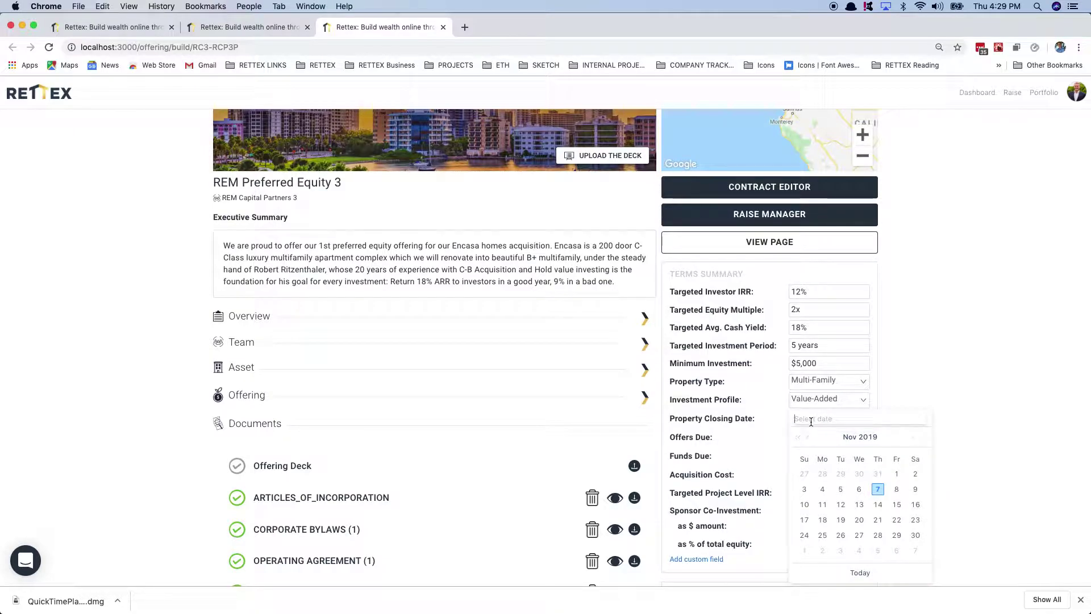
{"action": "left_click", "coordinate": [913, 439]}
{"action": "left_click", "coordinate": [913, 439]}
{"action": "left_click", "coordinate": [896, 535]}
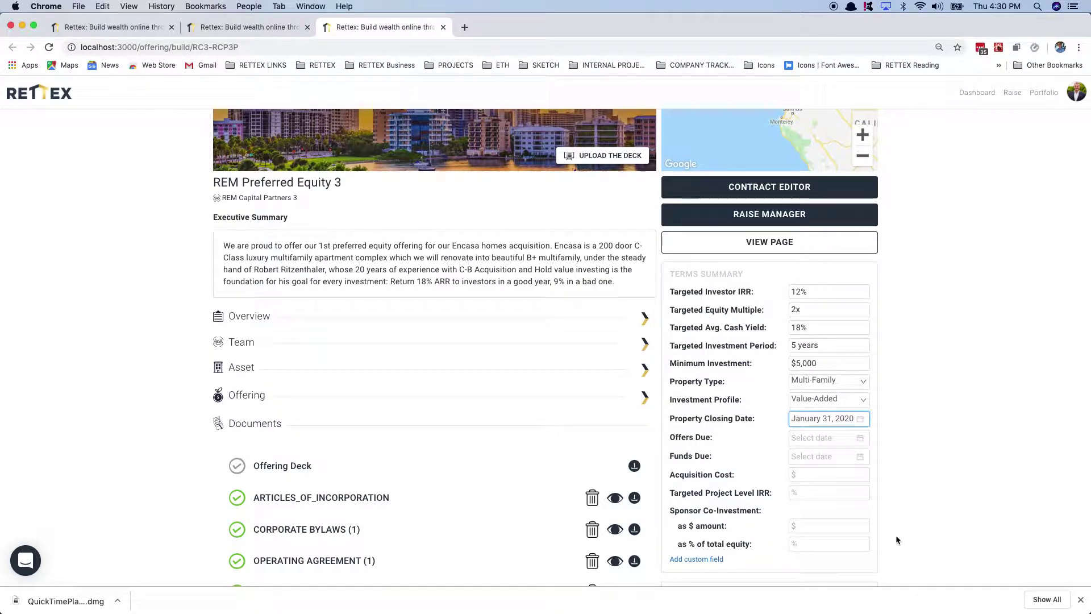
{"action": "left_click", "coordinate": [856, 439]}
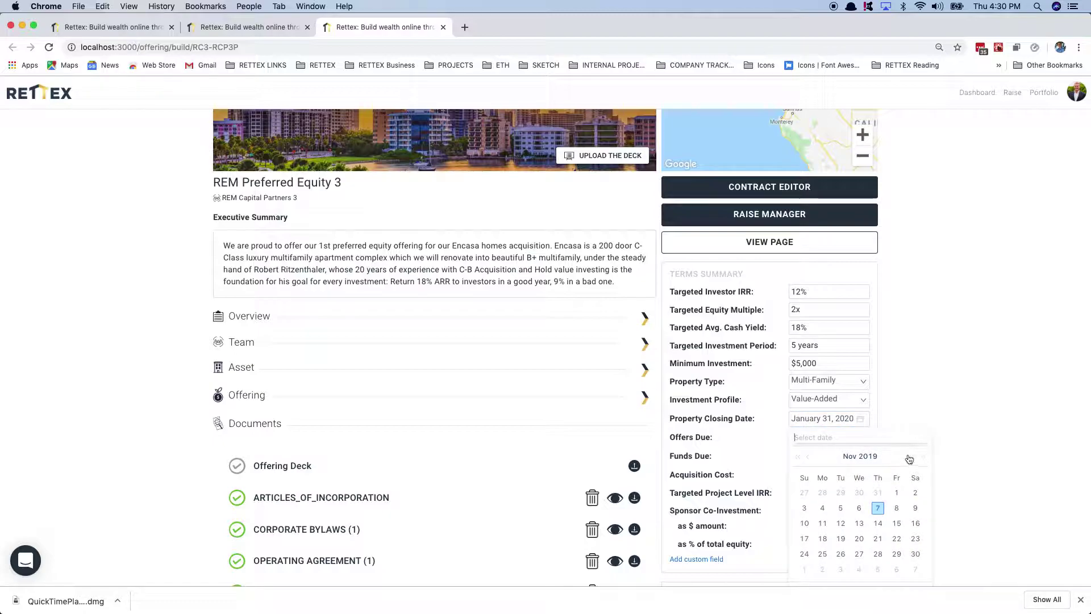
{"action": "left_click", "coordinate": [911, 458]}
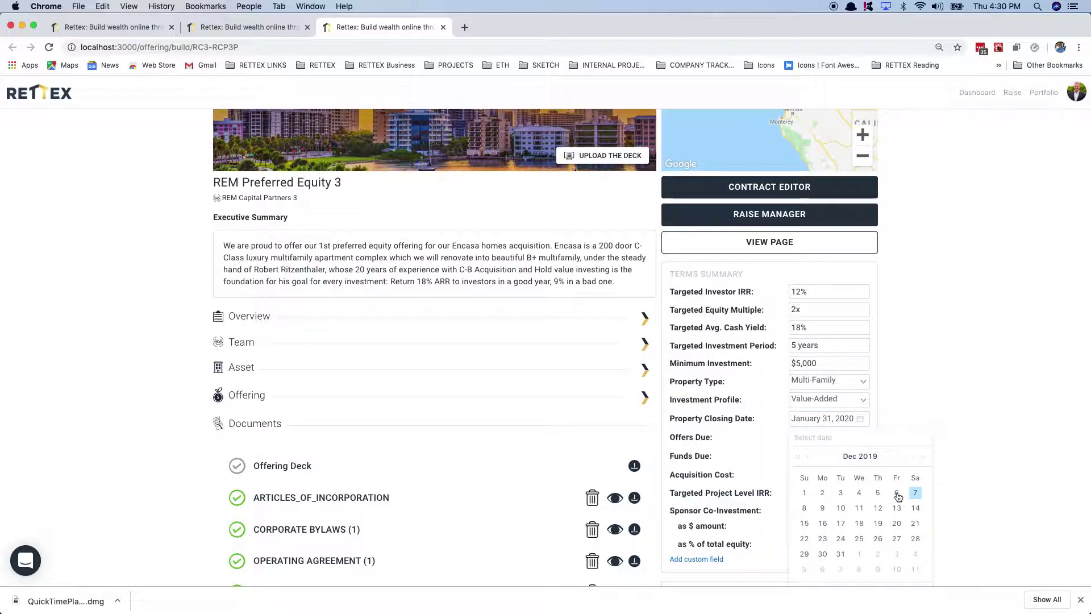
{"action": "left_click", "coordinate": [841, 555]}
{"action": "left_click", "coordinate": [836, 456]}
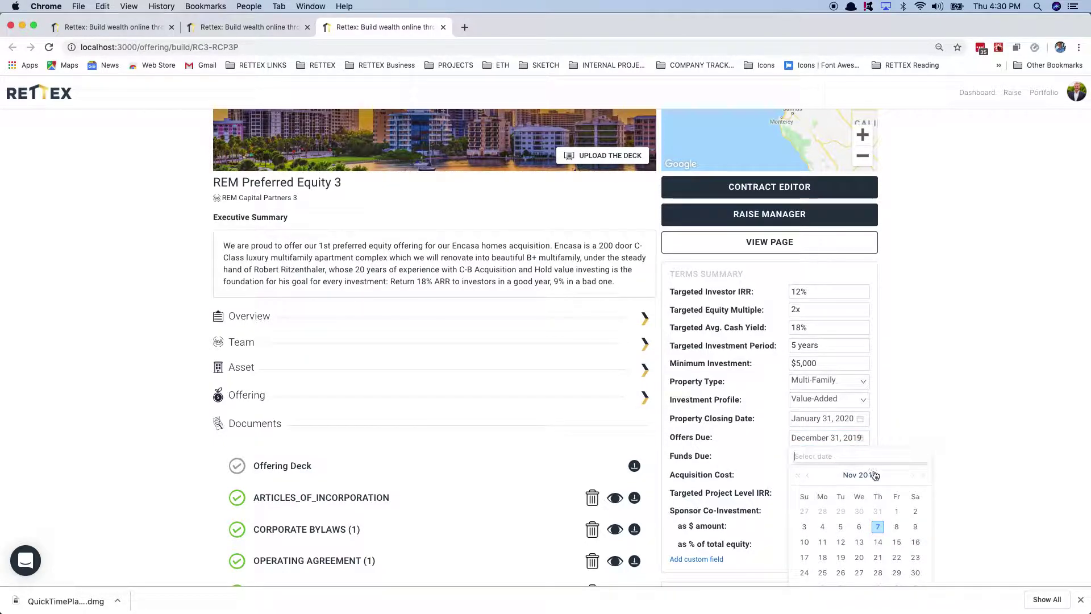
{"action": "left_click", "coordinate": [877, 558]}
Step: Enter $20,000,000 acquisition cost, 26% project IRR and $1,500,000 (5%) sponsor co-investment, and add a custom field
{"action": "left_click", "coordinate": [819, 470]}
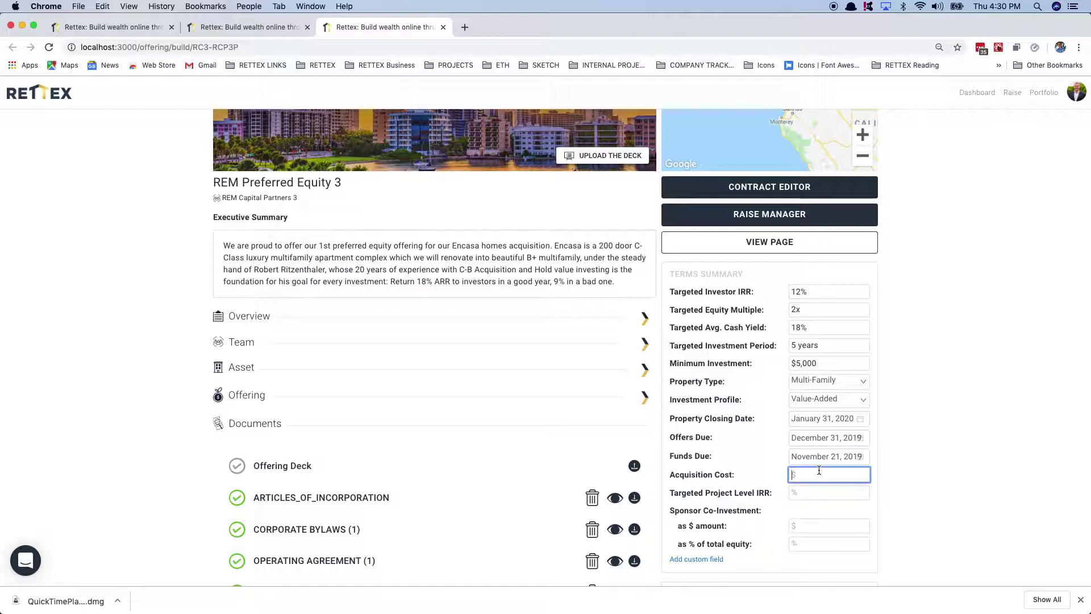
{"action": "type", "text": "20000000"}
{"action": "left_click", "coordinate": [810, 492]}
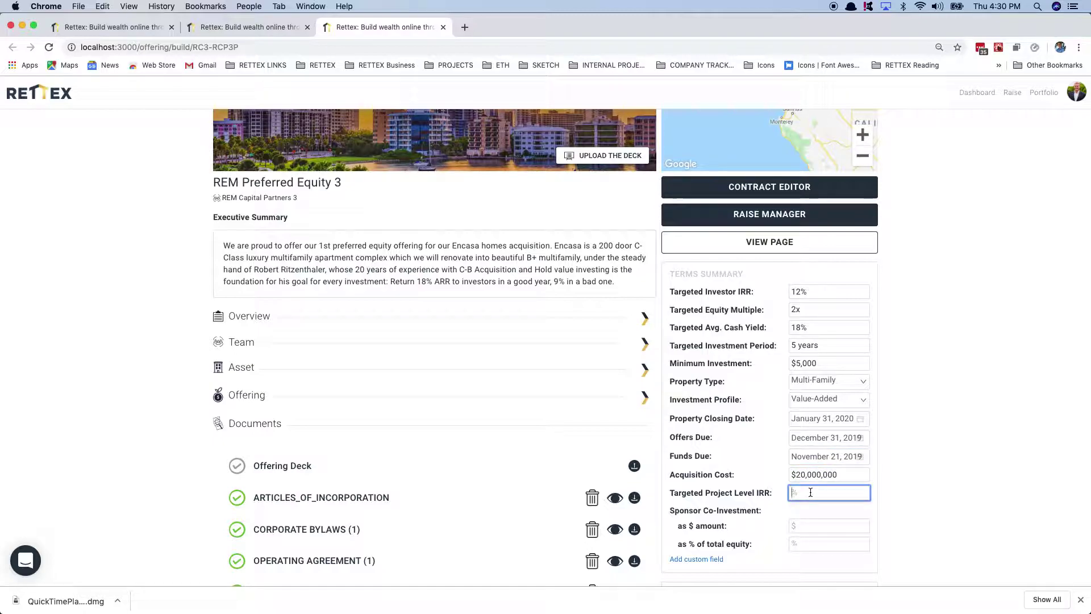
{"action": "type", "text": "26"}
{"action": "left_click", "coordinate": [805, 526]}
{"action": "type", "text": "1,"}
{"action": "type", "text": "500,000"}
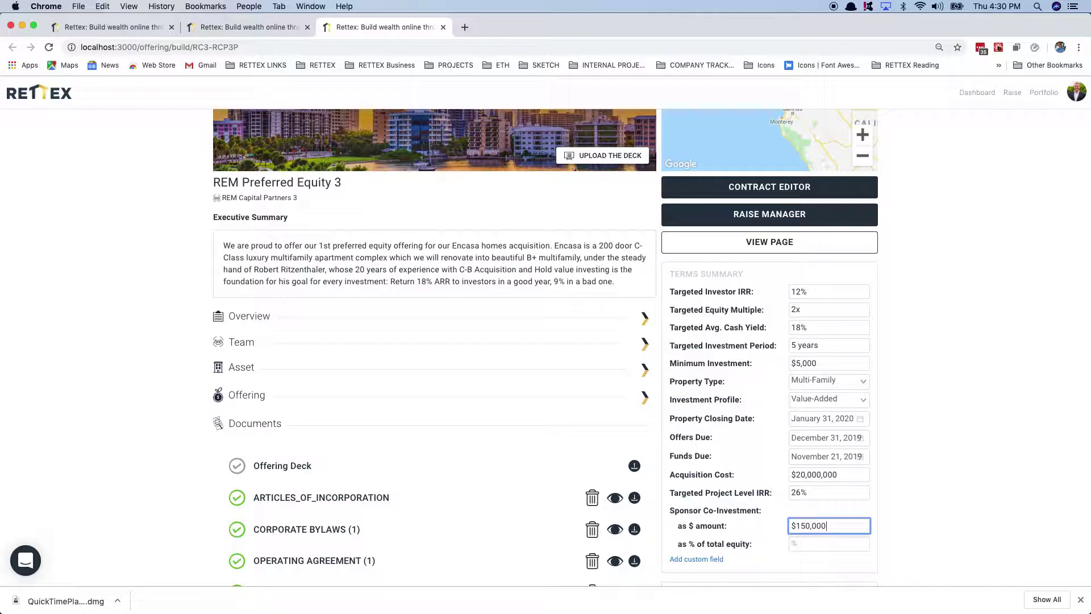
{"action": "left_click", "coordinate": [797, 544]}
{"action": "type", "text": "5"}
{"action": "scroll", "coordinate": [796, 570], "scroll_direction": "down", "scroll_amount": 2}
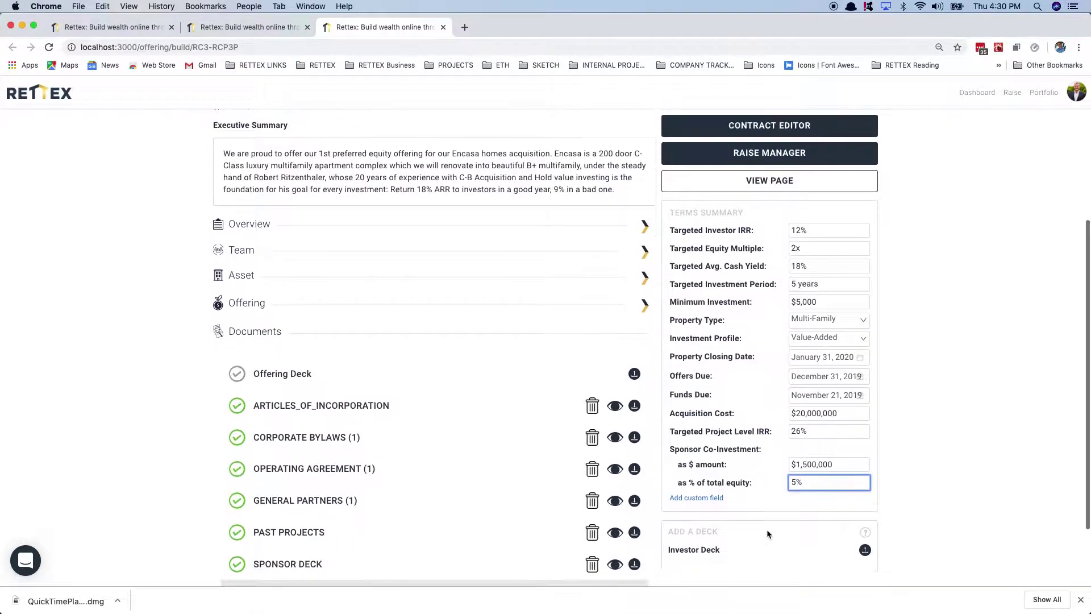
{"action": "left_click", "coordinate": [706, 499]}
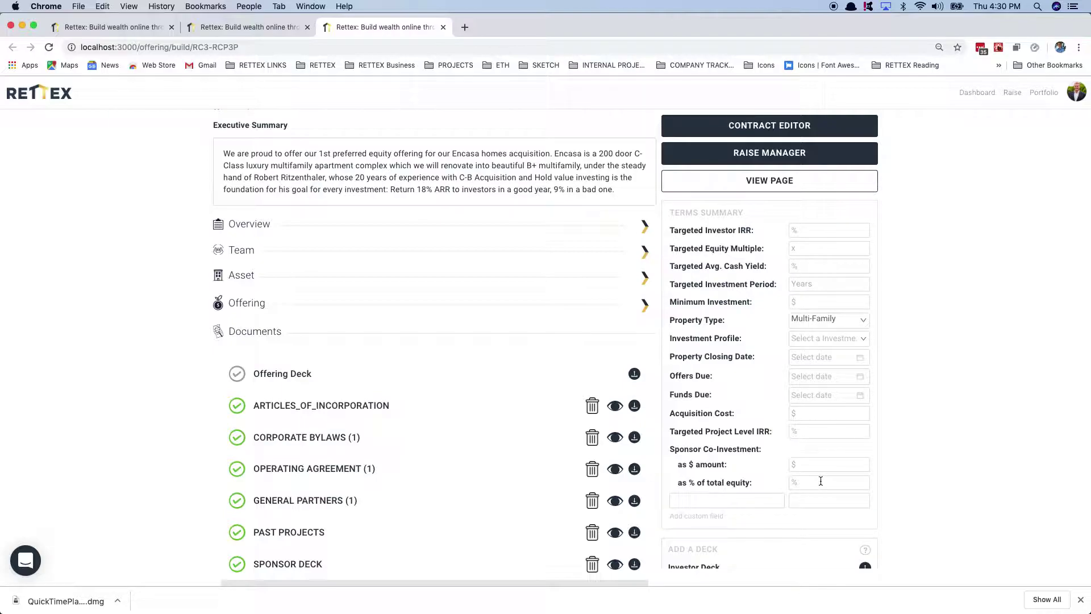
Step: Reload the offering page with Cmd+R
{"action": "key", "text": "super+r"}
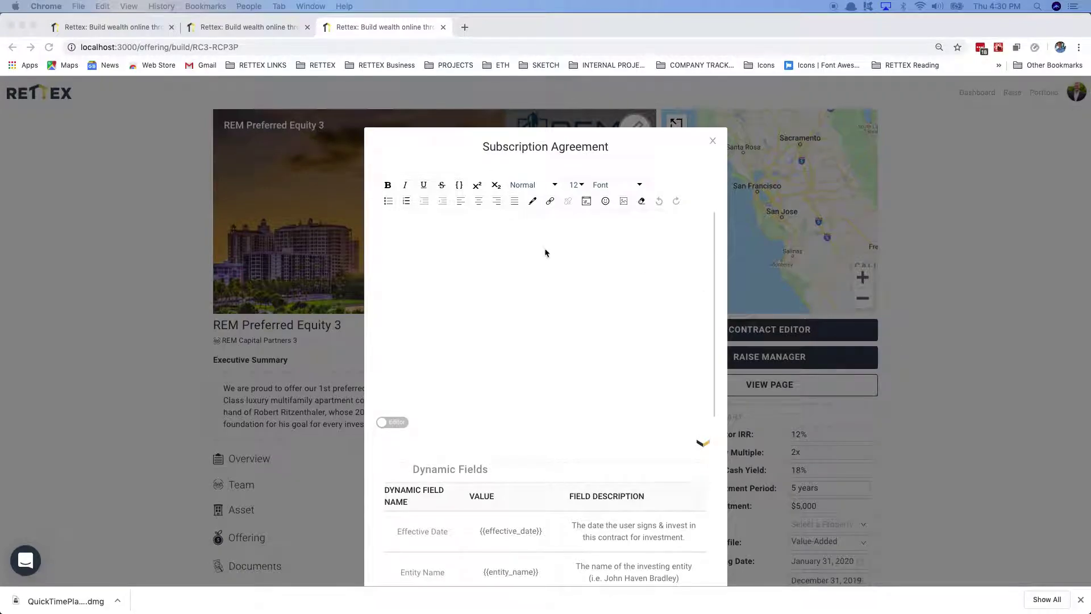
Step: Paste the SUBSCRIPTION_TEMPLATE text into the empty Subscription Agreement editor
{"action": "left_click", "coordinate": [566, 261]}
{"action": "mouse_move", "coordinate": [881, 90]}
{"action": "left_mouse_down"}
{"action": "mouse_move", "coordinate": [595, 47]}
{"action": "mouse_move", "coordinate": [490, 15]}
{"action": "mouse_move", "coordinate": [585, 32]}
{"action": "left_mouse_up"}
{"action": "scroll", "coordinate": [578, 341], "scroll_direction": "down", "scroll_amount": 5}
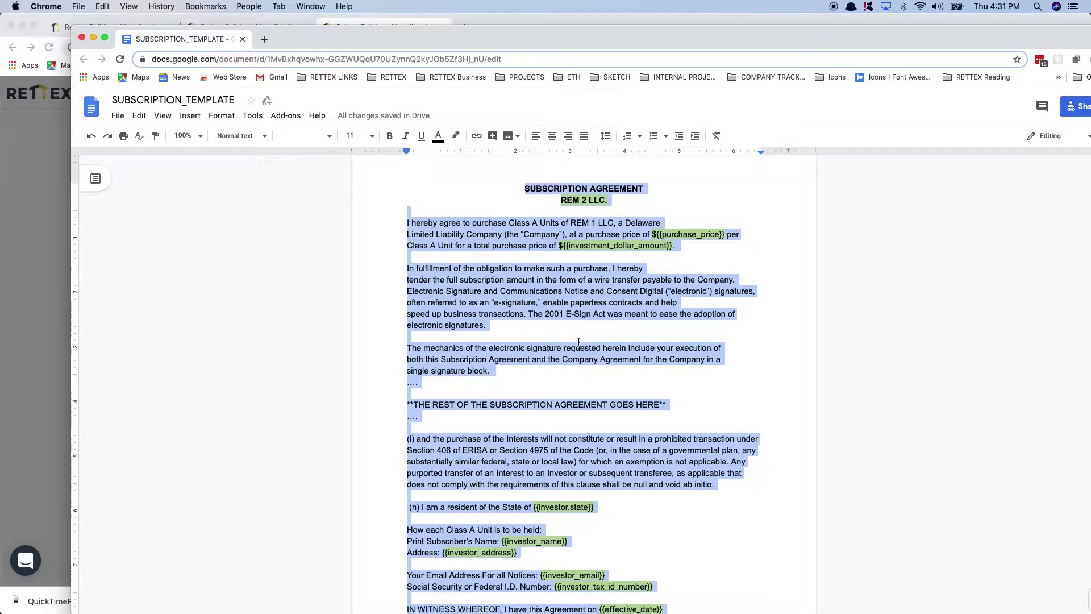
{"action": "scroll", "coordinate": [578, 341], "scroll_direction": "up", "scroll_amount": 4}
{"action": "left_click_drag", "start_coordinate": [429, 36], "coordinate": [1090, 34]}
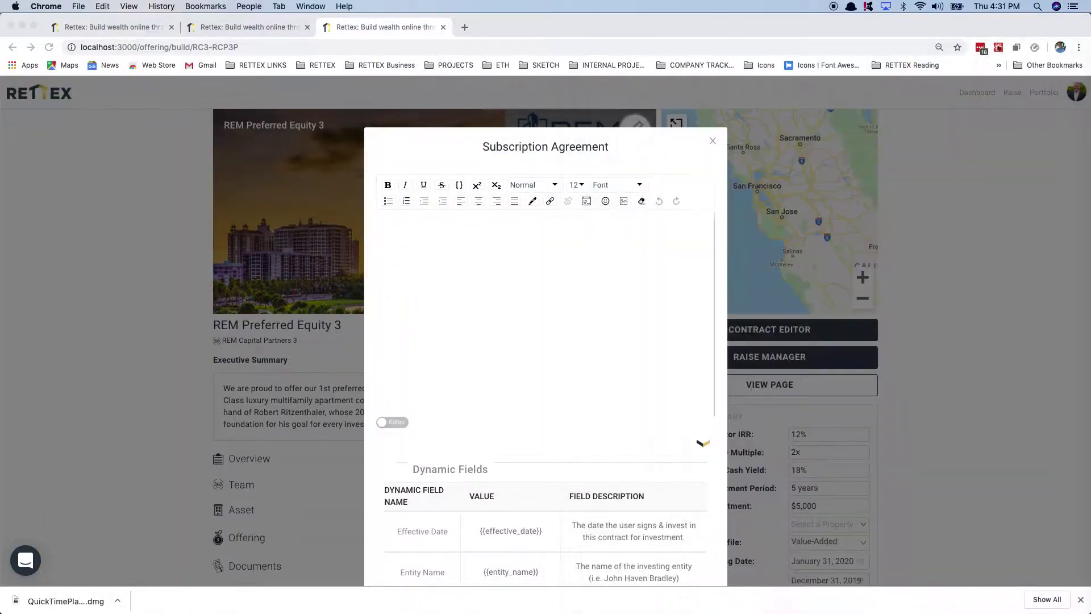
{"action": "left_click", "coordinate": [585, 281]}
{"action": "key", "text": "ctrl+v"}
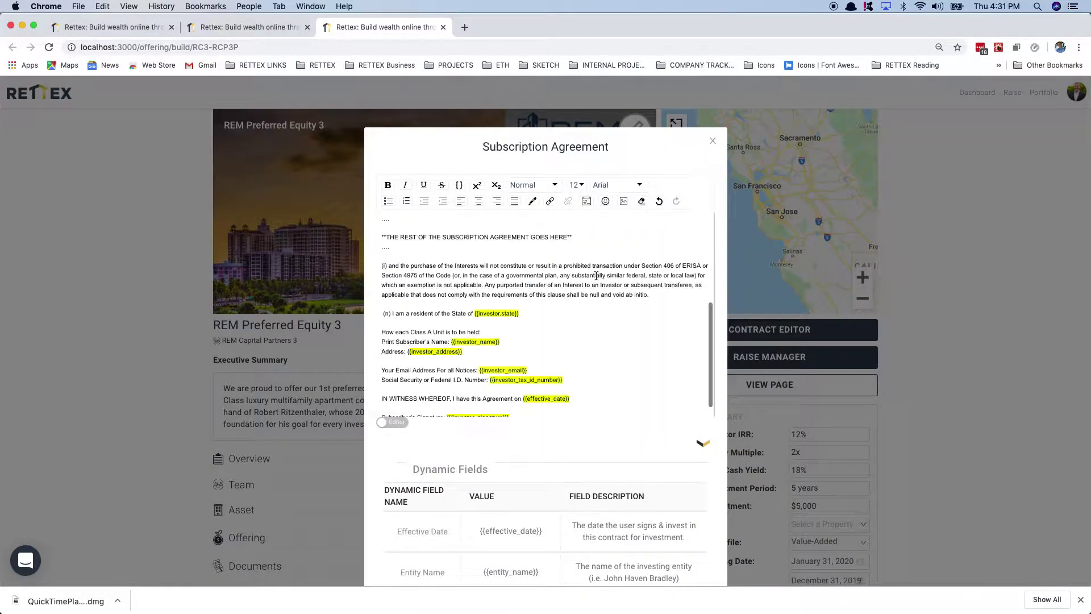
{"action": "scroll", "coordinate": [532, 292], "scroll_direction": "up", "scroll_amount": 5}
{"action": "scroll", "coordinate": [532, 292], "scroll_direction": "down", "scroll_amount": 1}
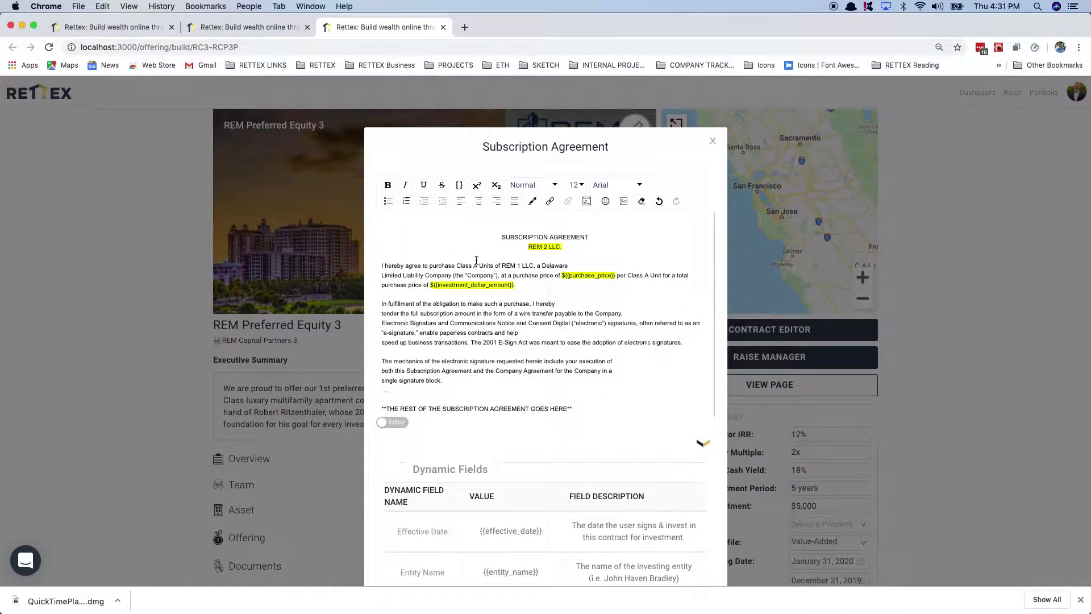
Step: Preview the pasted agreement, return to its editable version, and save it with Update
{"action": "left_click", "coordinate": [394, 422]}
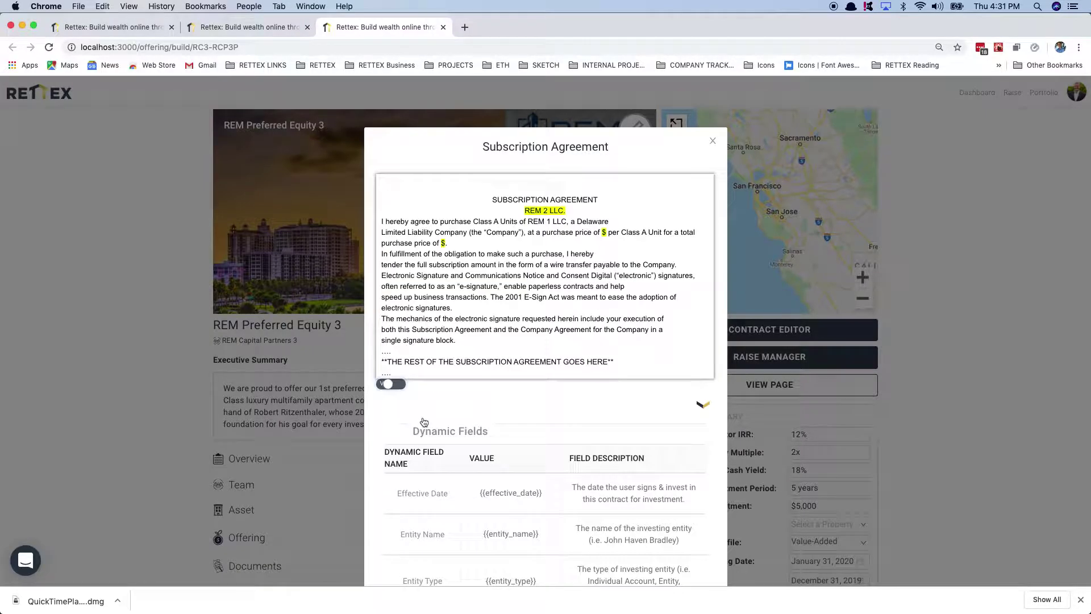
{"action": "left_click_drag", "start_coordinate": [536, 210], "coordinate": [573, 215]}
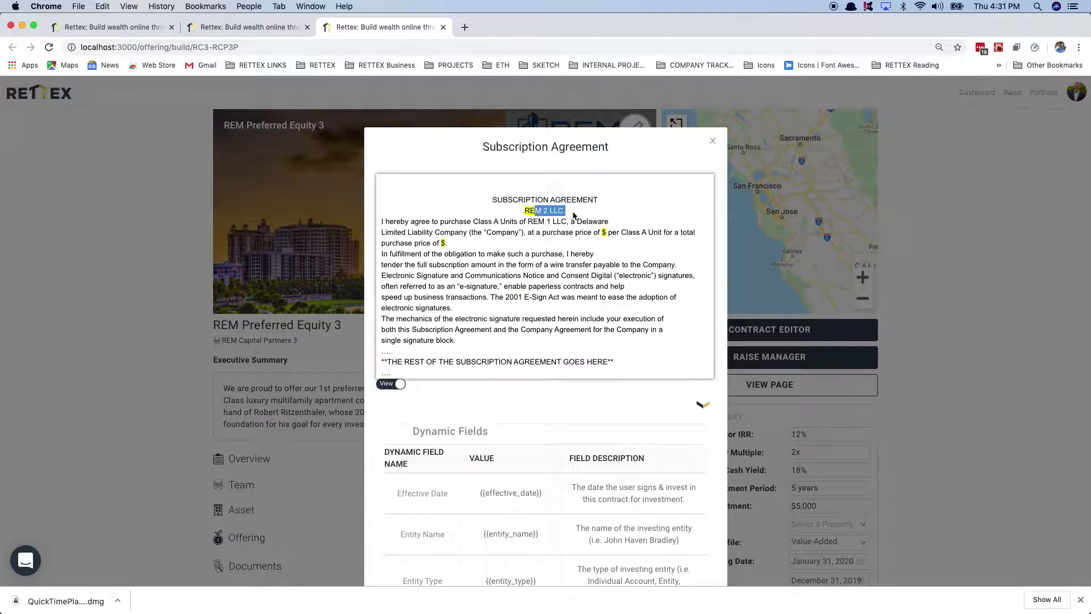
{"action": "scroll", "coordinate": [611, 222], "scroll_direction": "down", "scroll_amount": 3}
{"action": "left_click_drag", "start_coordinate": [604, 187], "coordinate": [617, 187]}
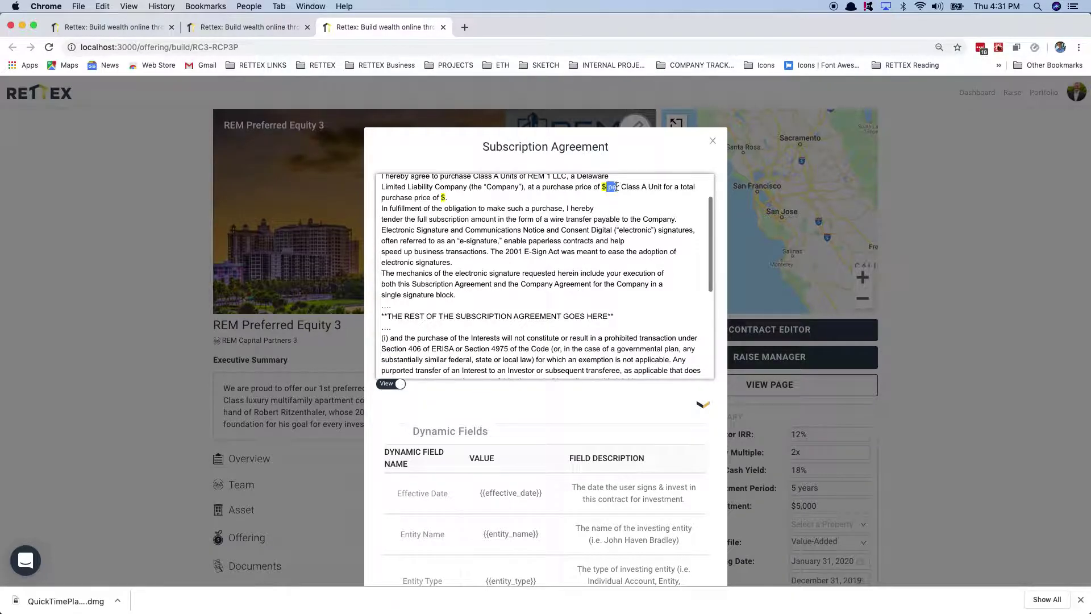
{"action": "scroll", "coordinate": [524, 351], "scroll_direction": "down", "scroll_amount": 6}
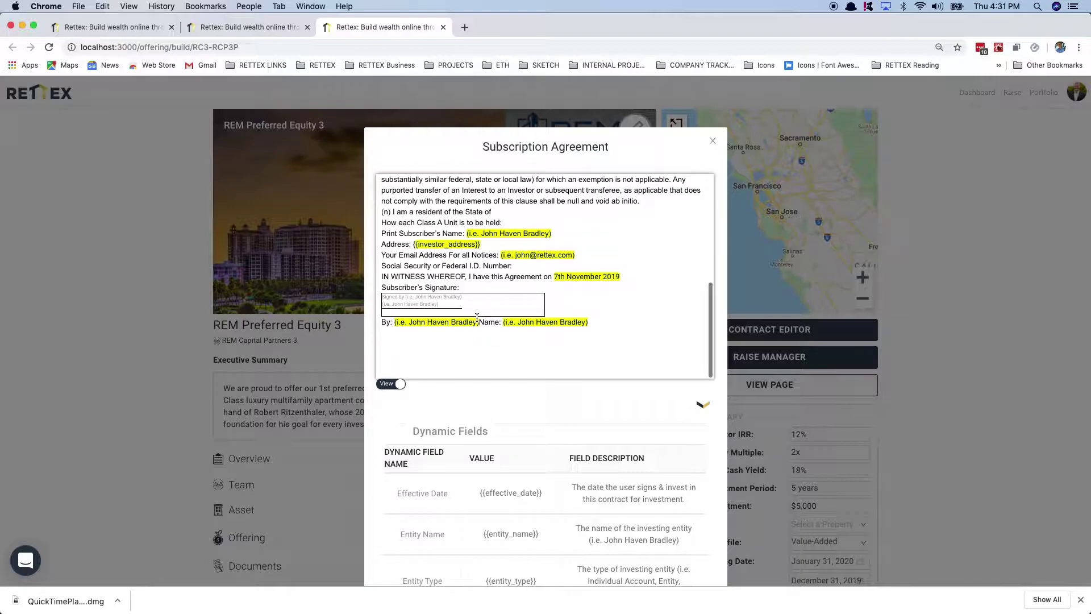
{"action": "scroll", "coordinate": [472, 387], "scroll_direction": "down", "scroll_amount": 10}
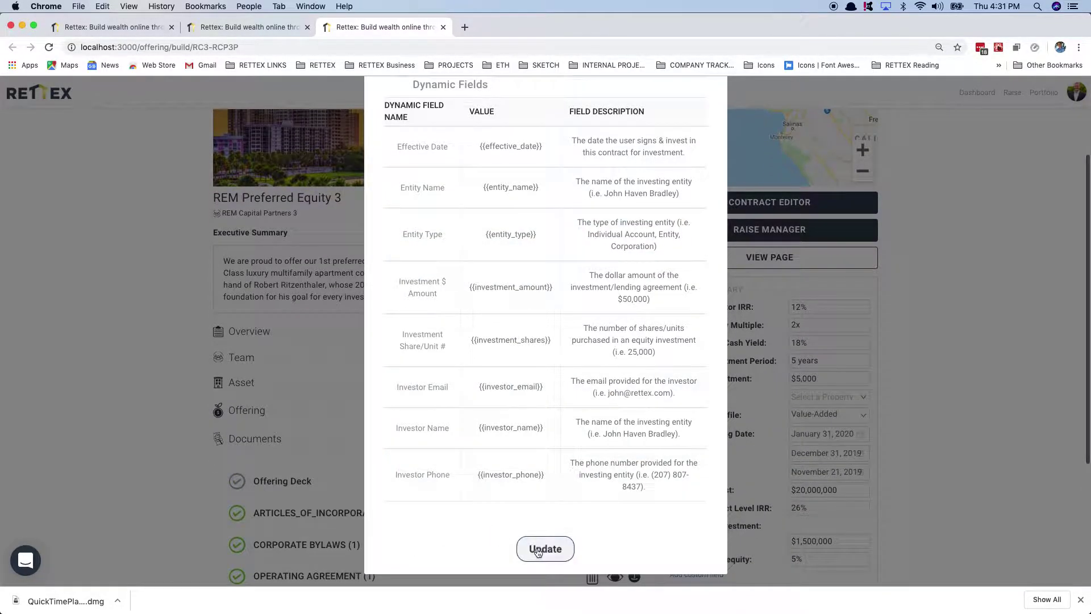
{"action": "scroll", "coordinate": [519, 428], "scroll_direction": "up", "scroll_amount": 6}
{"action": "left_click", "coordinate": [401, 260]}
{"action": "scroll", "coordinate": [501, 428], "scroll_direction": "down", "scroll_amount": 6}
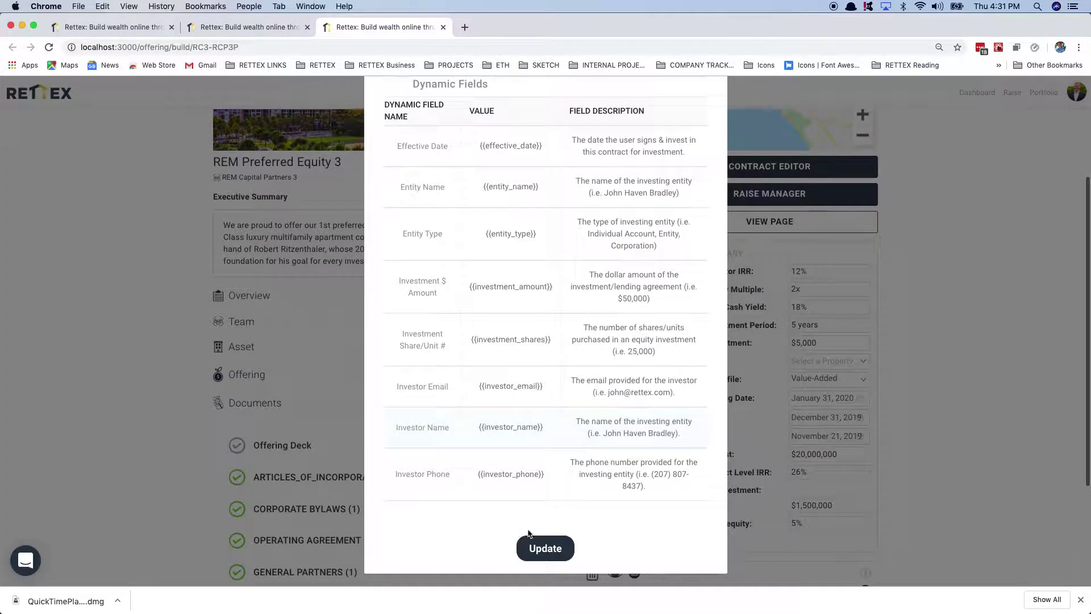
{"action": "left_click", "coordinate": [545, 550]}
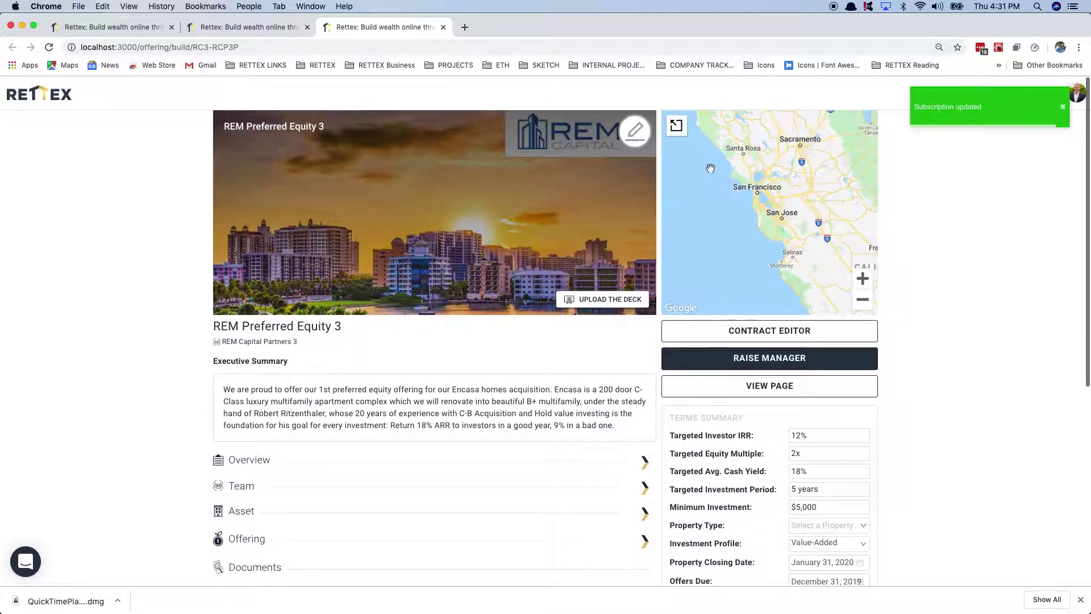
{"action": "left_click", "coordinate": [755, 386]}
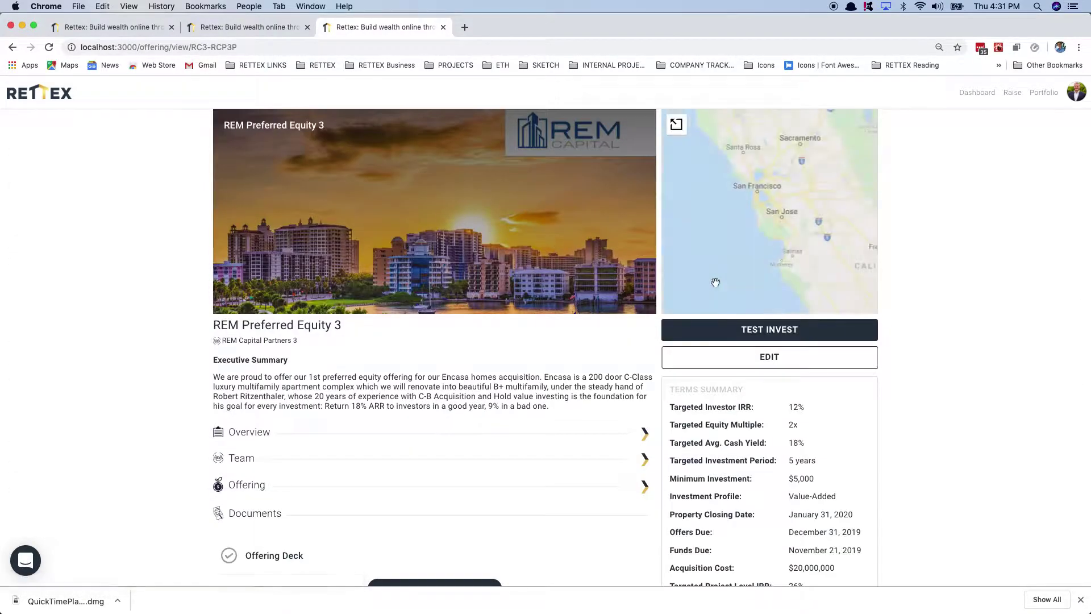
{"action": "scroll", "coordinate": [767, 273], "scroll_direction": "down", "scroll_amount": 2}
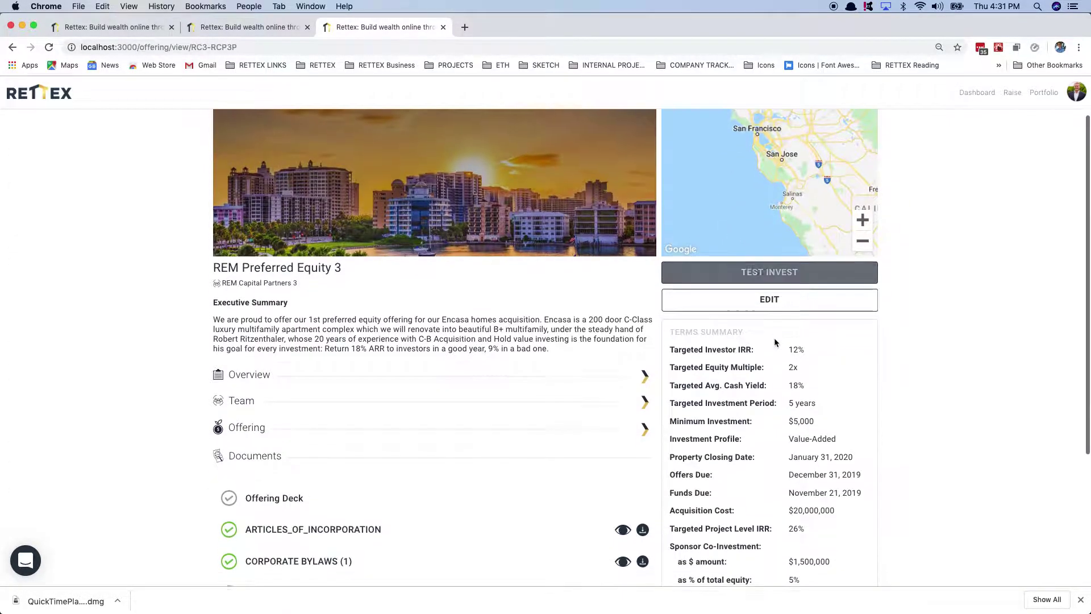
{"action": "left_click", "coordinate": [780, 275]}
{"action": "scroll", "coordinate": [501, 350], "scroll_direction": "down", "scroll_amount": 3}
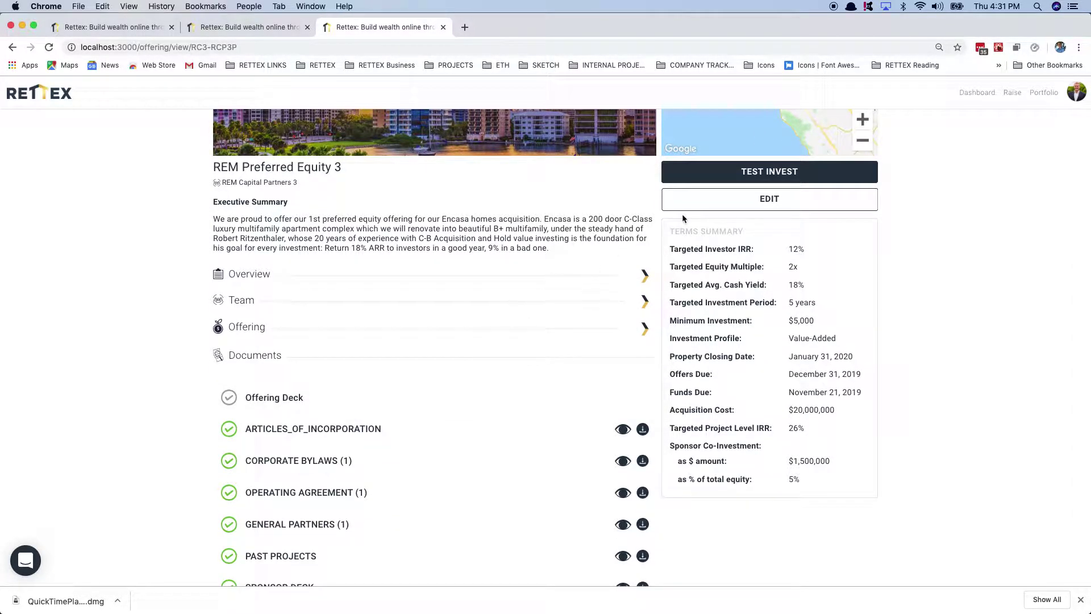
{"action": "scroll", "coordinate": [579, 273], "scroll_direction": "up", "scroll_amount": 1}
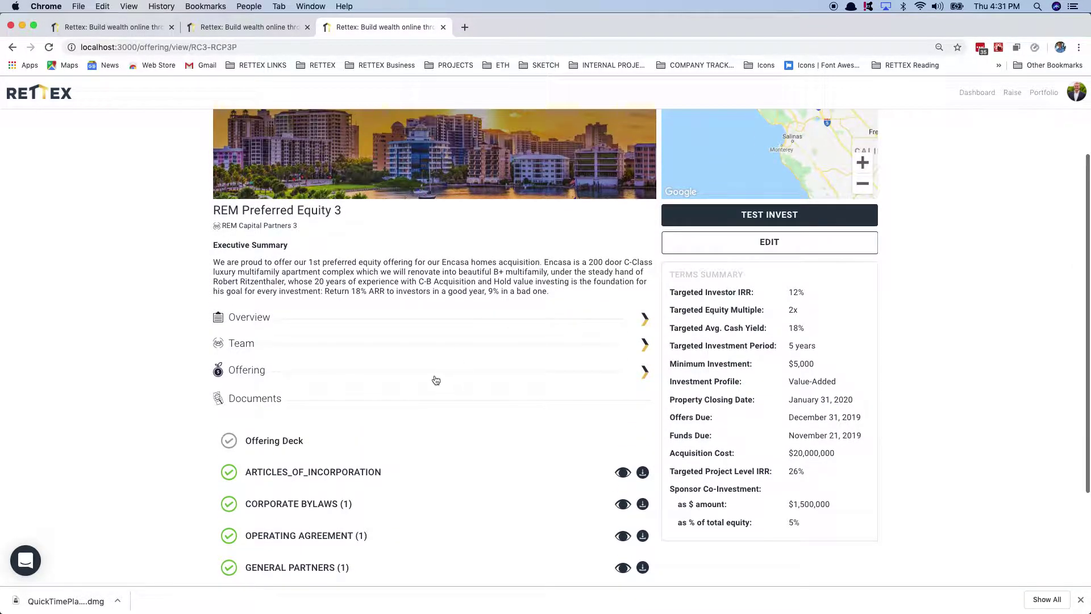
{"action": "left_click", "coordinate": [332, 326]}
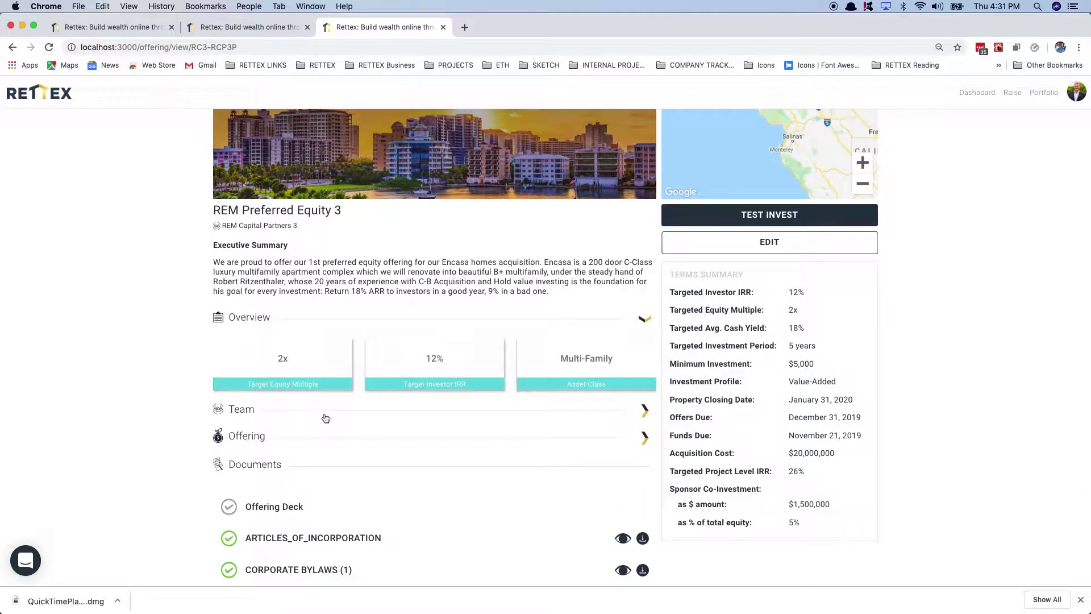
{"action": "left_click", "coordinate": [737, 244]}
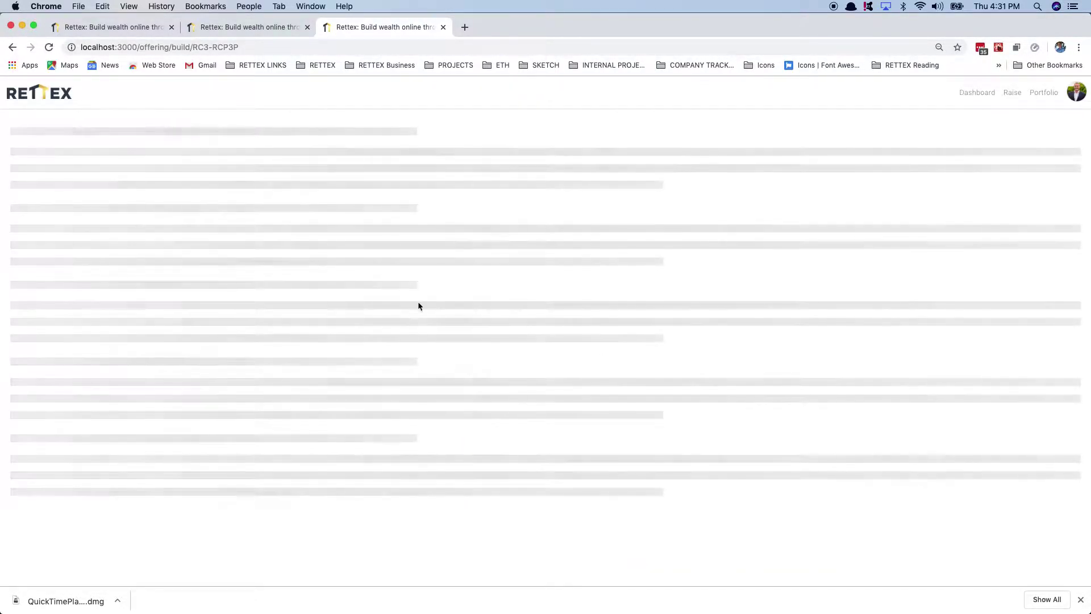
Step: Expand Overview, browse and dismiss the addable block list, then expand the Team section
{"action": "scroll", "coordinate": [398, 341], "scroll_direction": "down", "scroll_amount": 3}
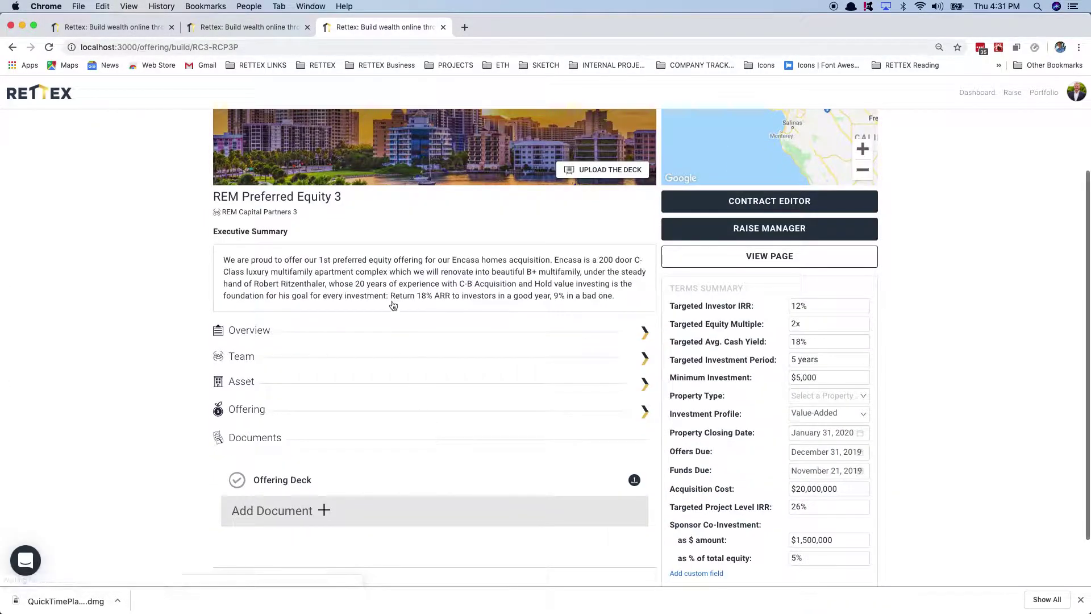
{"action": "left_click", "coordinate": [362, 331]}
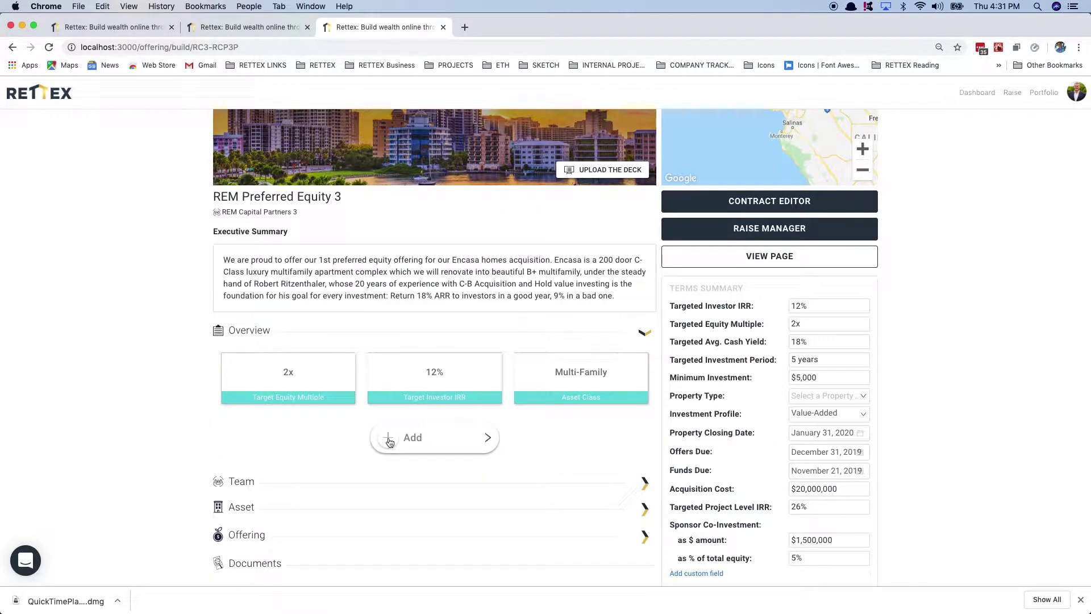
{"action": "left_click", "coordinate": [391, 438]}
{"action": "scroll", "coordinate": [414, 426], "scroll_direction": "down", "scroll_amount": 1}
{"action": "scroll", "coordinate": [414, 426], "scroll_direction": "down", "scroll_amount": 1}
{"action": "scroll", "coordinate": [339, 476], "scroll_direction": "down", "scroll_amount": 2}
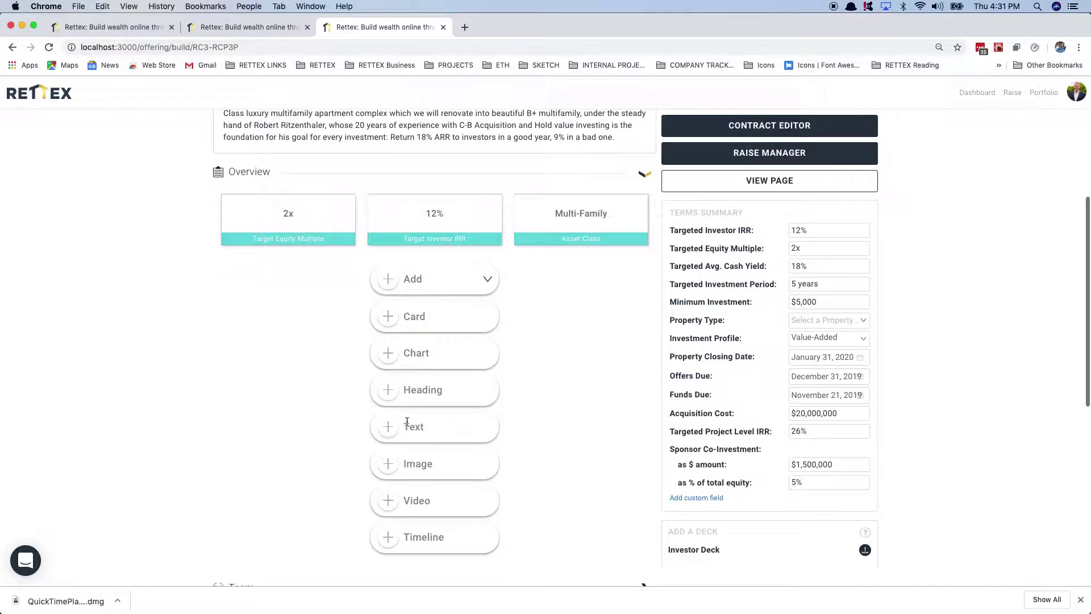
{"action": "left_click", "coordinate": [437, 276]}
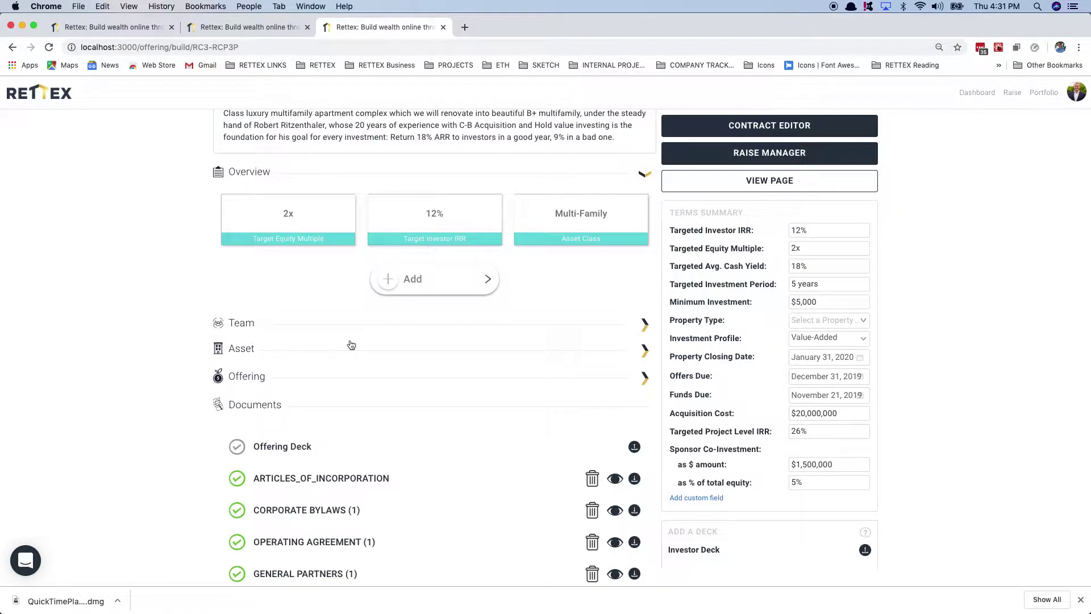
{"action": "scroll", "coordinate": [341, 318], "scroll_direction": "down", "scroll_amount": 2}
{"action": "left_click", "coordinate": [281, 219]}
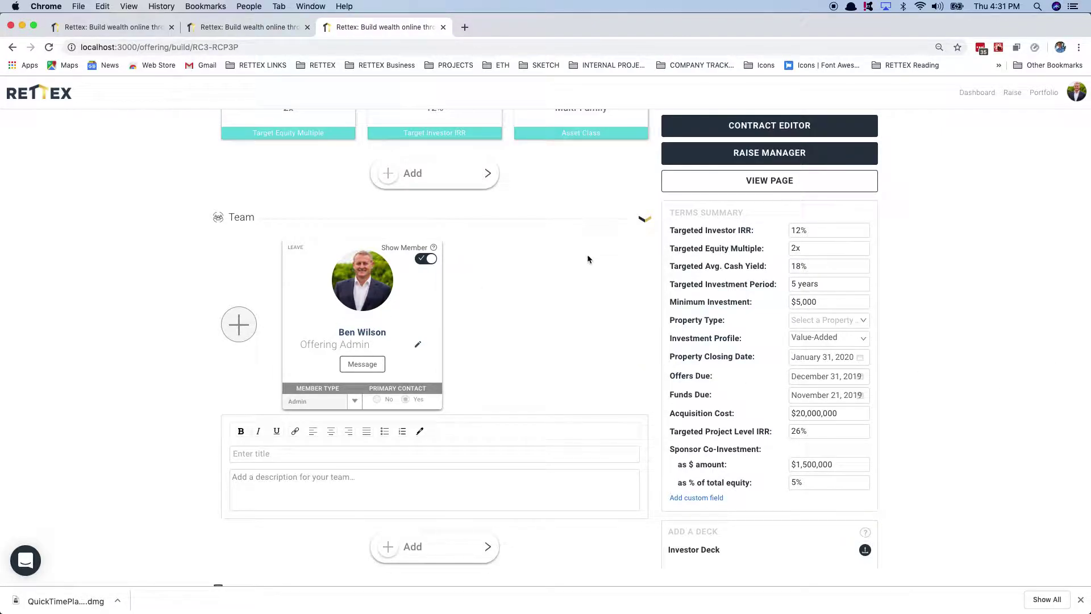
{"action": "scroll", "coordinate": [639, 253], "scroll_direction": "up", "scroll_amount": 2}
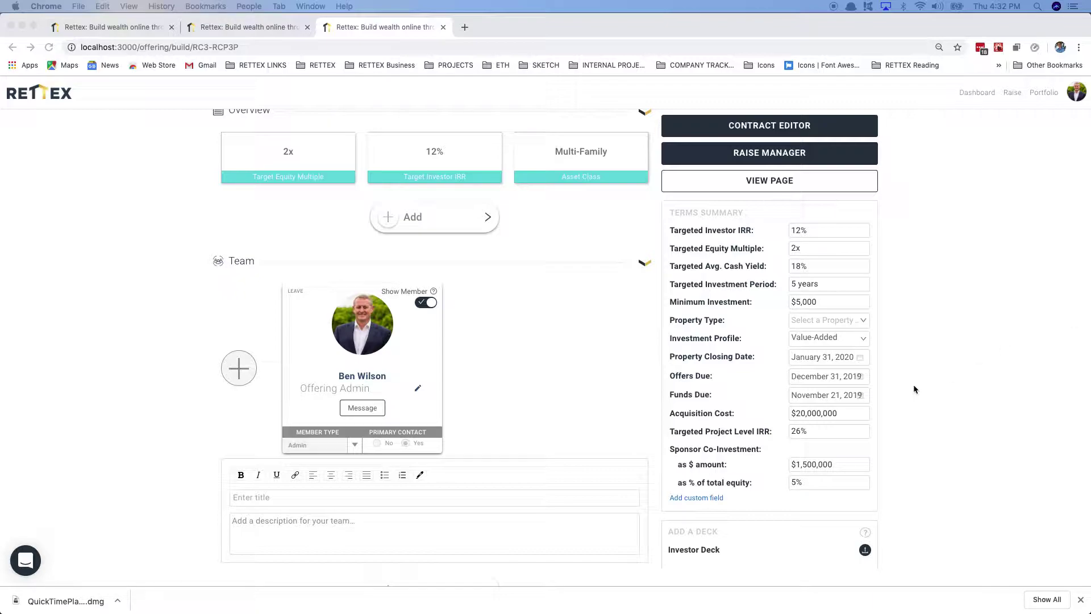
Step: Paste the REM Capital Partners team paragraph, title it THE REM TEAM, save, then reload after the error
{"action": "left_click", "coordinate": [495, 519]}
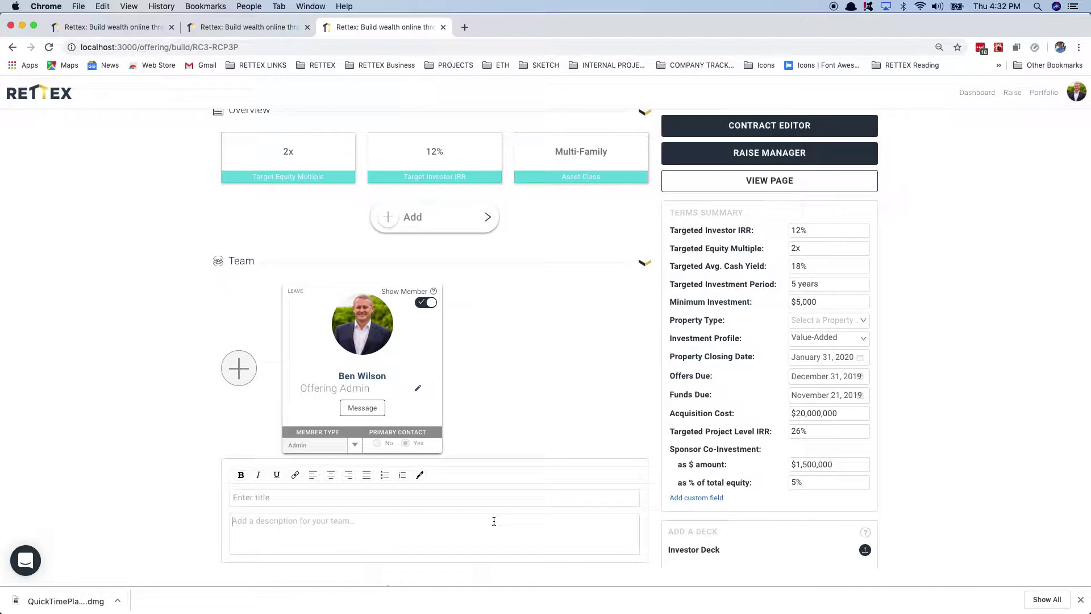
{"action": "key", "text": "super+v"}
{"action": "left_click", "coordinate": [375, 498]}
{"action": "type", "text": "T"}
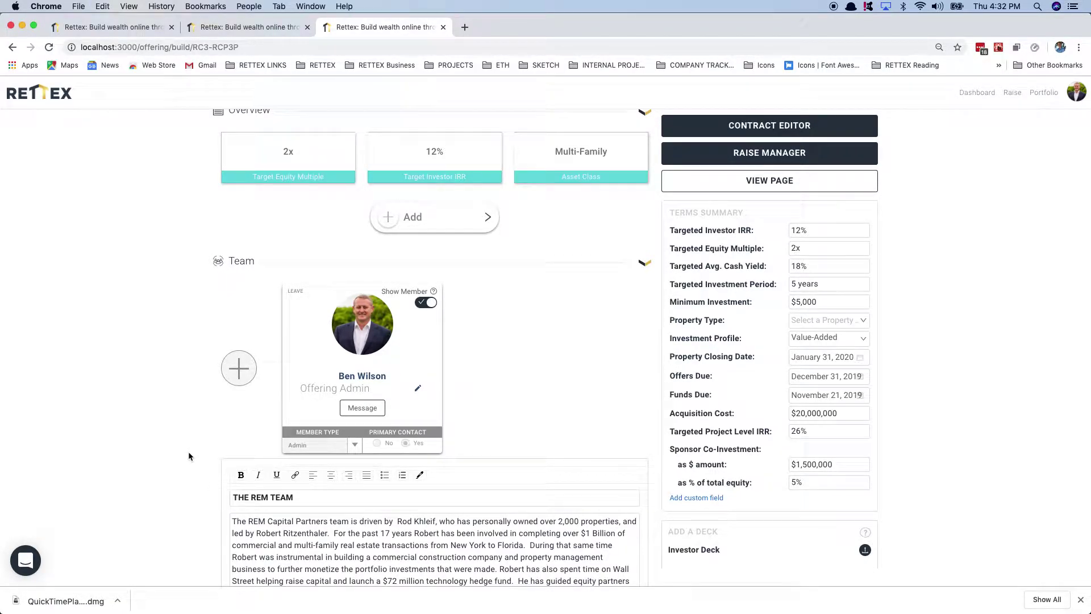
{"action": "left_click", "coordinate": [188, 494]}
{"action": "key", "text": "super+r"}
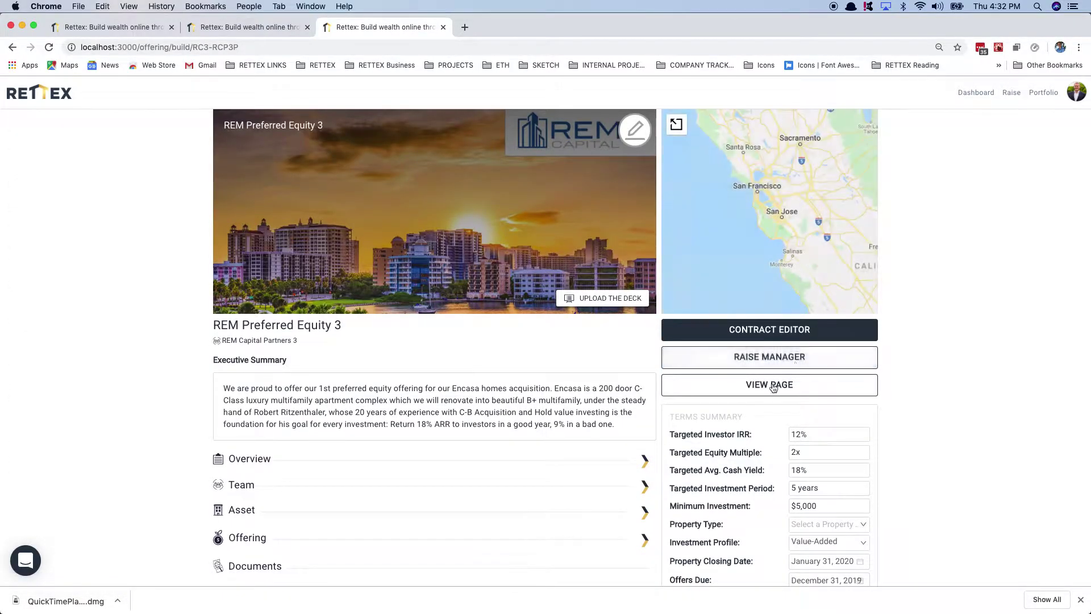
Step: Open the offering's public page and start a test investment in REM Preferred Equity 3
{"action": "left_click", "coordinate": [763, 386]}
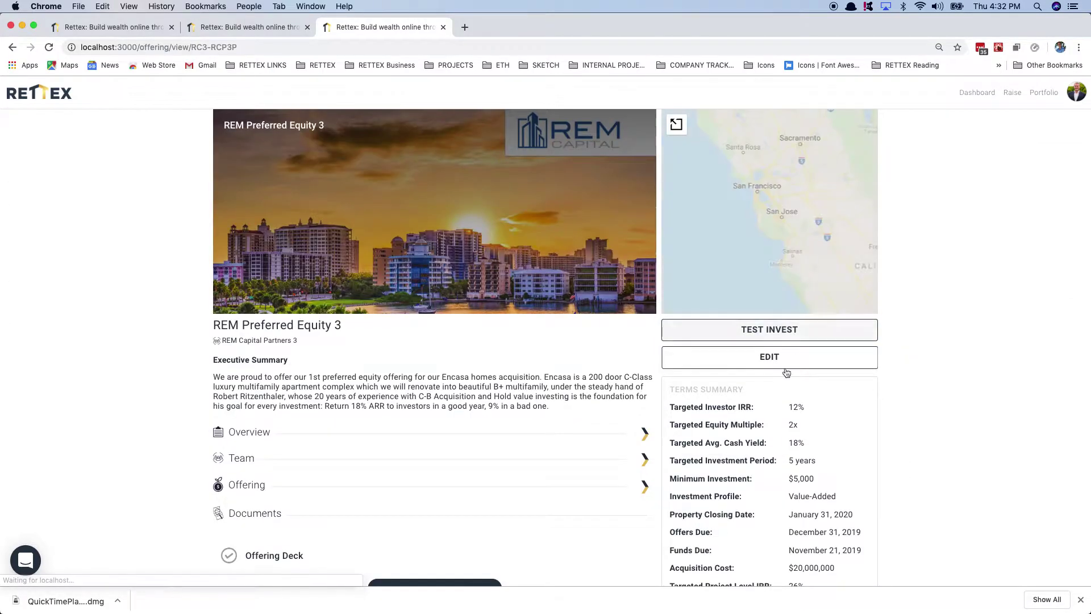
{"action": "left_click", "coordinate": [769, 331]}
{"action": "scroll", "coordinate": [547, 270], "scroll_direction": "down", "scroll_amount": 15}
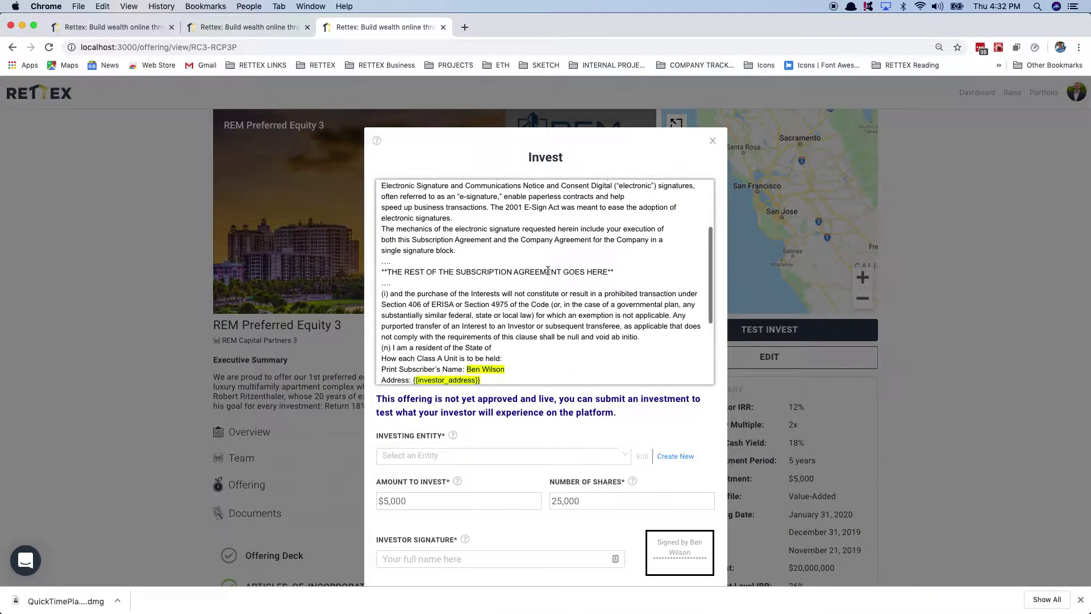
Step: Invest as Andra Capital - Corporation with an amount of $20,000.00 for 4,000 shares
{"action": "left_click", "coordinate": [502, 451]}
{"action": "left_click", "coordinate": [469, 466]}
{"action": "left_click", "coordinate": [440, 495]}
{"action": "left_click", "coordinate": [420, 372]}
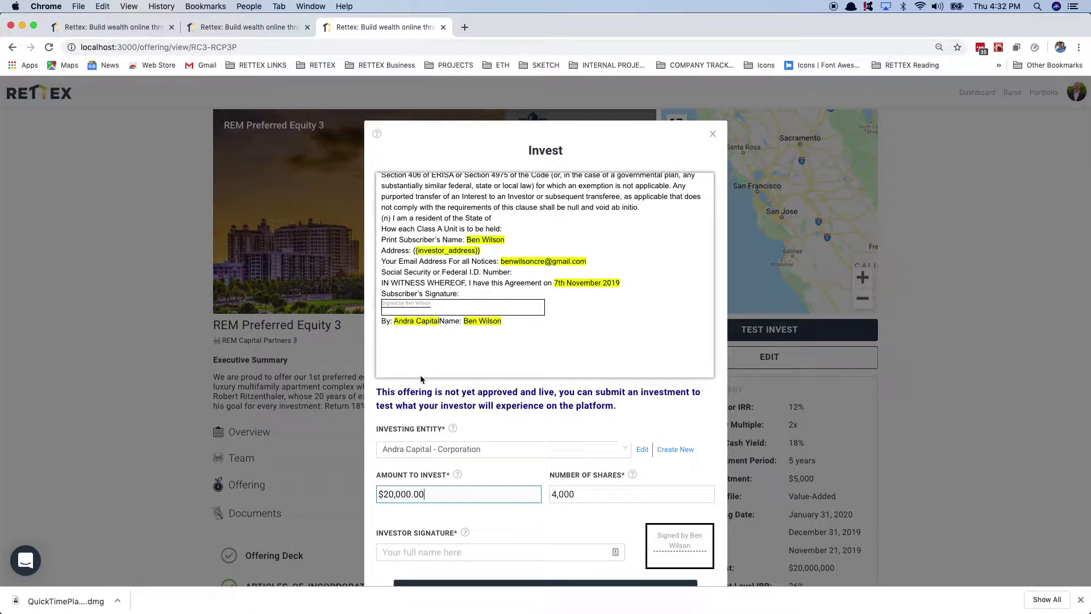
Step: Sign with the investor's full name and submit the signed test investment
{"action": "left_click", "coordinate": [517, 552]}
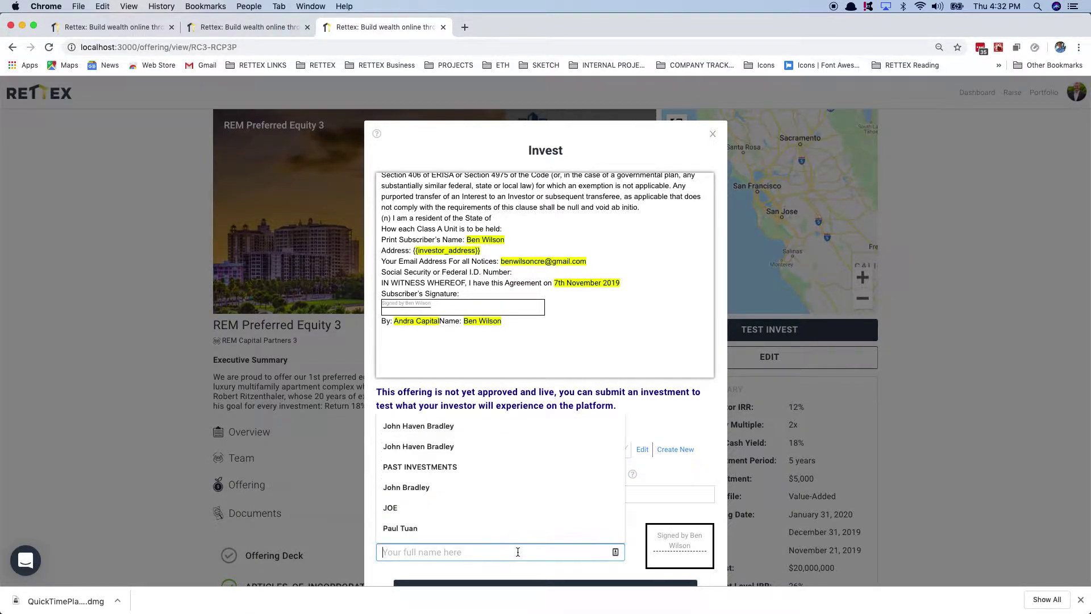
{"action": "left_click", "coordinate": [422, 435]}
{"action": "scroll", "coordinate": [502, 523], "scroll_direction": "down", "scroll_amount": 3}
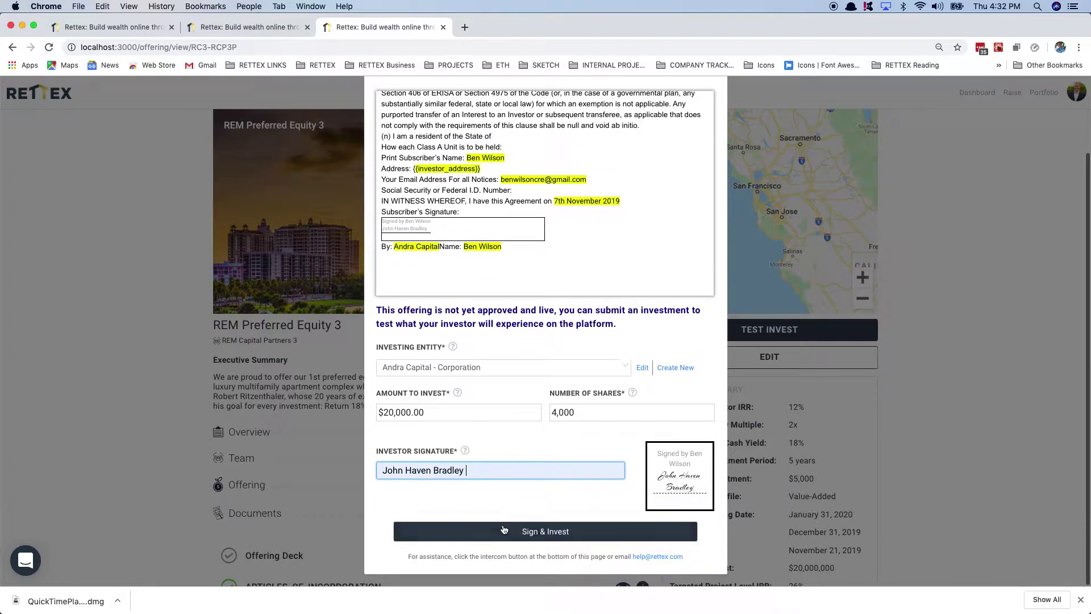
{"action": "left_click", "coordinate": [509, 533]}
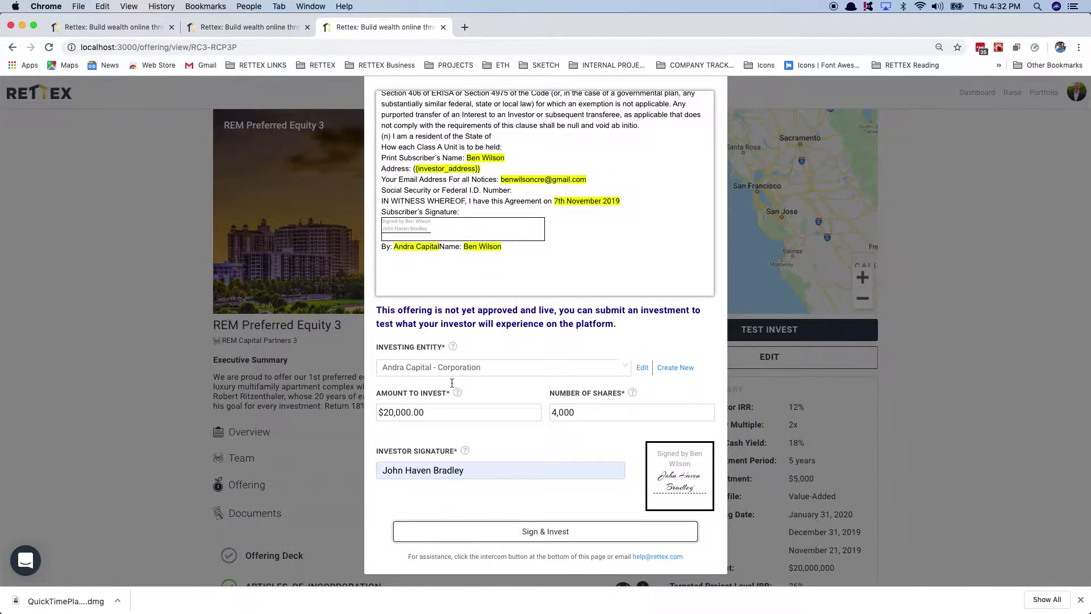